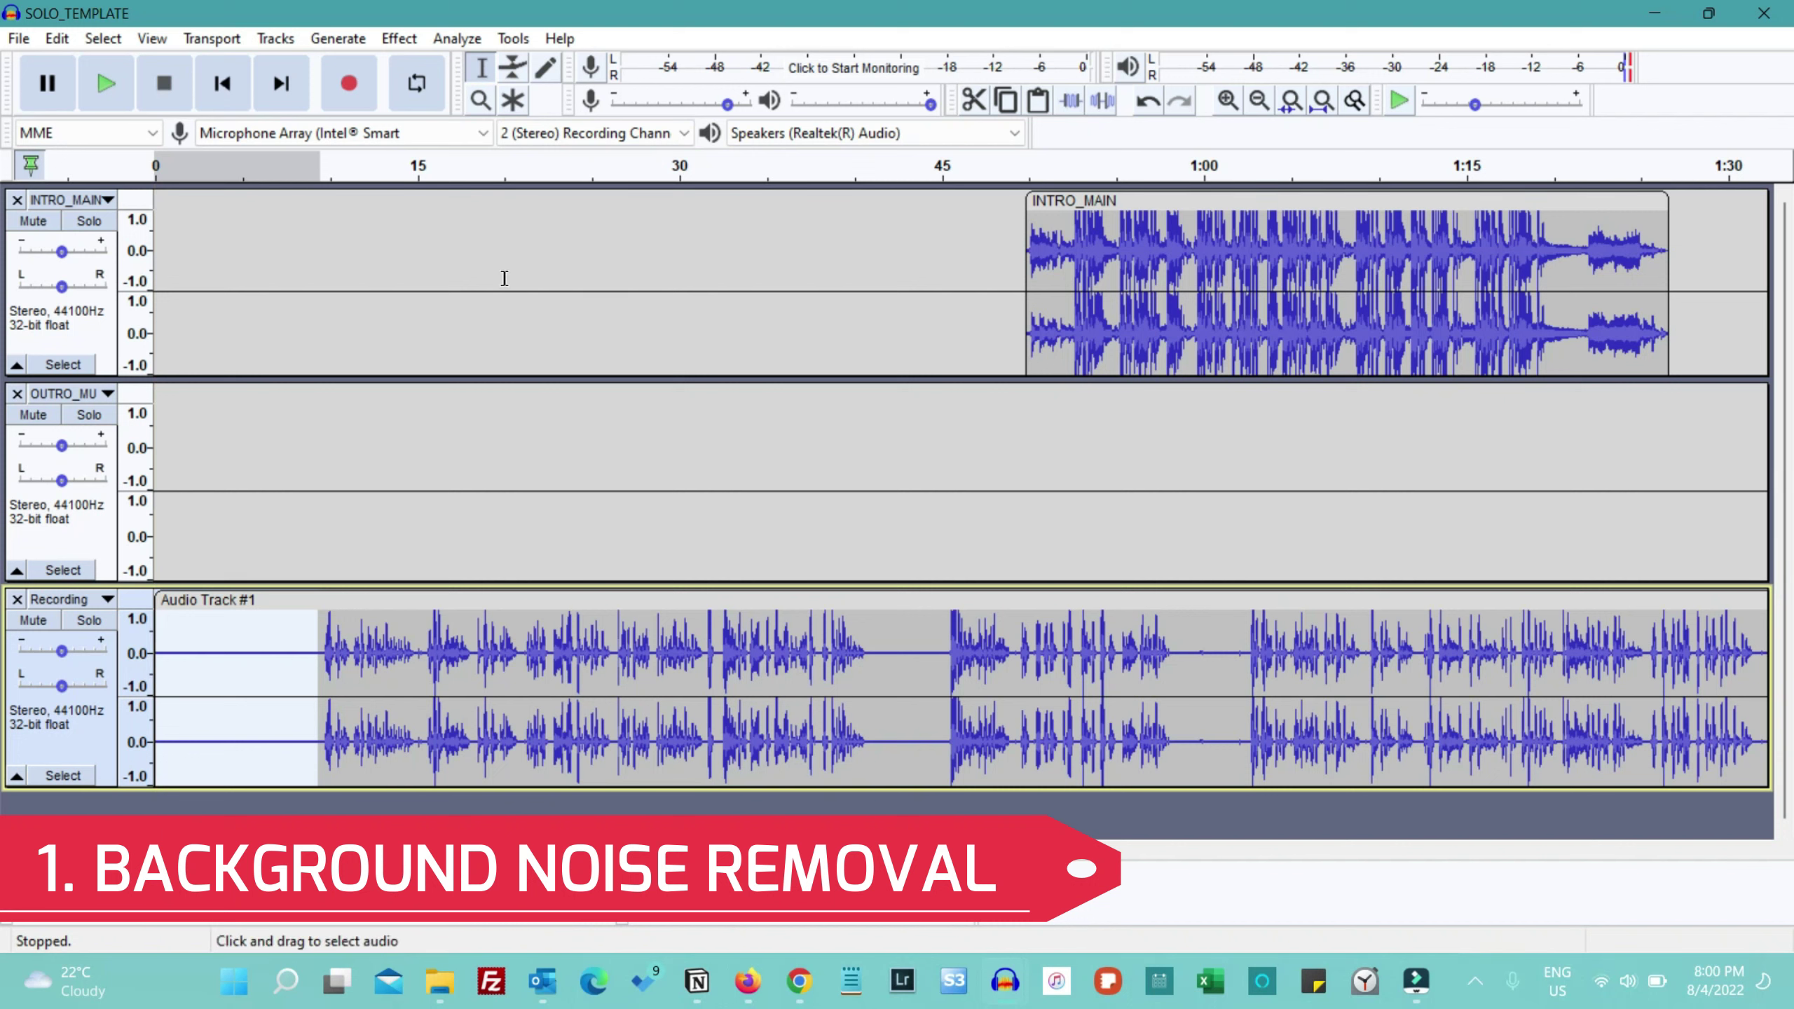
Capture a noise profile from the selected silent opening of the Recording track using Noise Reduction.
left_click(398, 39)
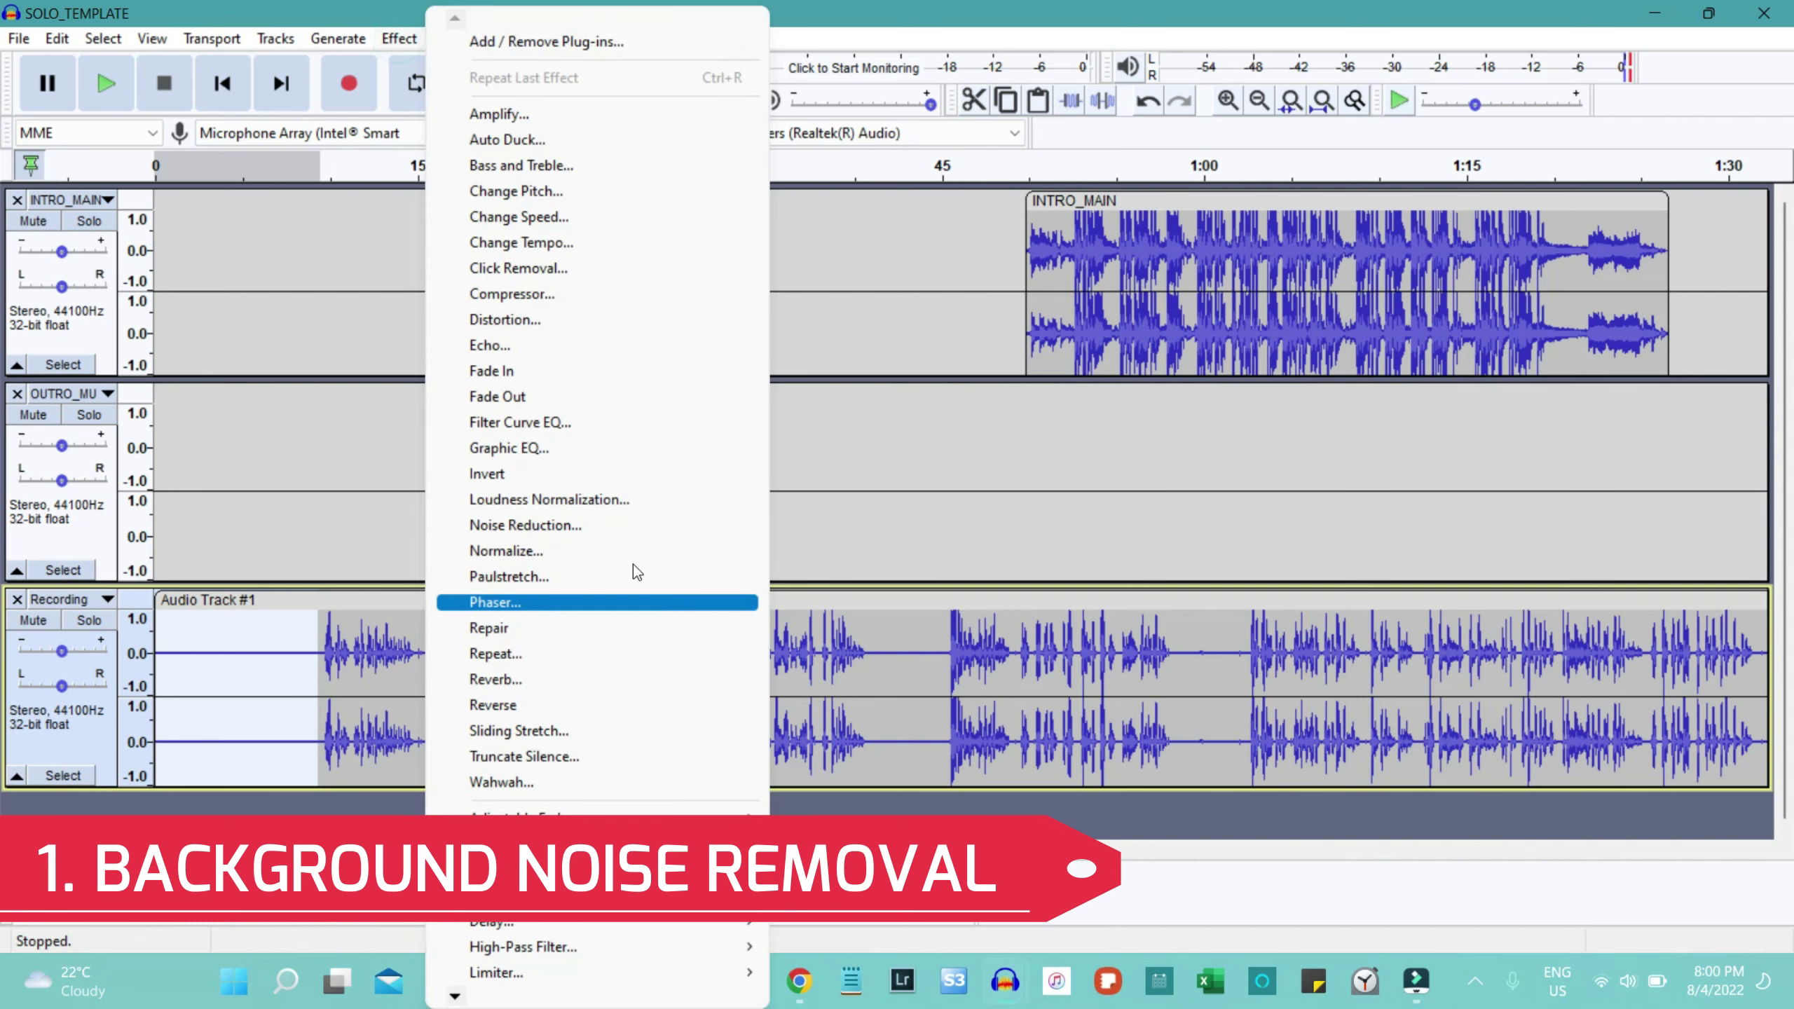
left_click(599, 523)
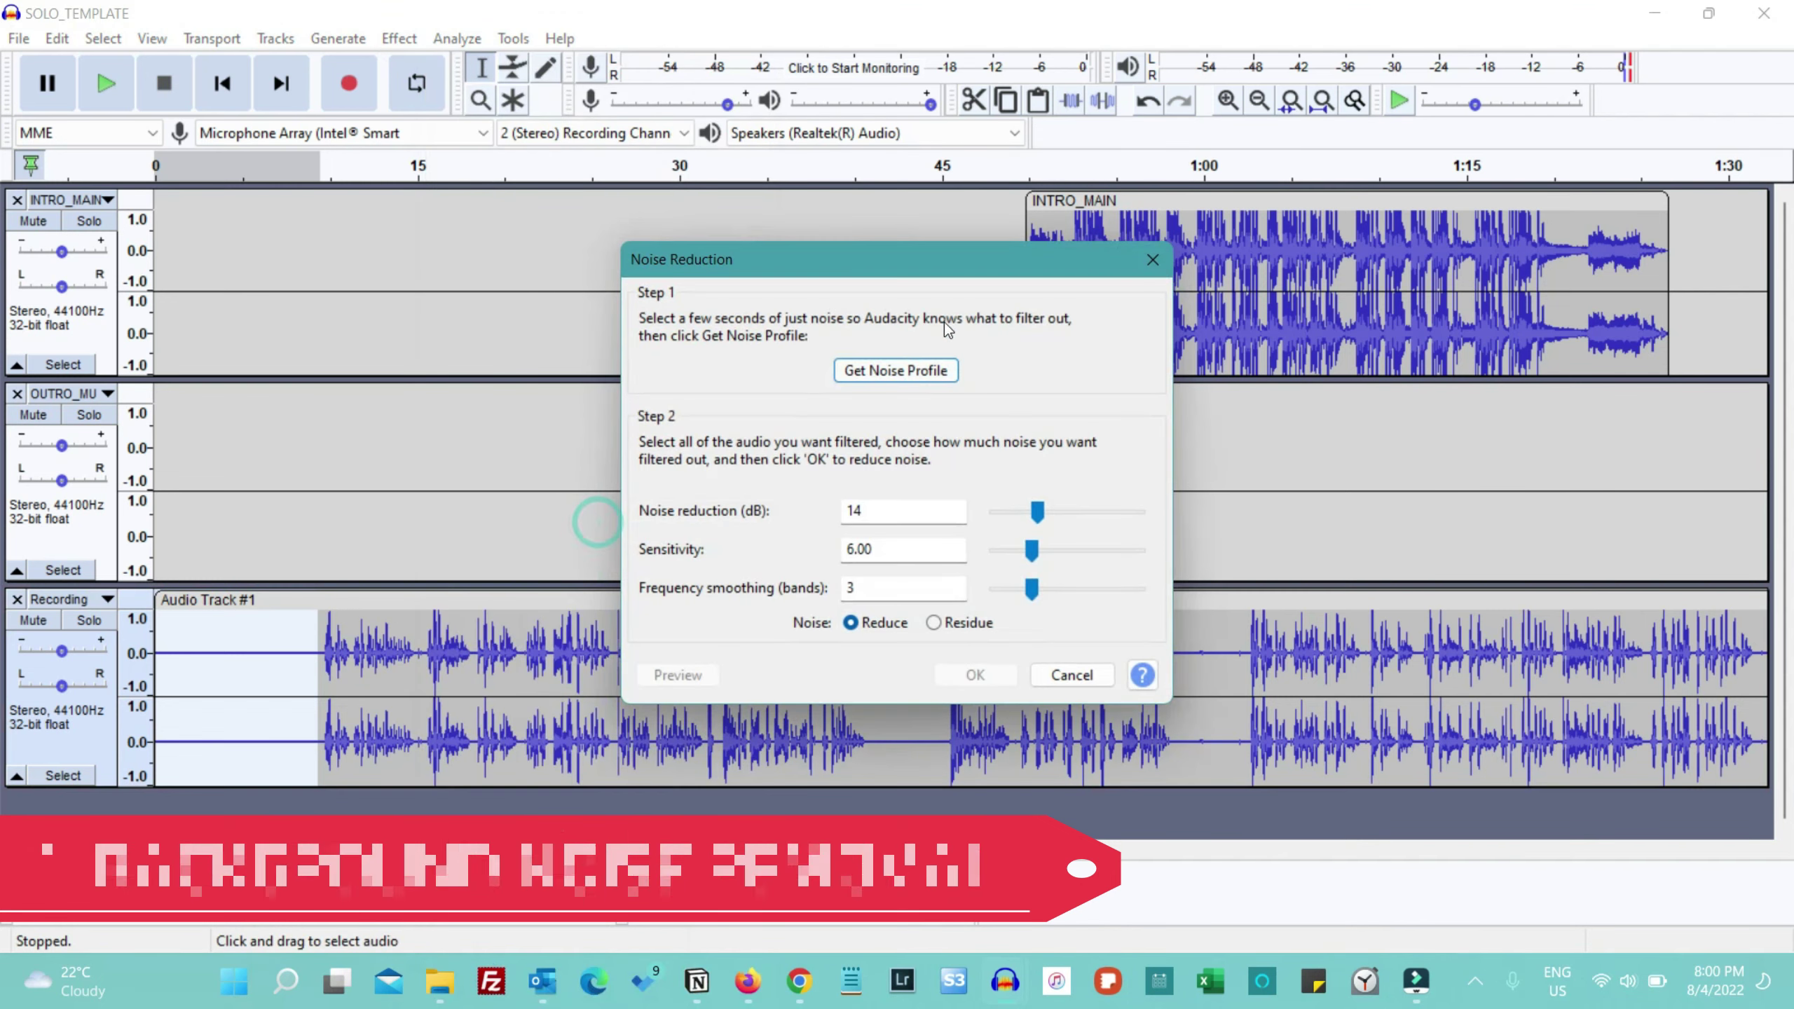
left_click(896, 370)
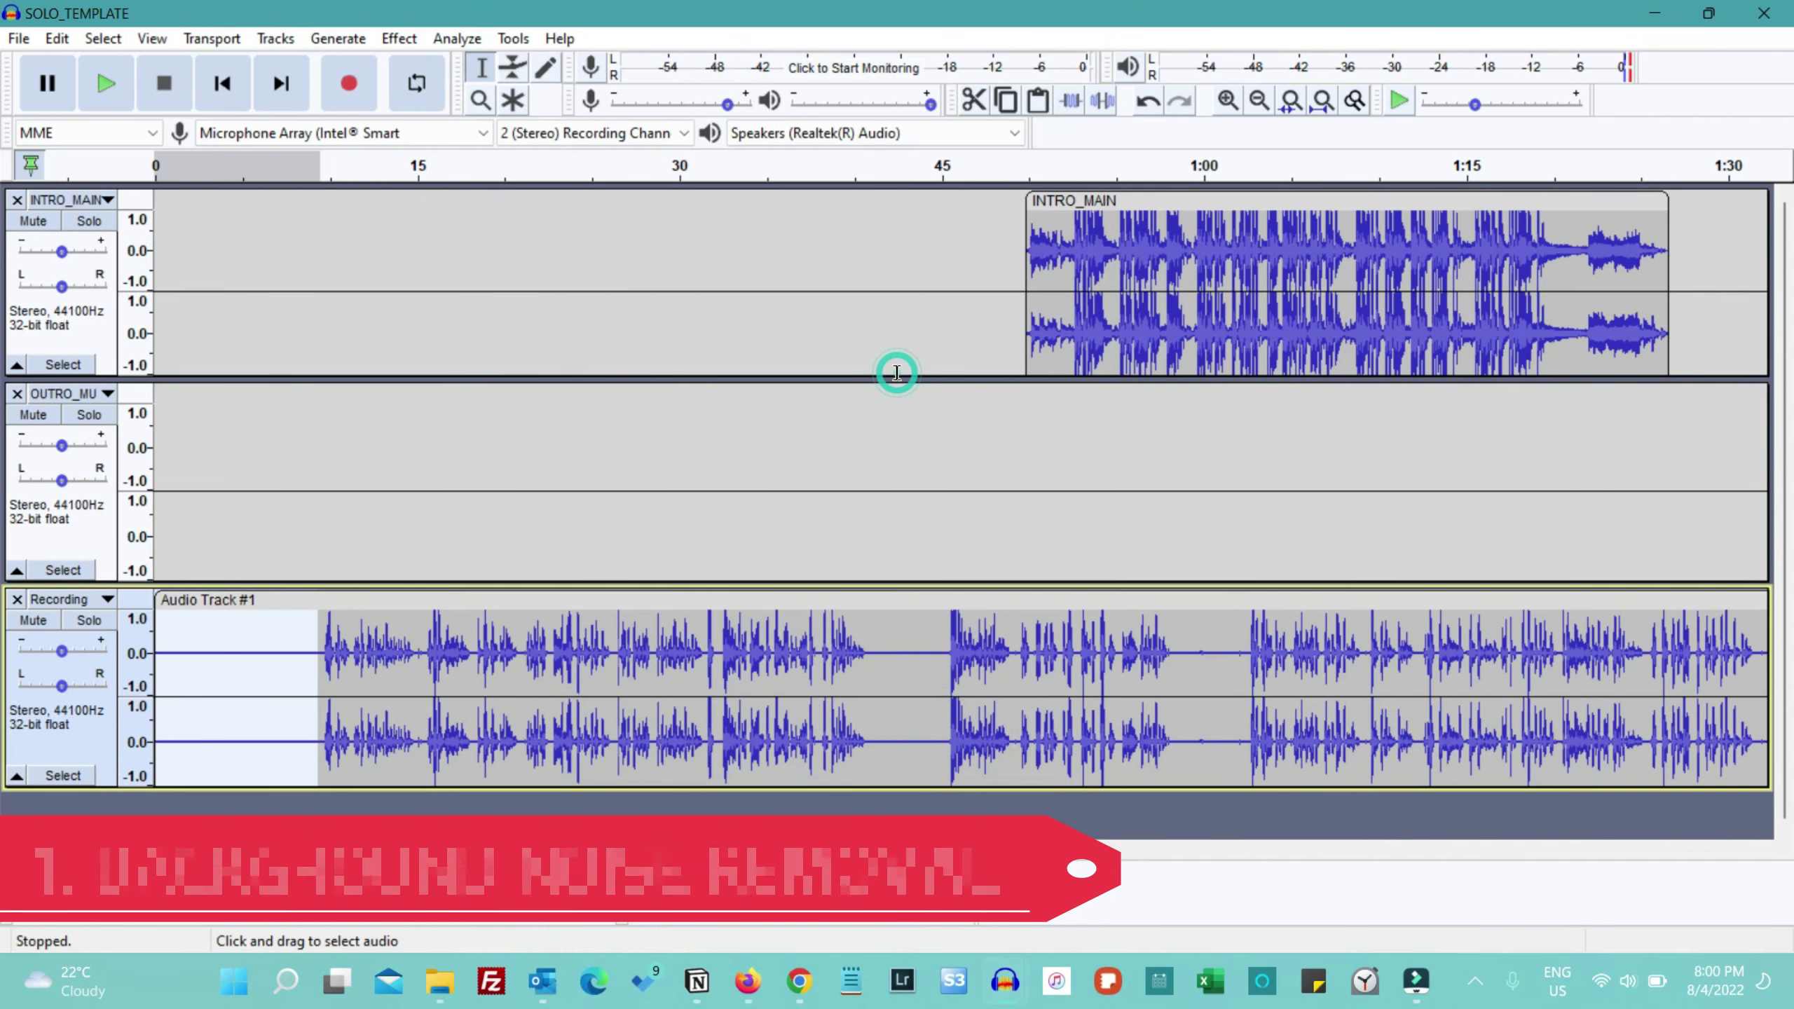
Apply Noise Reduction to the entire Recording track with 14 dB reduction, sensitivity 6.00 and 3 frequency smoothing bands.
left_click(82, 740)
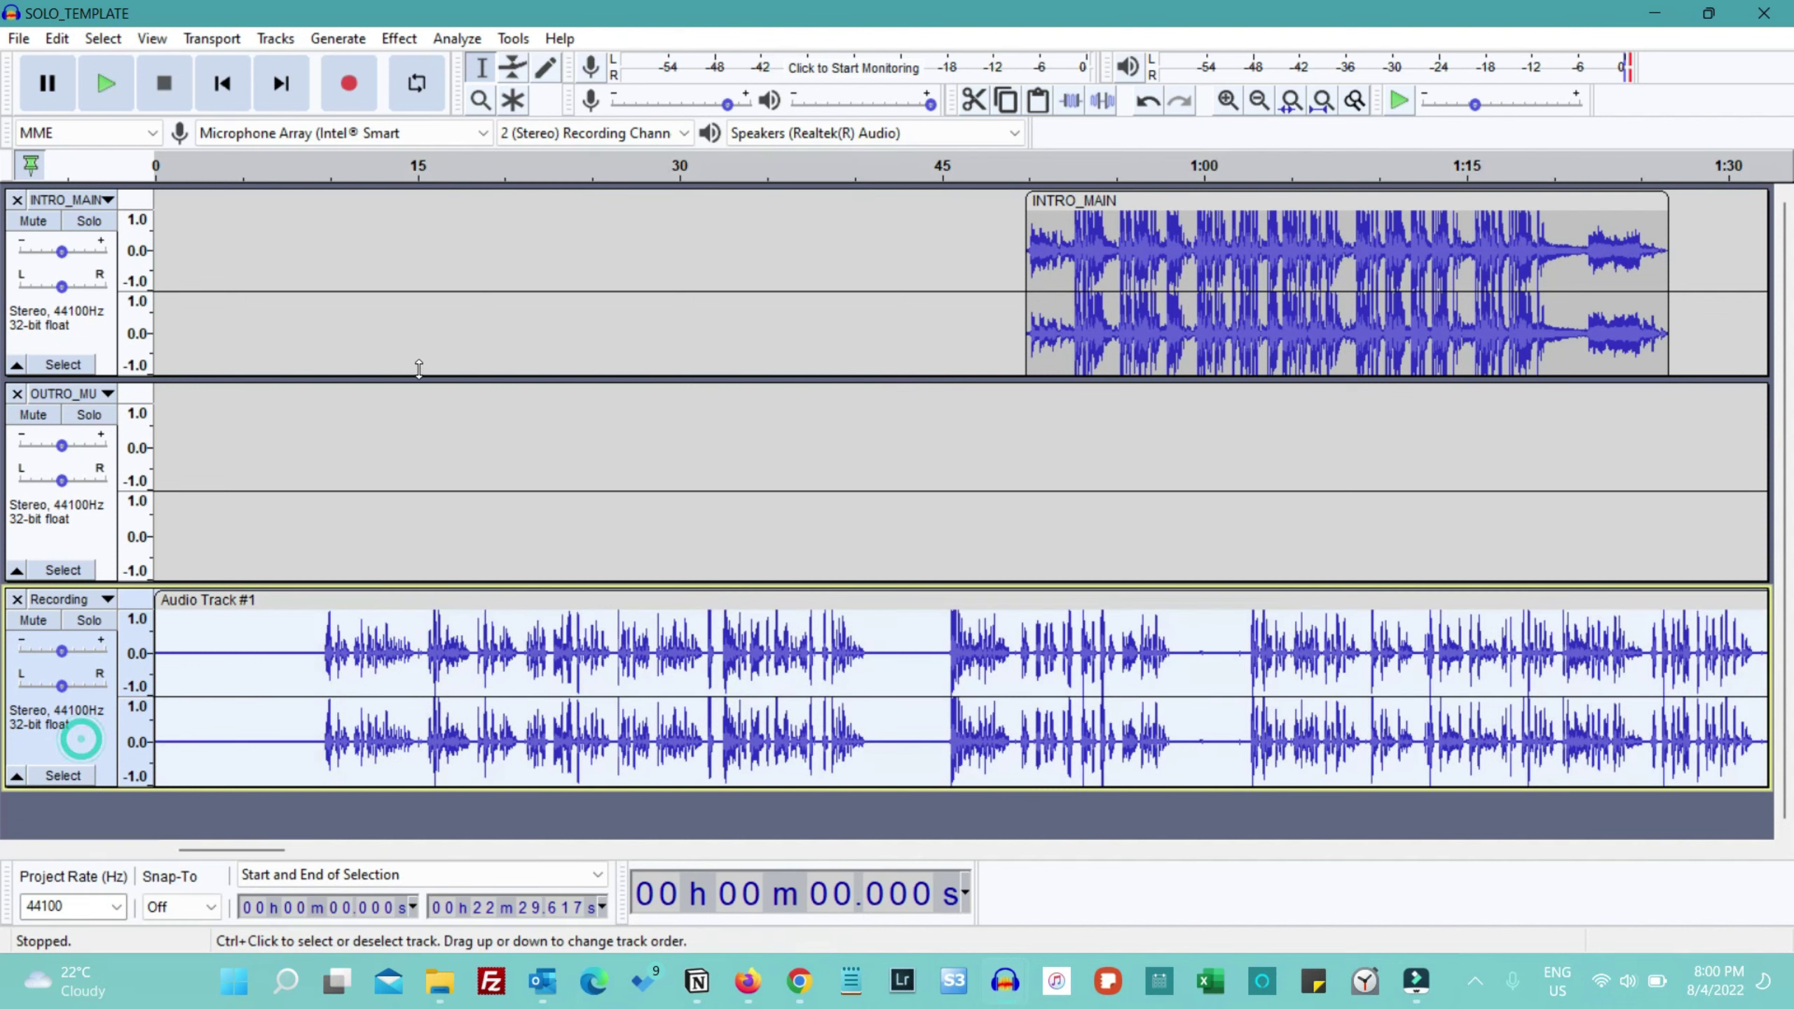
left_click(398, 37)
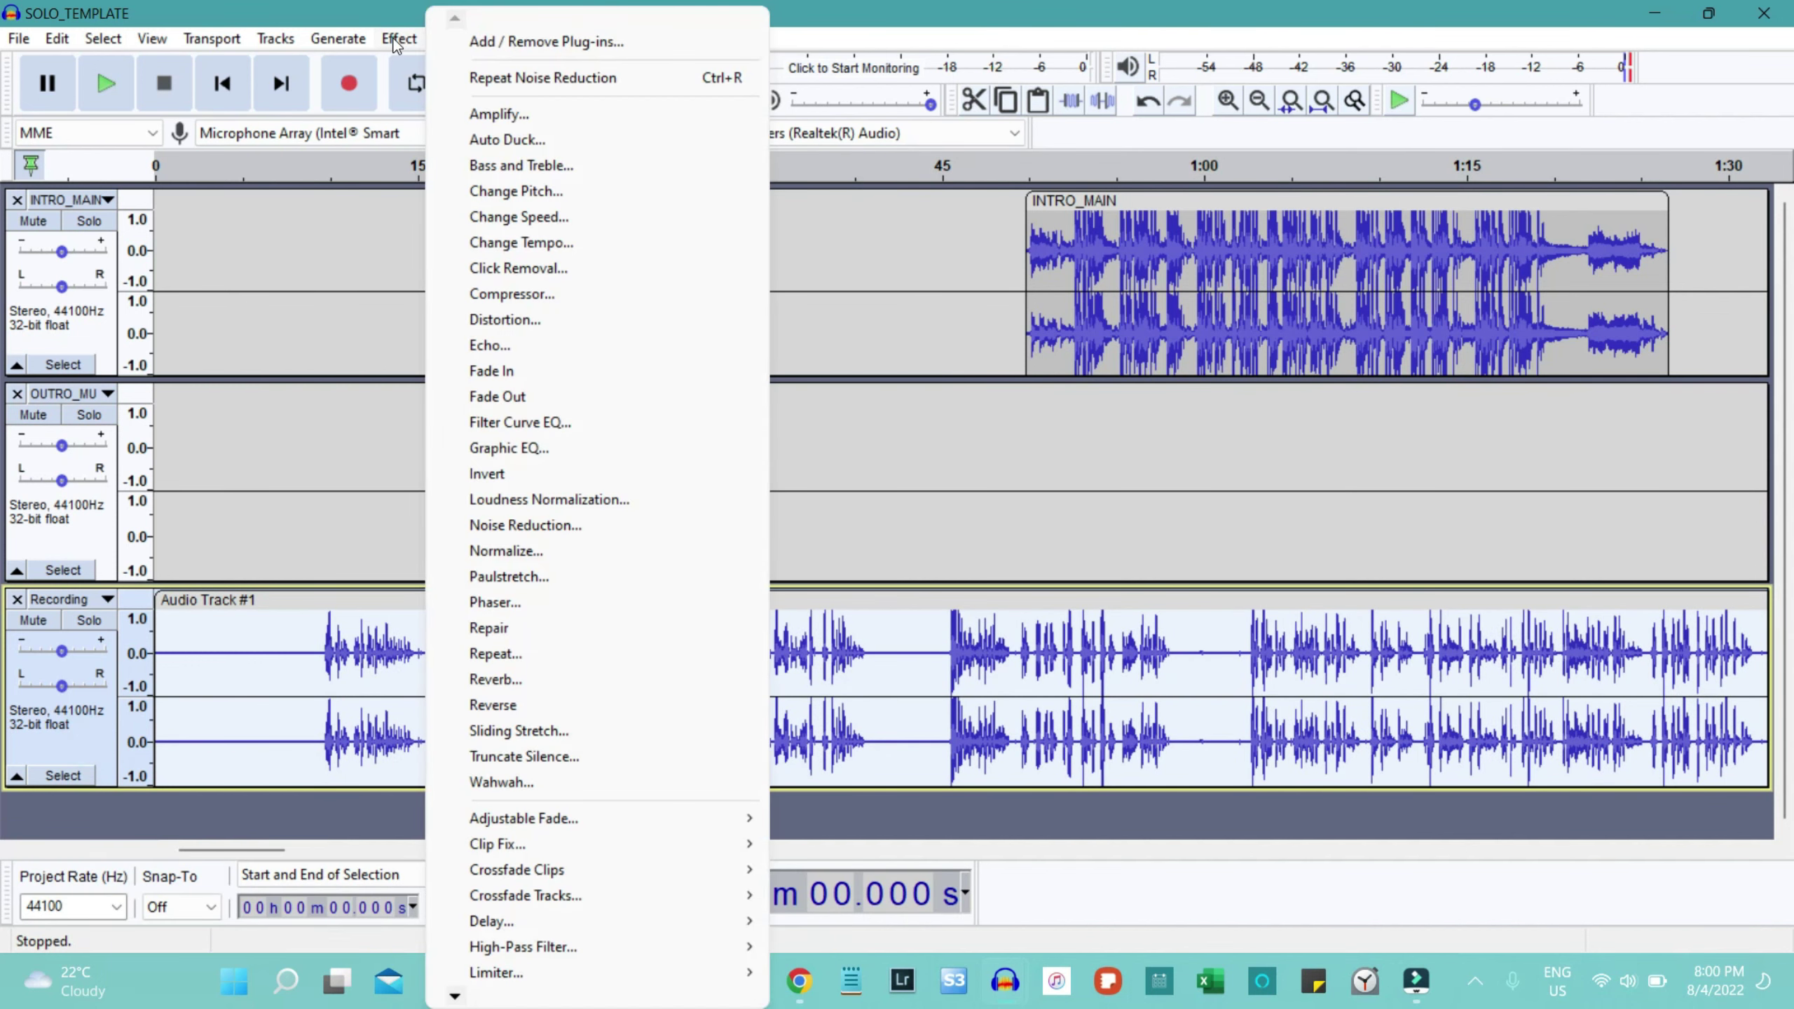
left_click(571, 528)
left_click(988, 674)
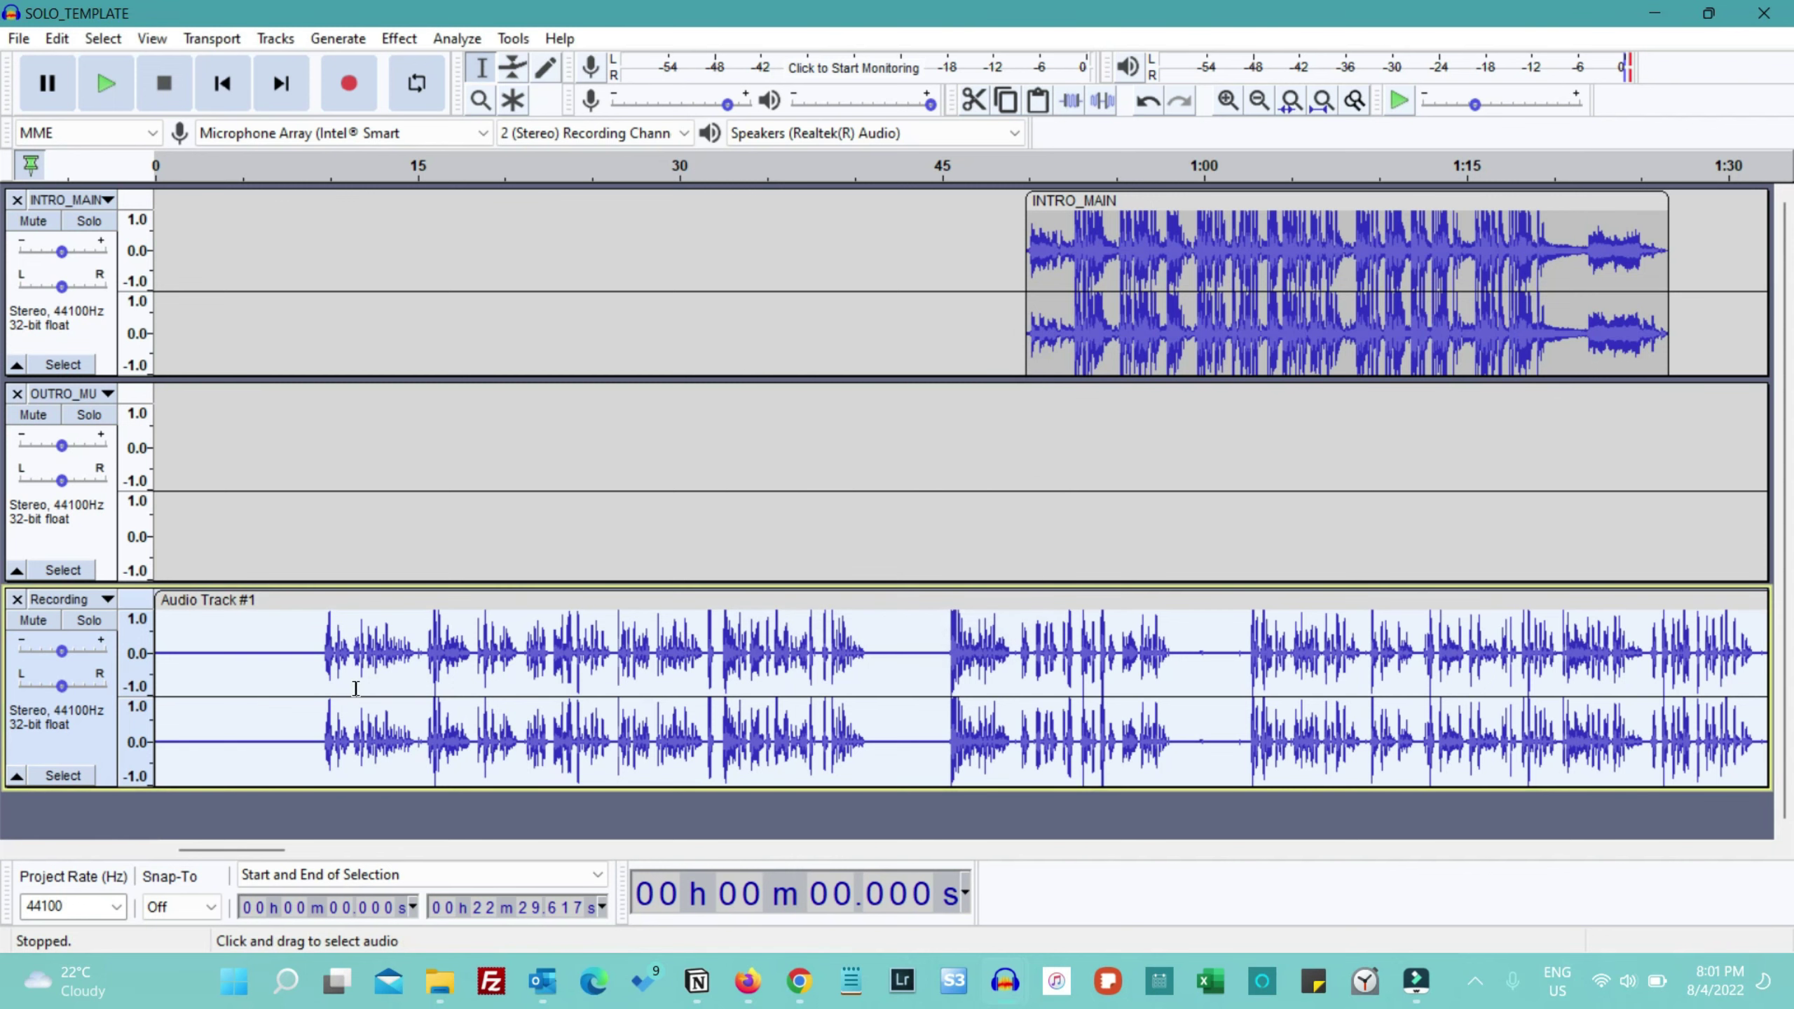
Delete the silent first 9.35 seconds or so of the Recording track and play it back from about 21 seconds.
left_click_drag(317, 649, 157, 651)
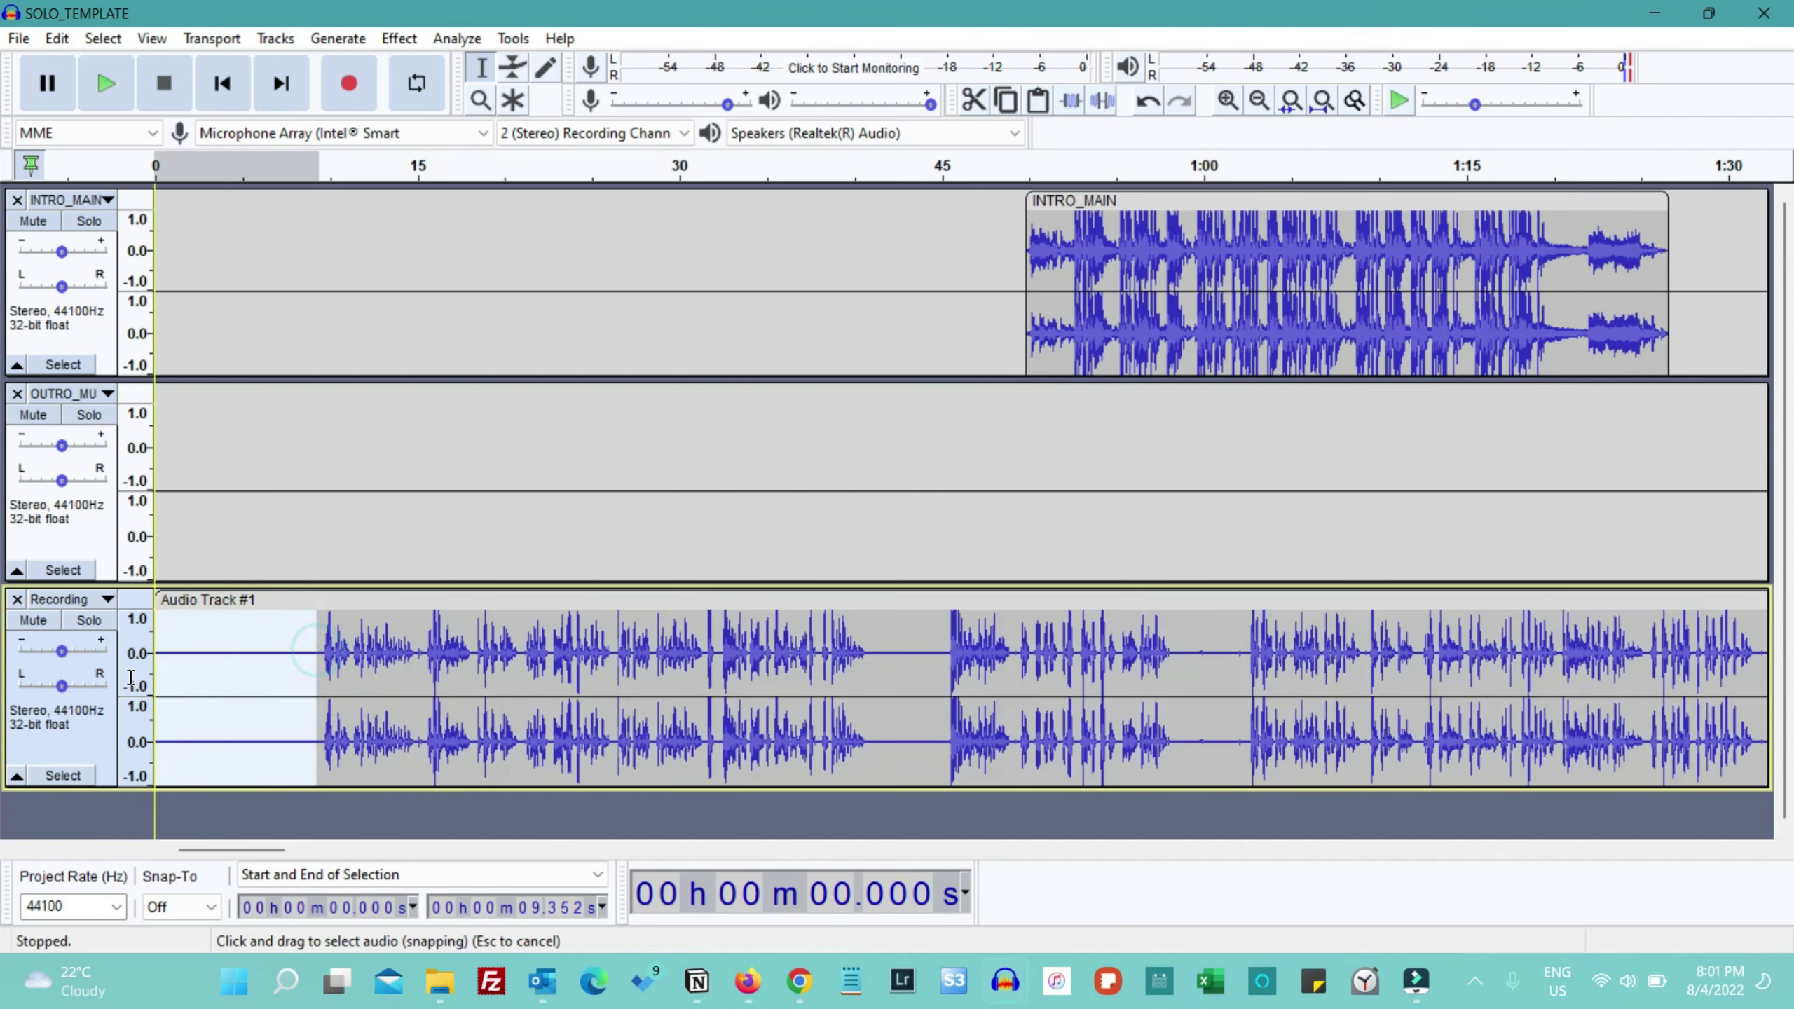
key("Delete")
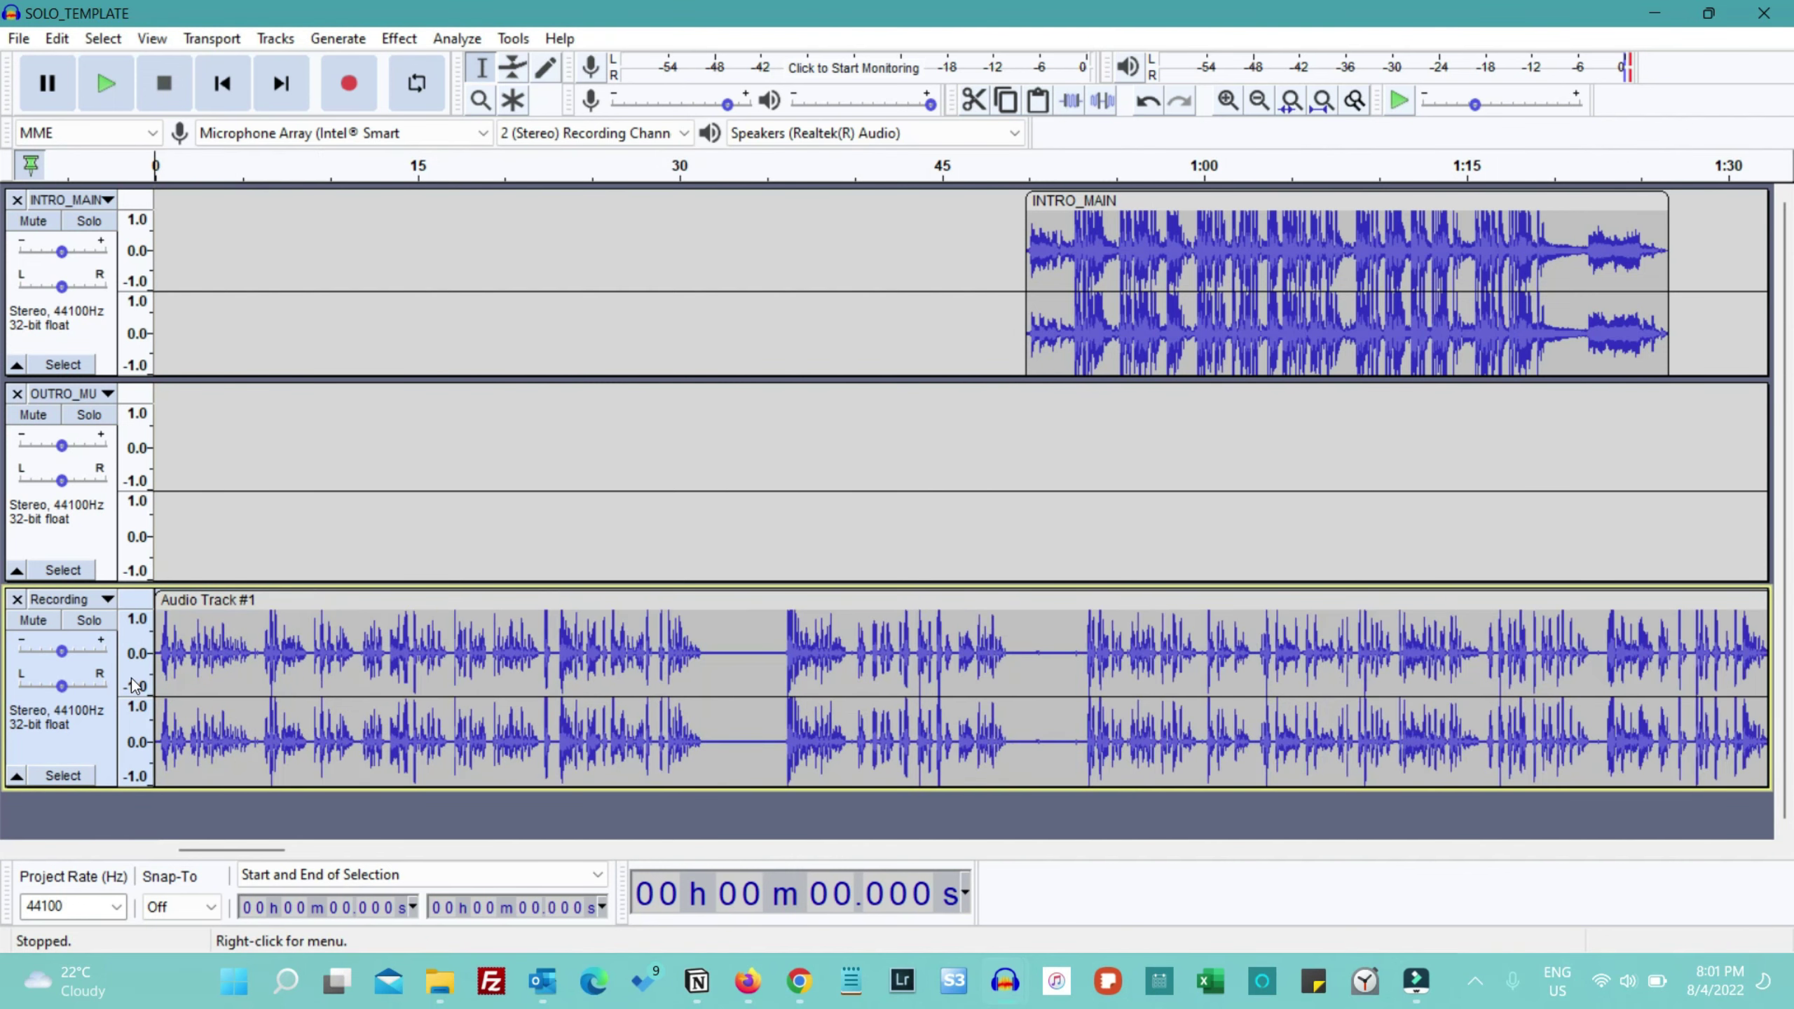
left_click(524, 650)
key("space")
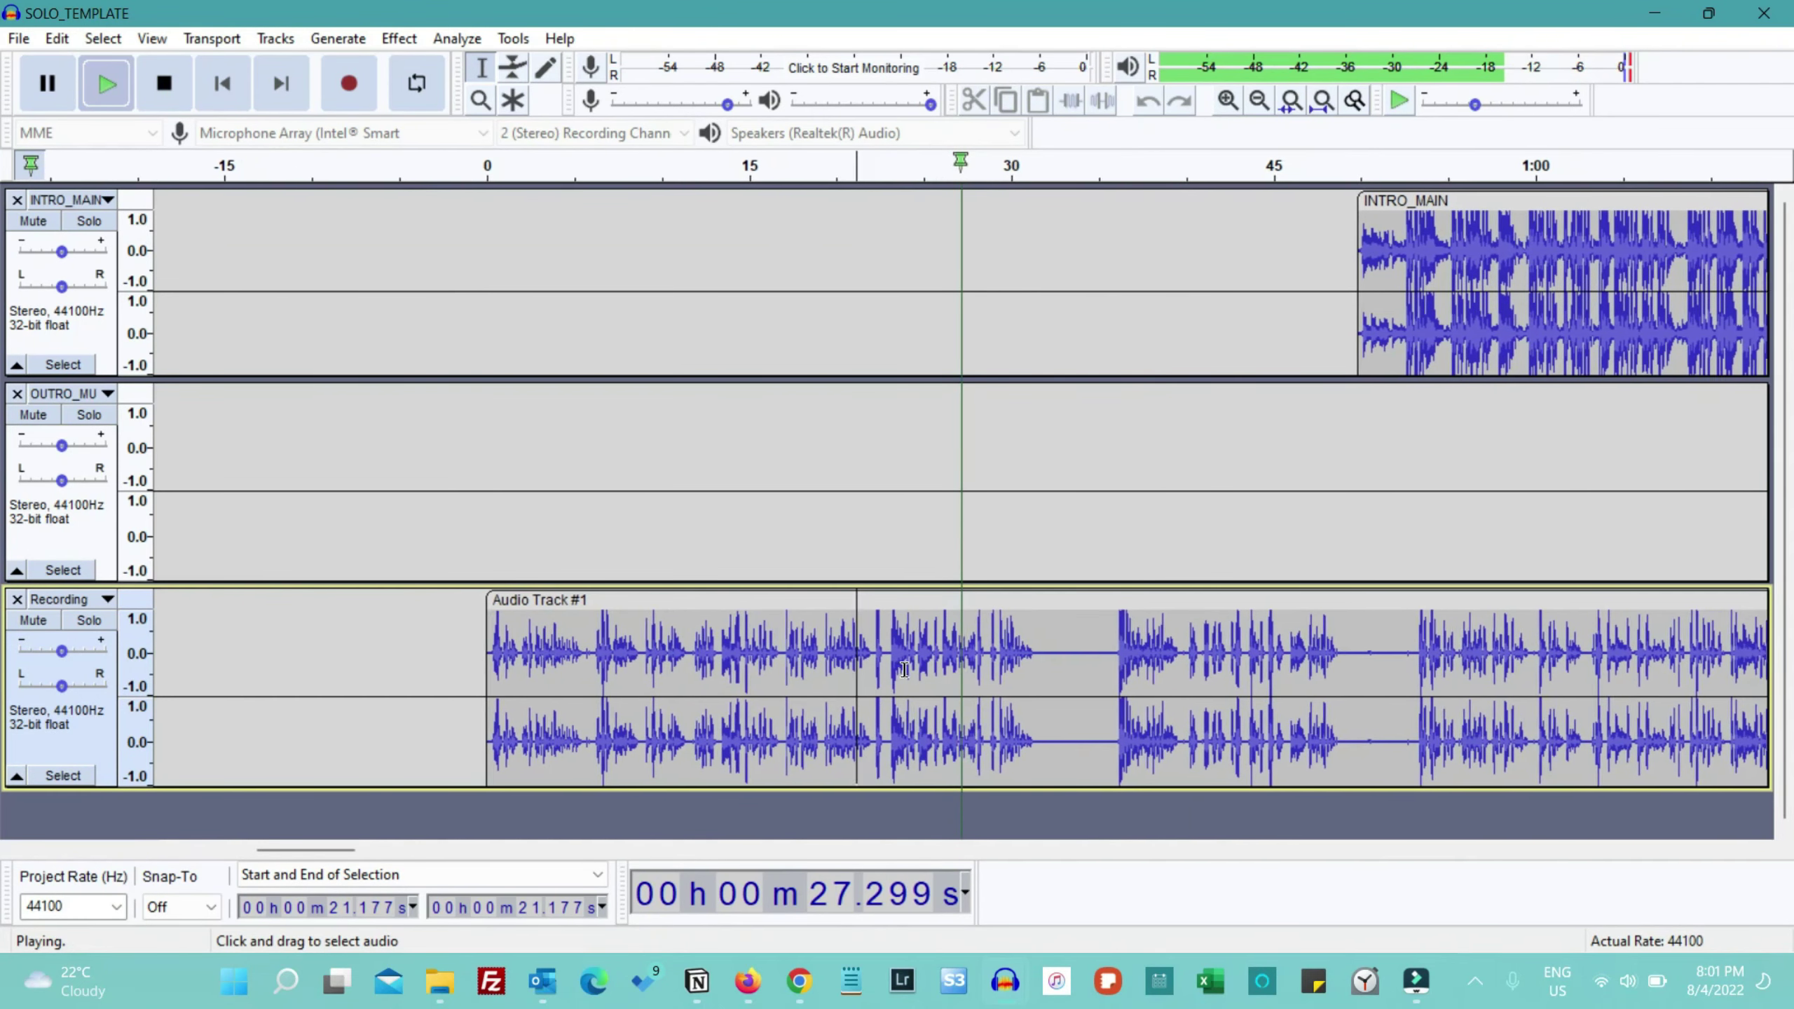
key("space")
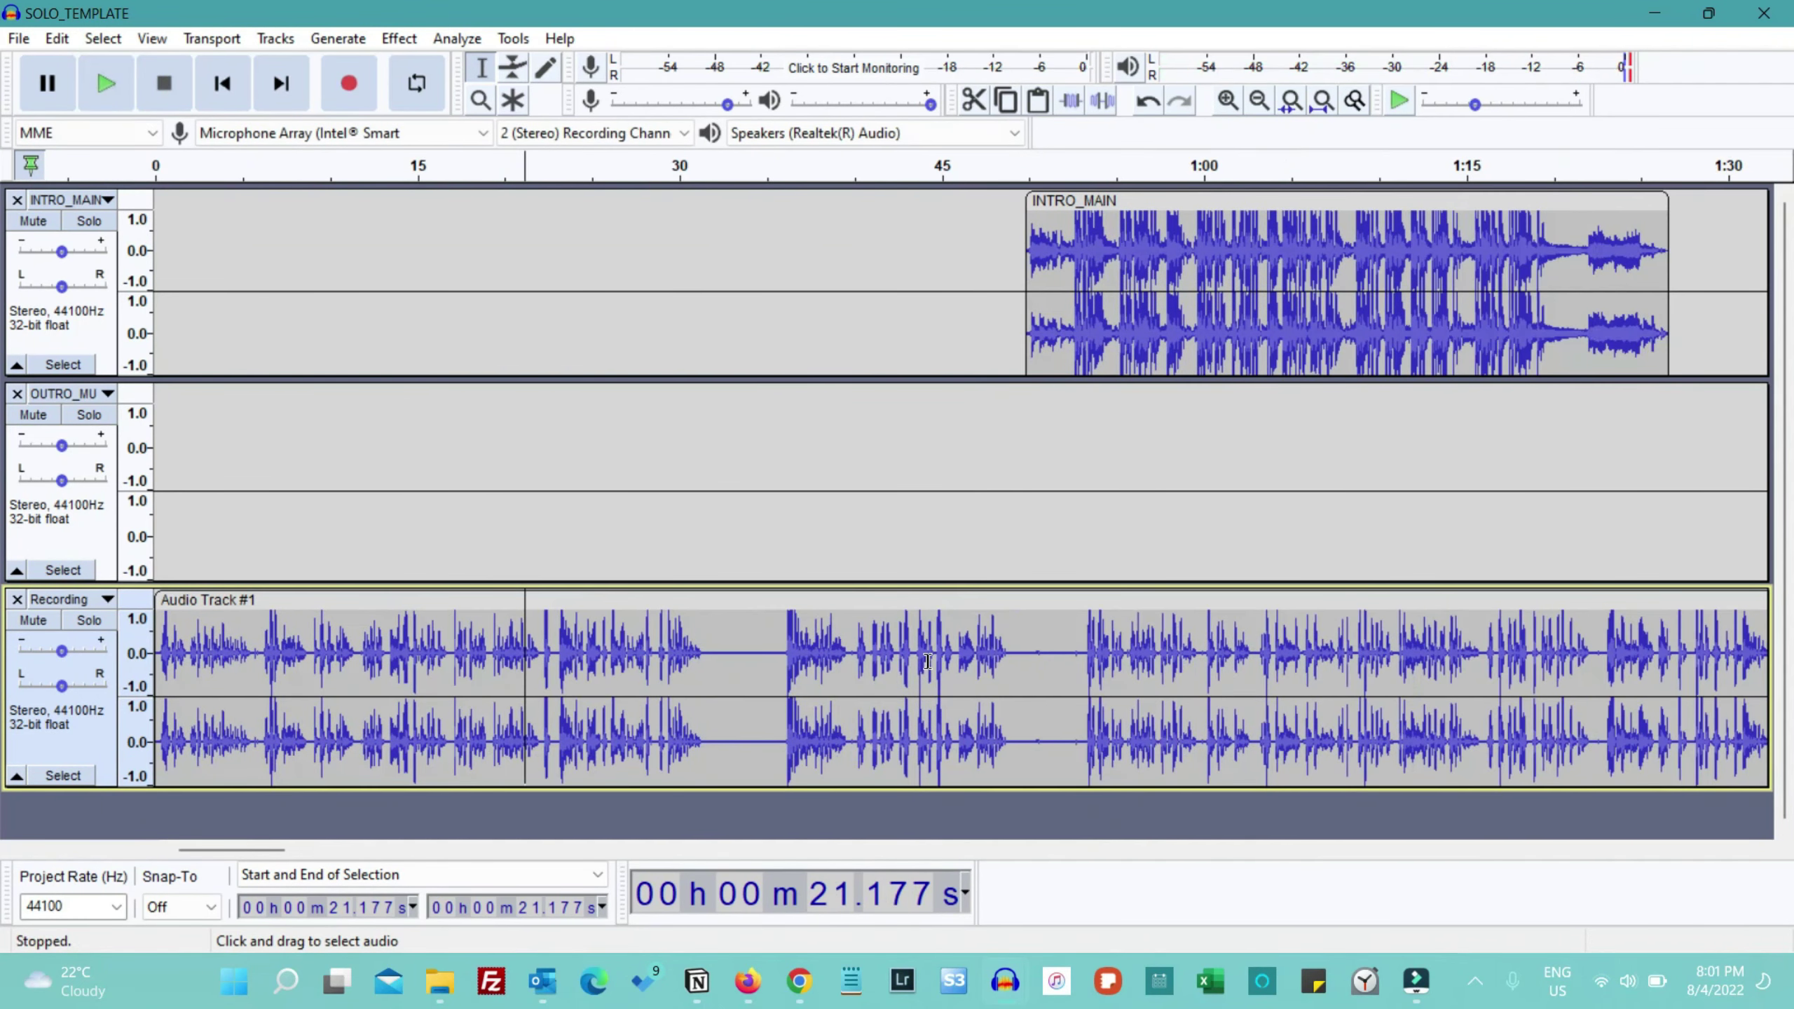
Split the Recording clip at about 31.5 seconds, where the first stretch of speech ends.
left_click(705, 648)
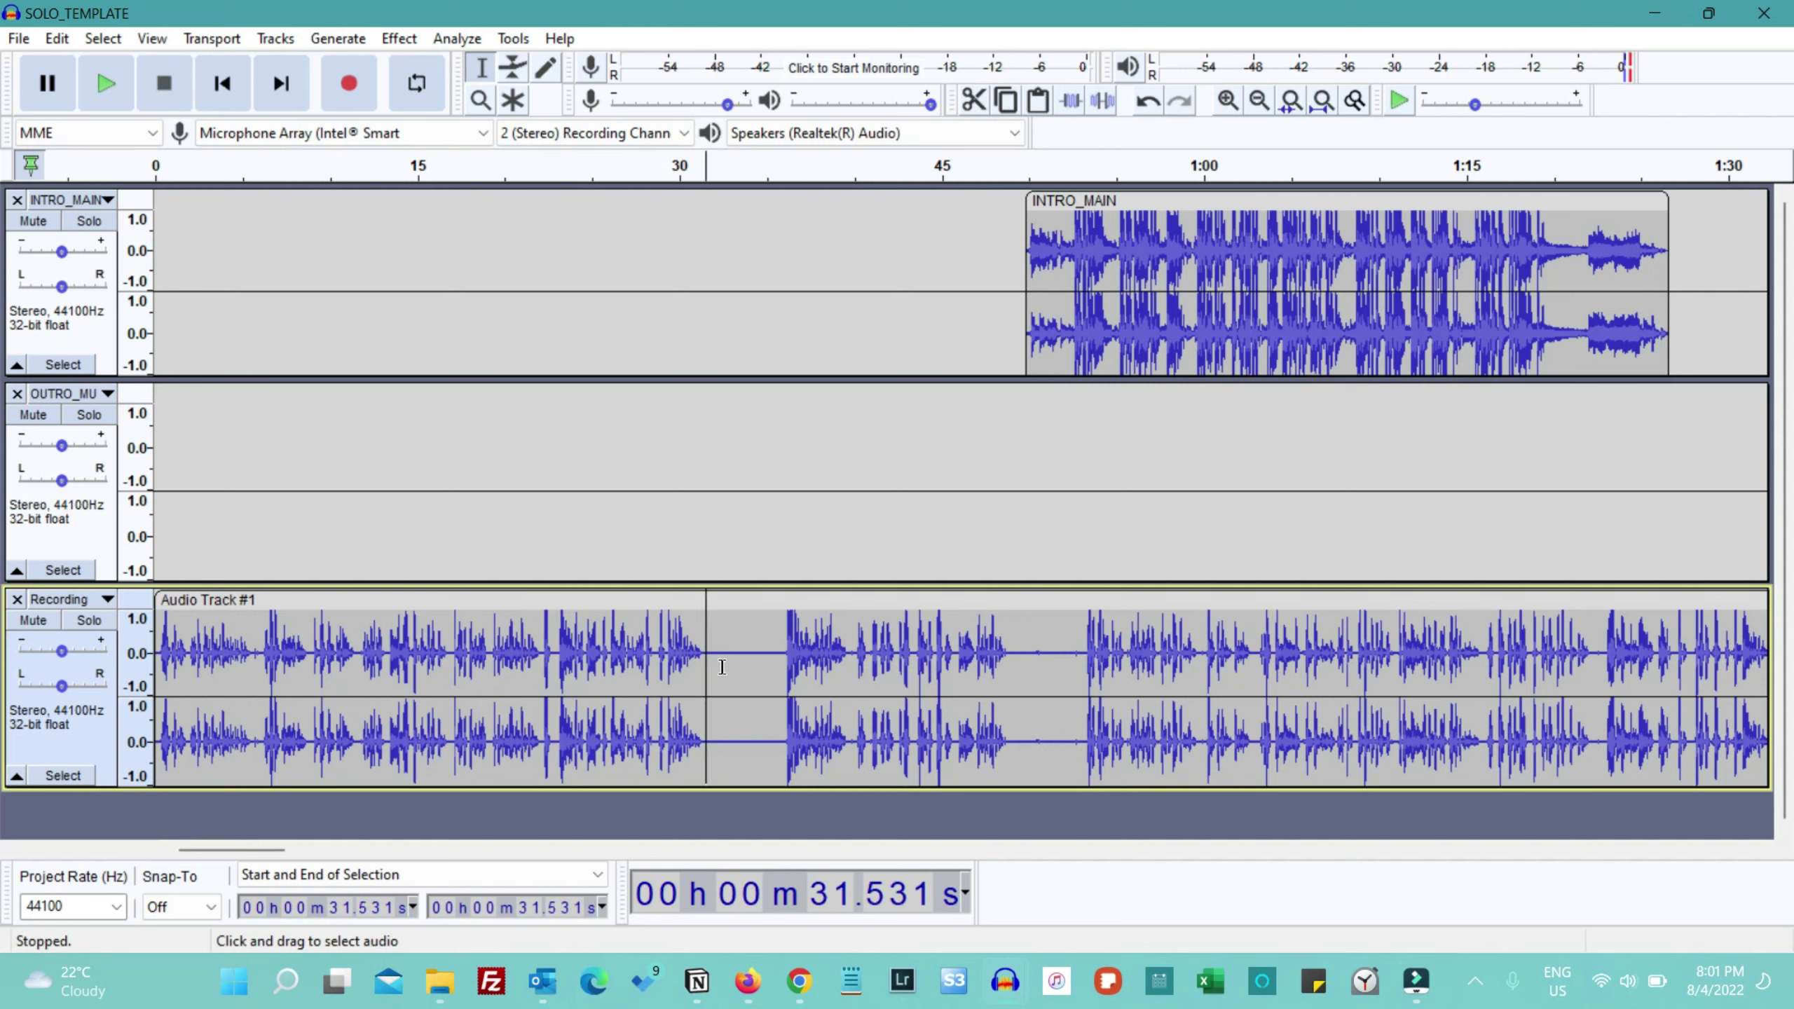
left_click(54, 38)
mouse_move(143, 304)
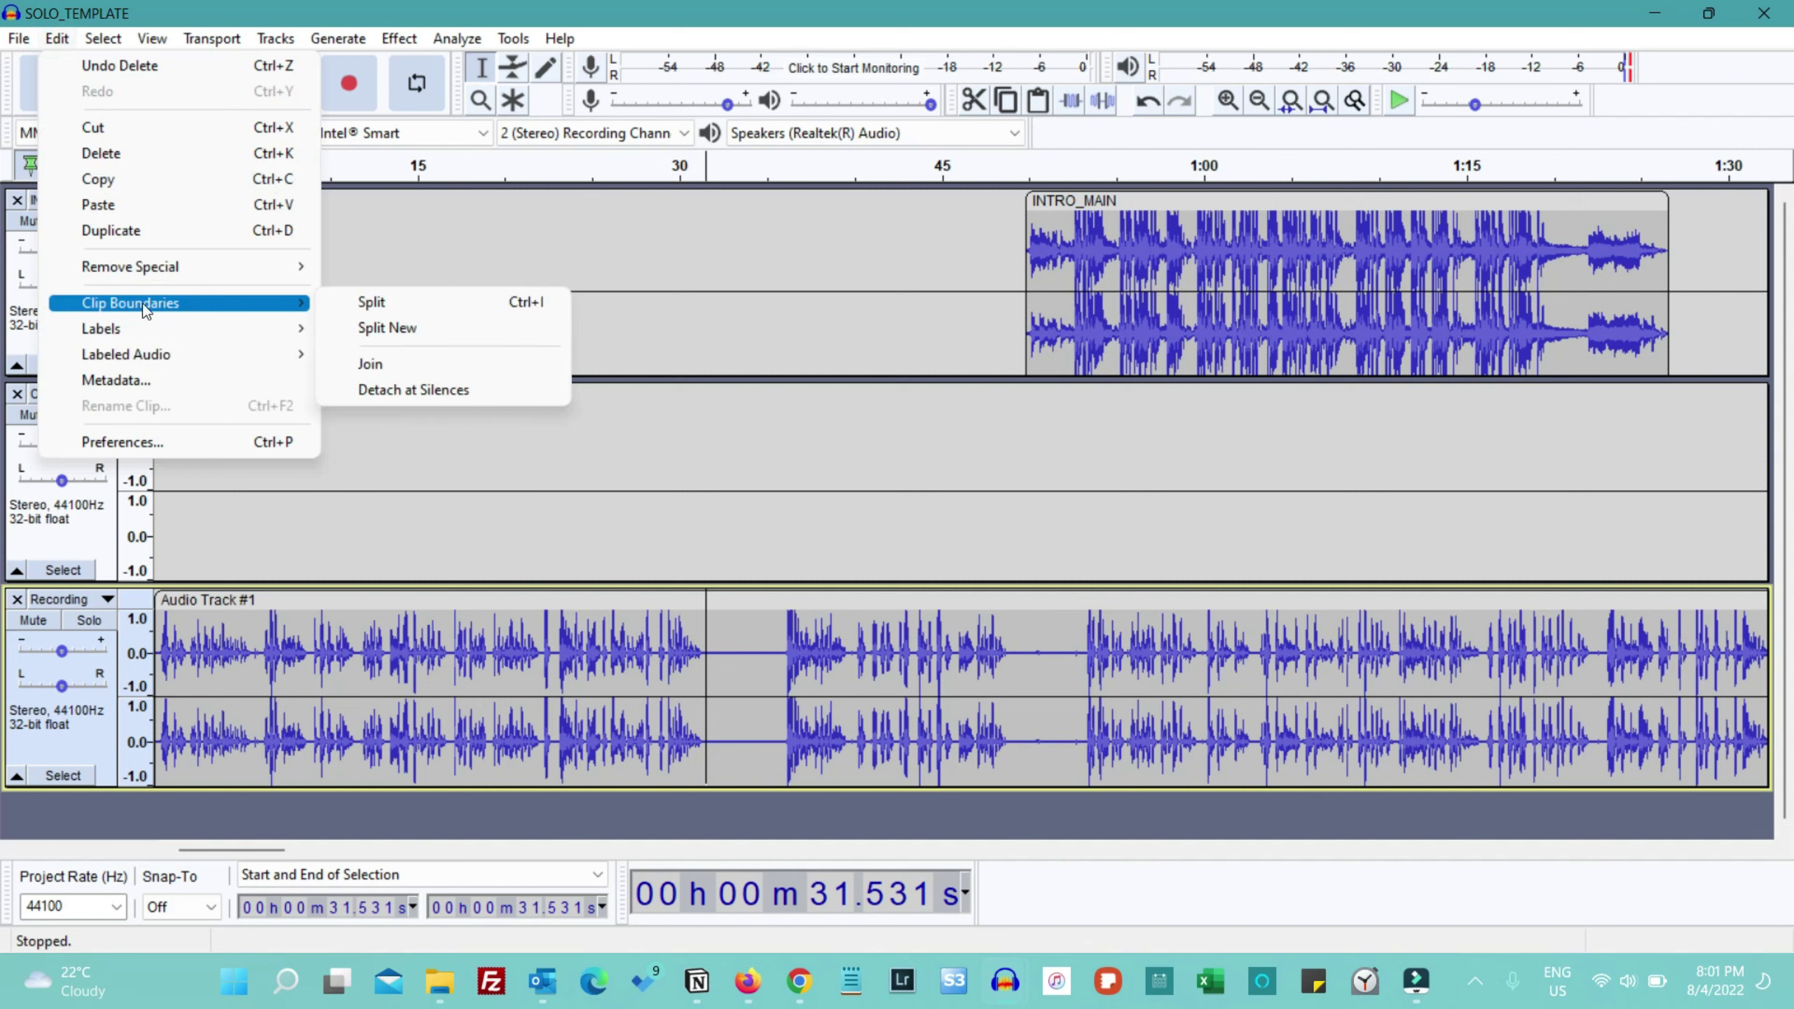
left_click(393, 306)
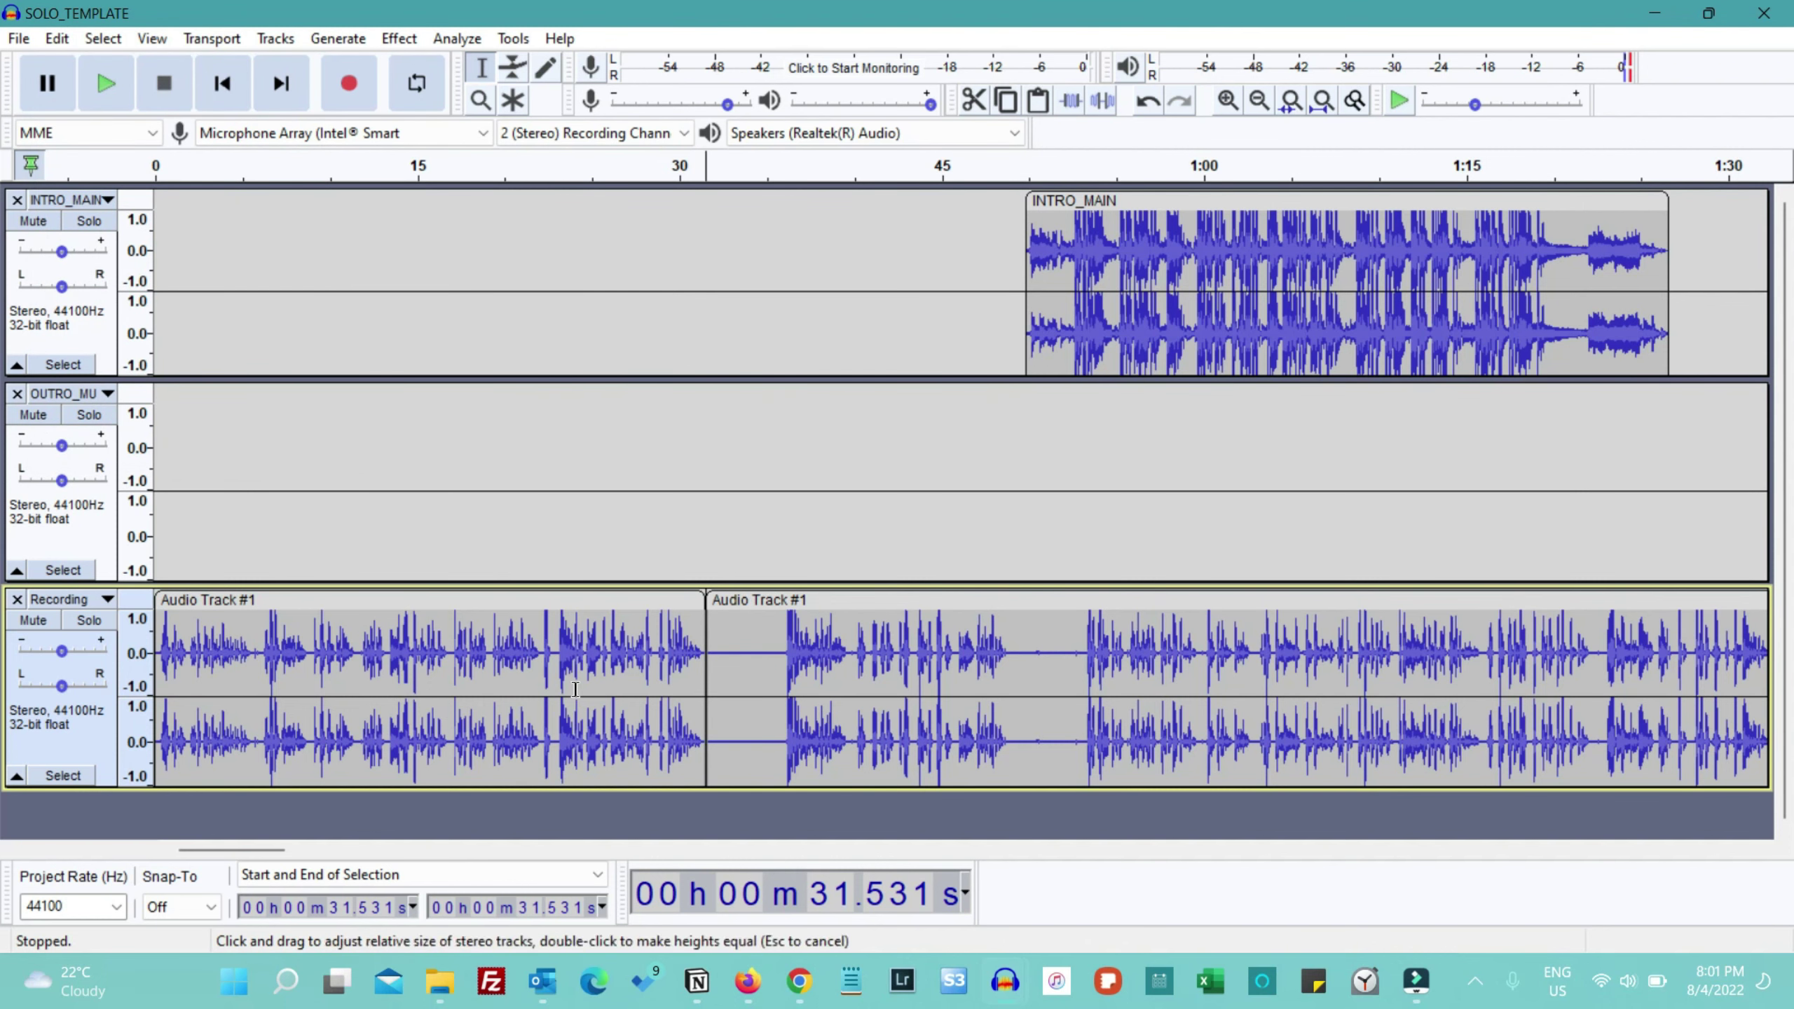
Shift the second Recording clip to start at about 51.7 seconds and move INTRO_MAIN to start where the first speech clip ends.
left_click(771, 600)
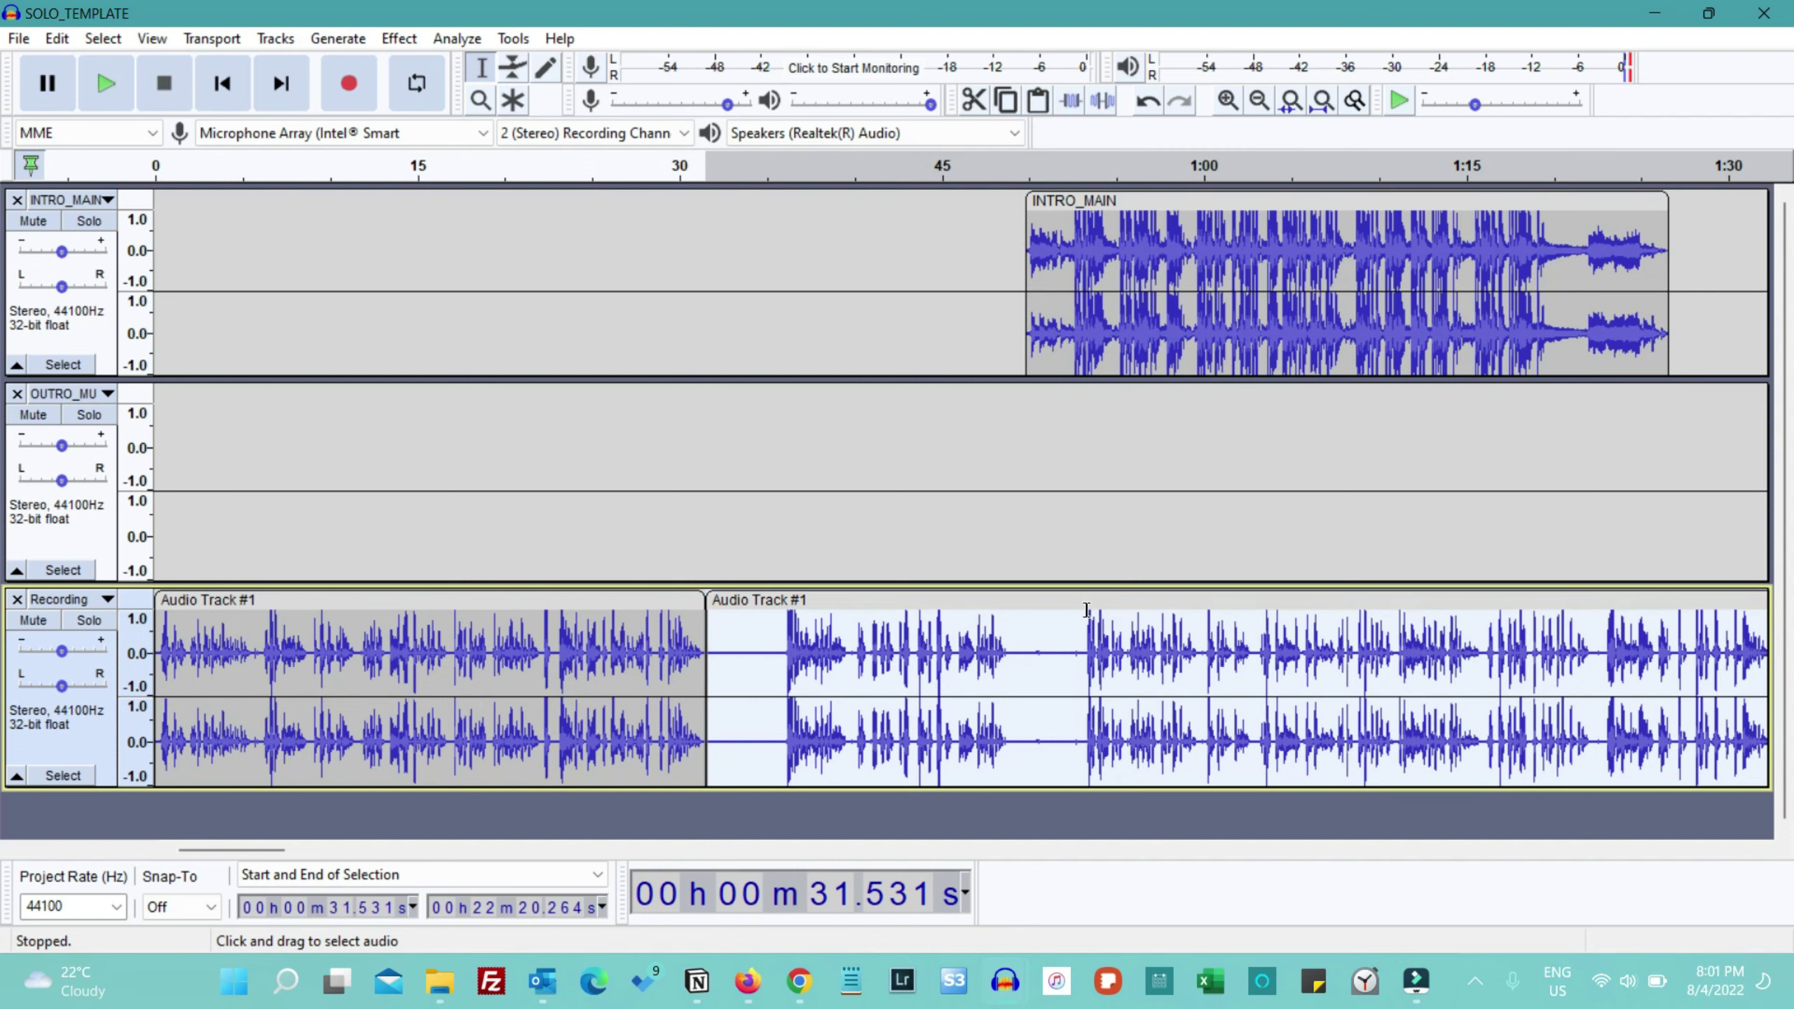
left_click_drag(1084, 602, 1437, 602)
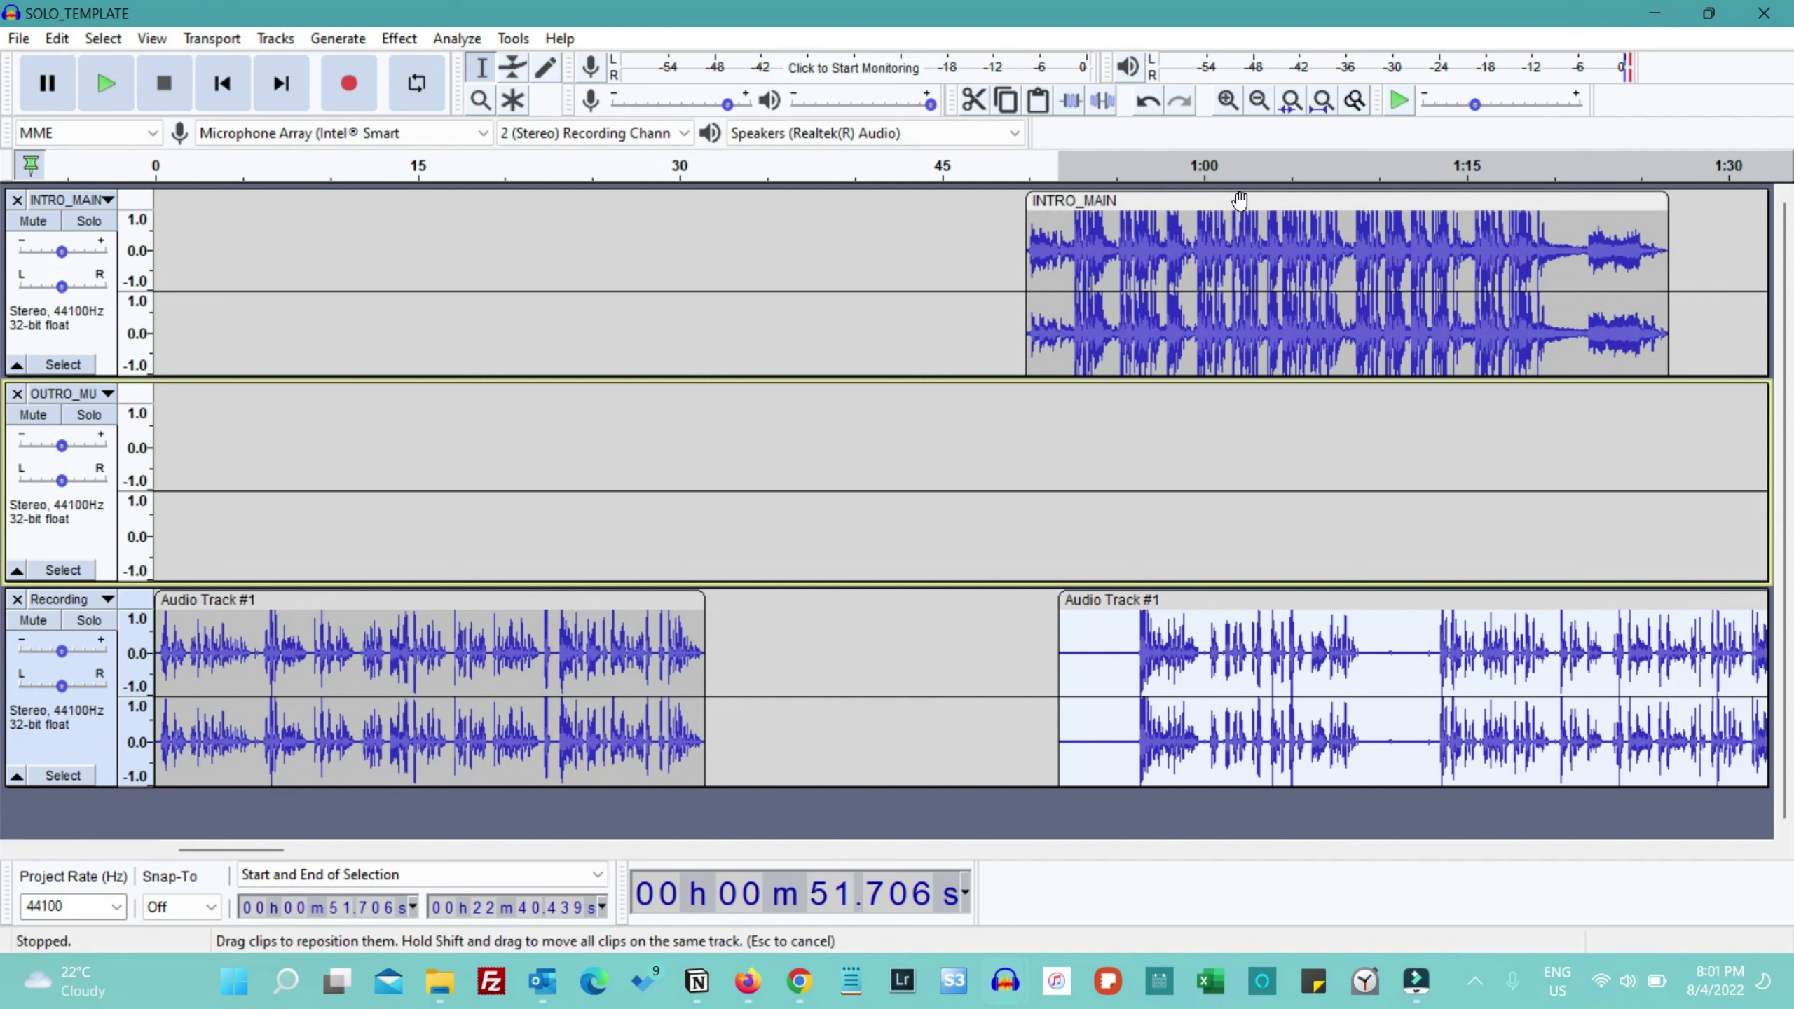
left_click_drag(1241, 201, 917, 246)
Delete the silence at the start of the second Recording clip and position the clip to begin where INTRO_MAIN ends.
scroll(1092, 480, "right", 3)
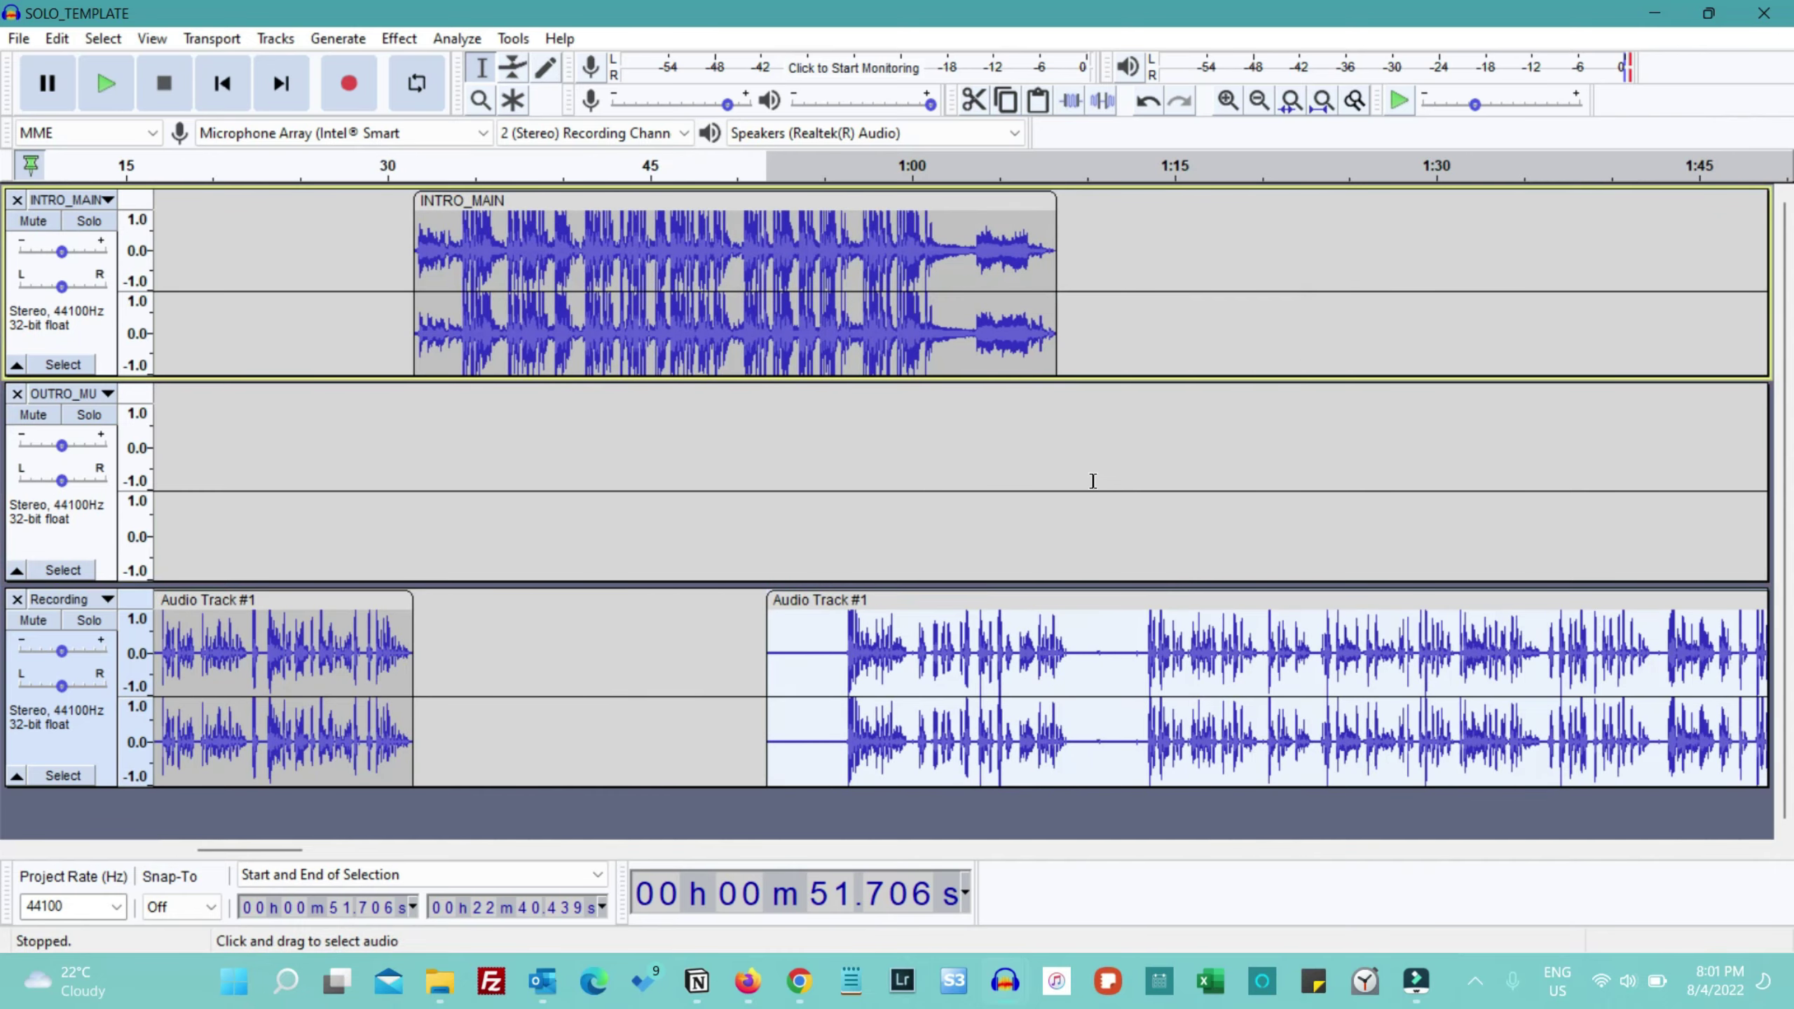
left_click_drag(809, 604, 985, 668)
left_click(1060, 660)
key("Delete")
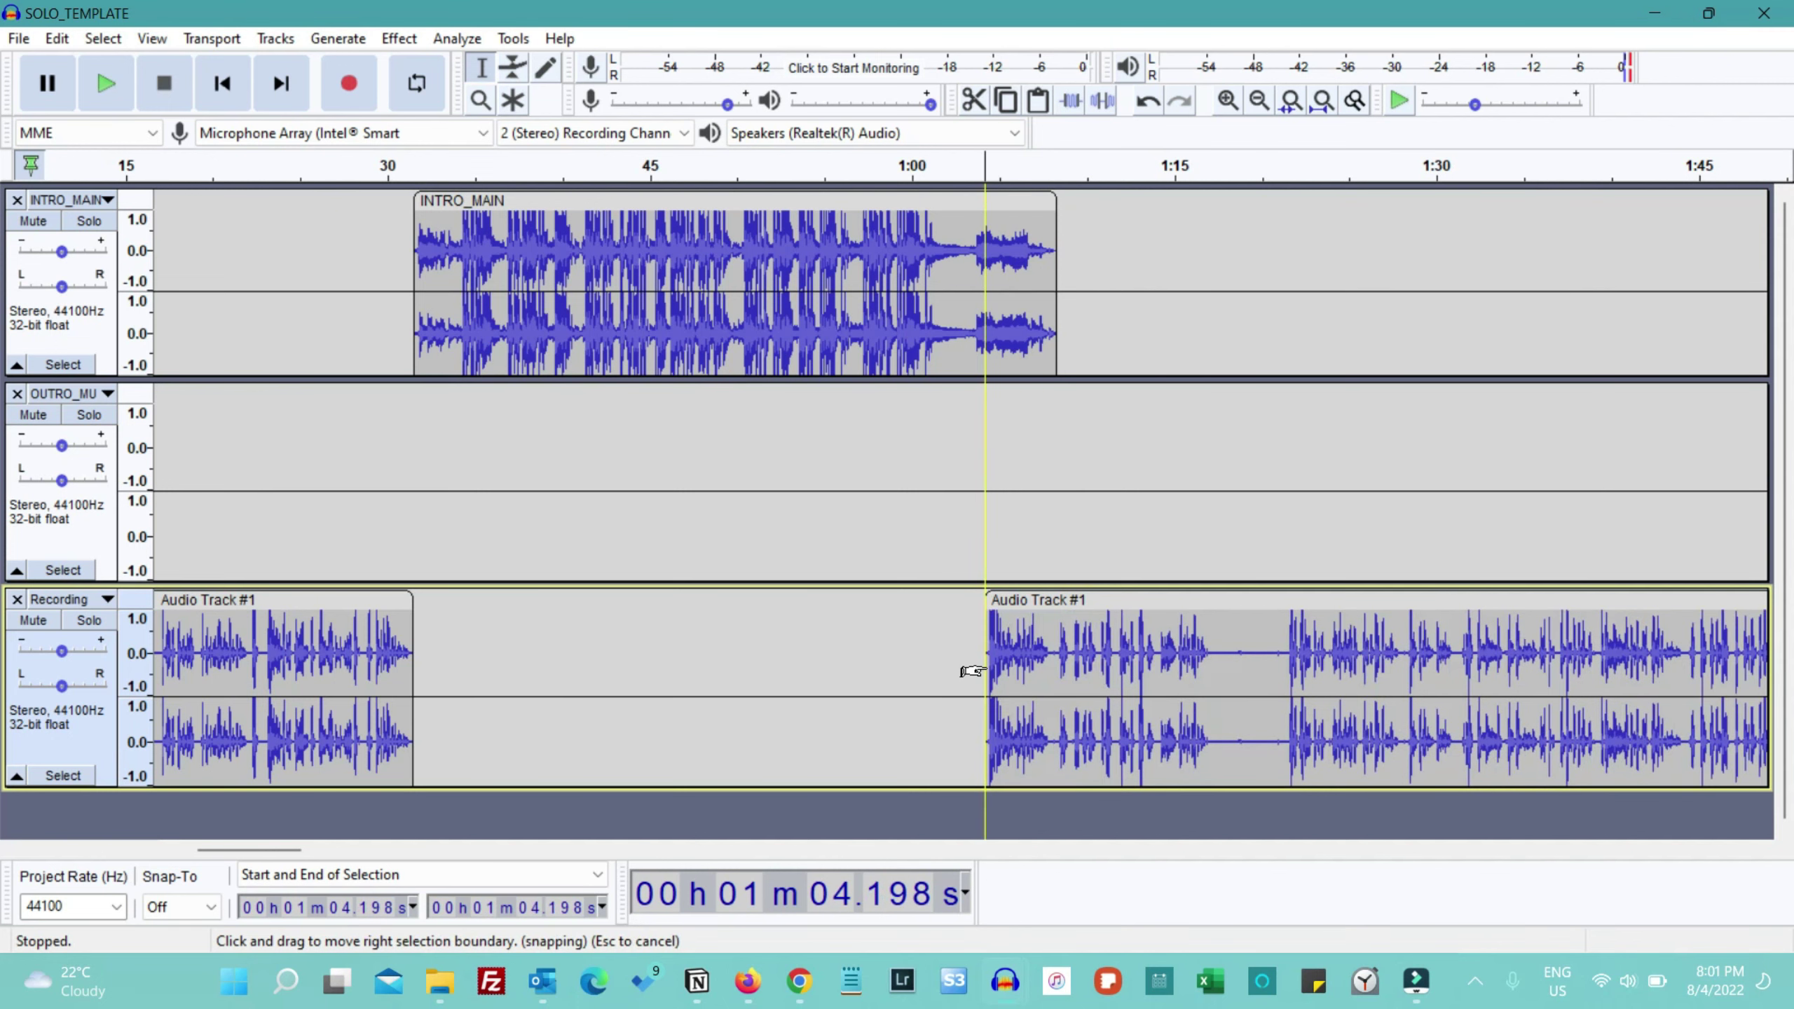
left_click_drag(1074, 600, 1148, 607)
Move the OUTRO_MUSIC clip near the end of the recording, starting at about 21:20.
scroll(1437, 257, "right", 10)
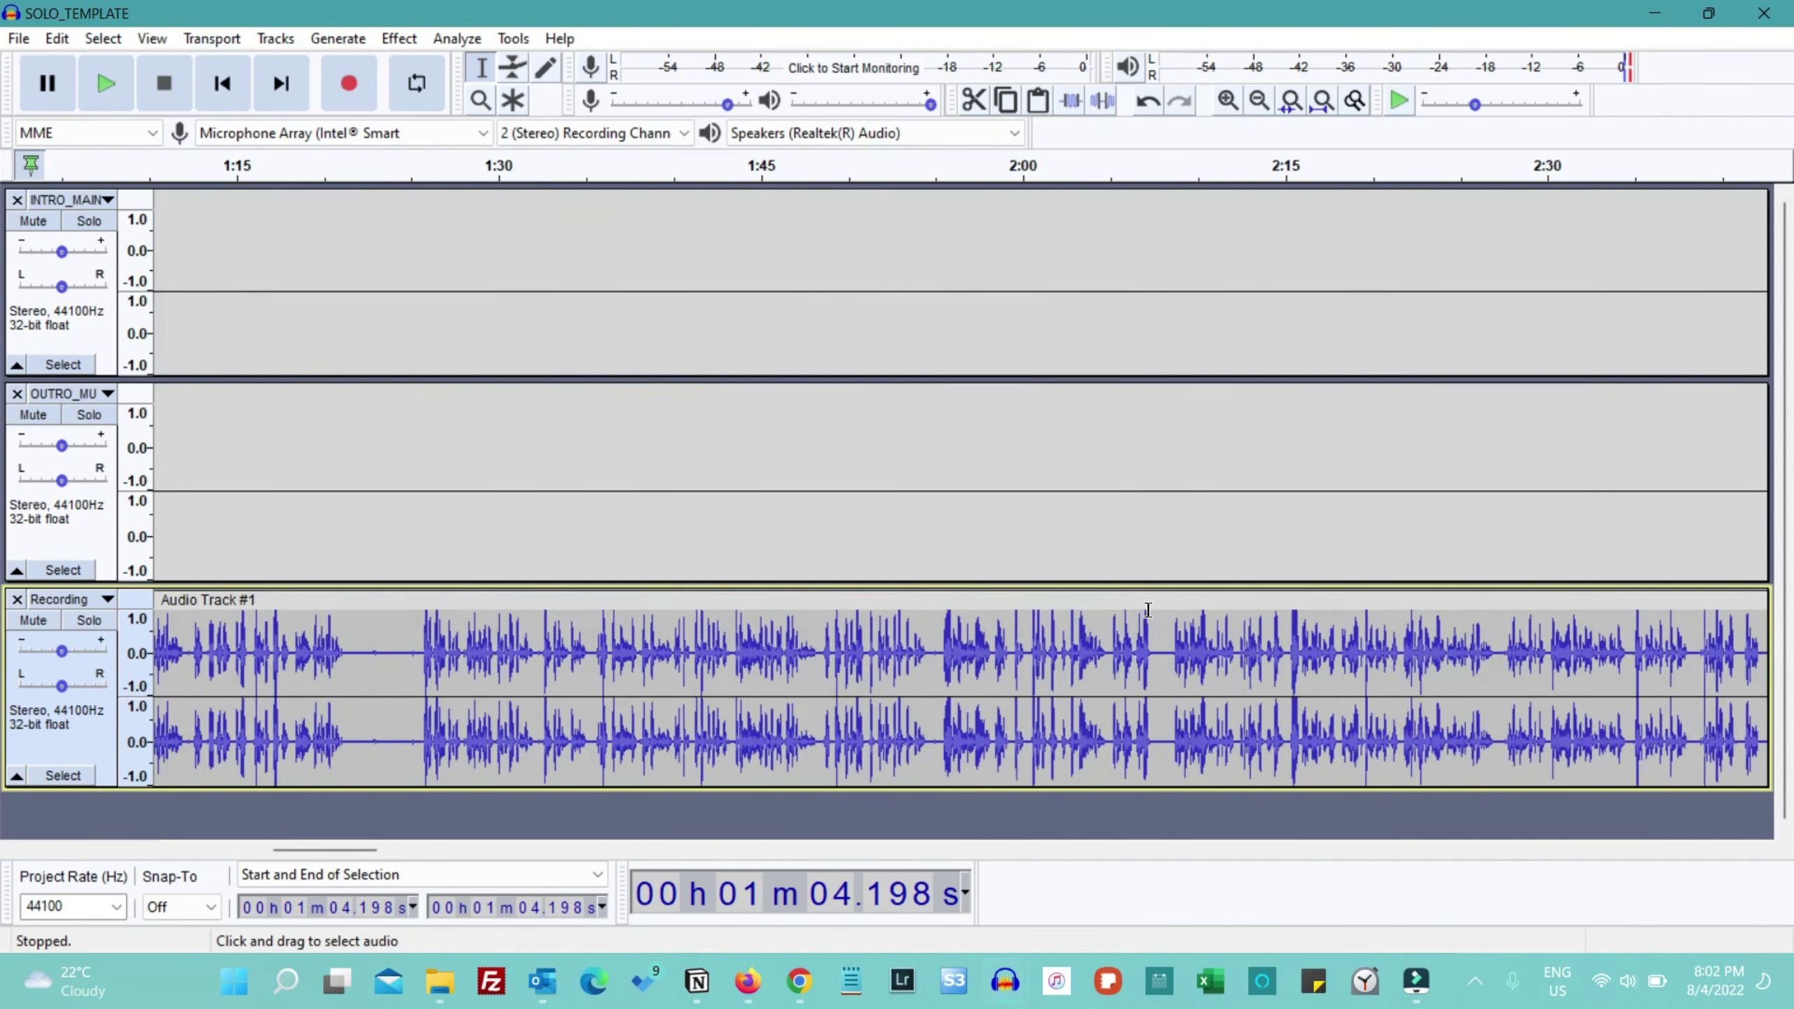
left_click(1259, 101)
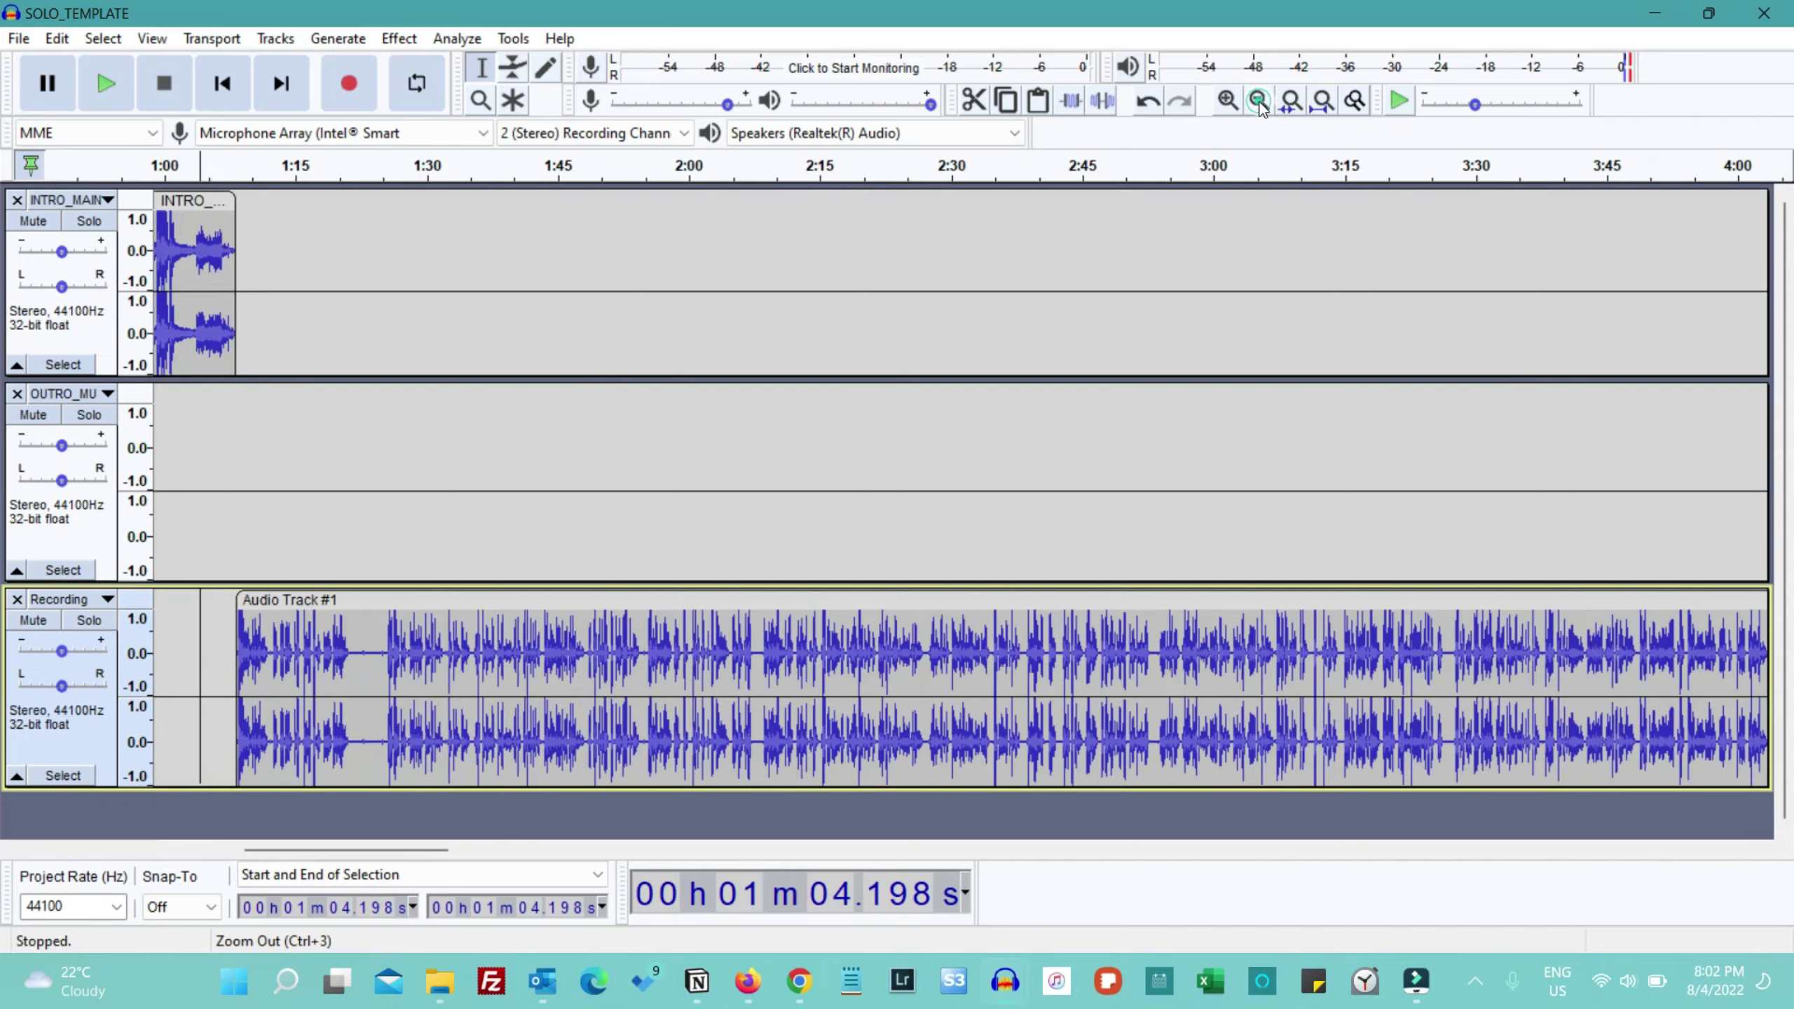
left_click(1259, 101)
scroll(1349, 449, "right", 15)
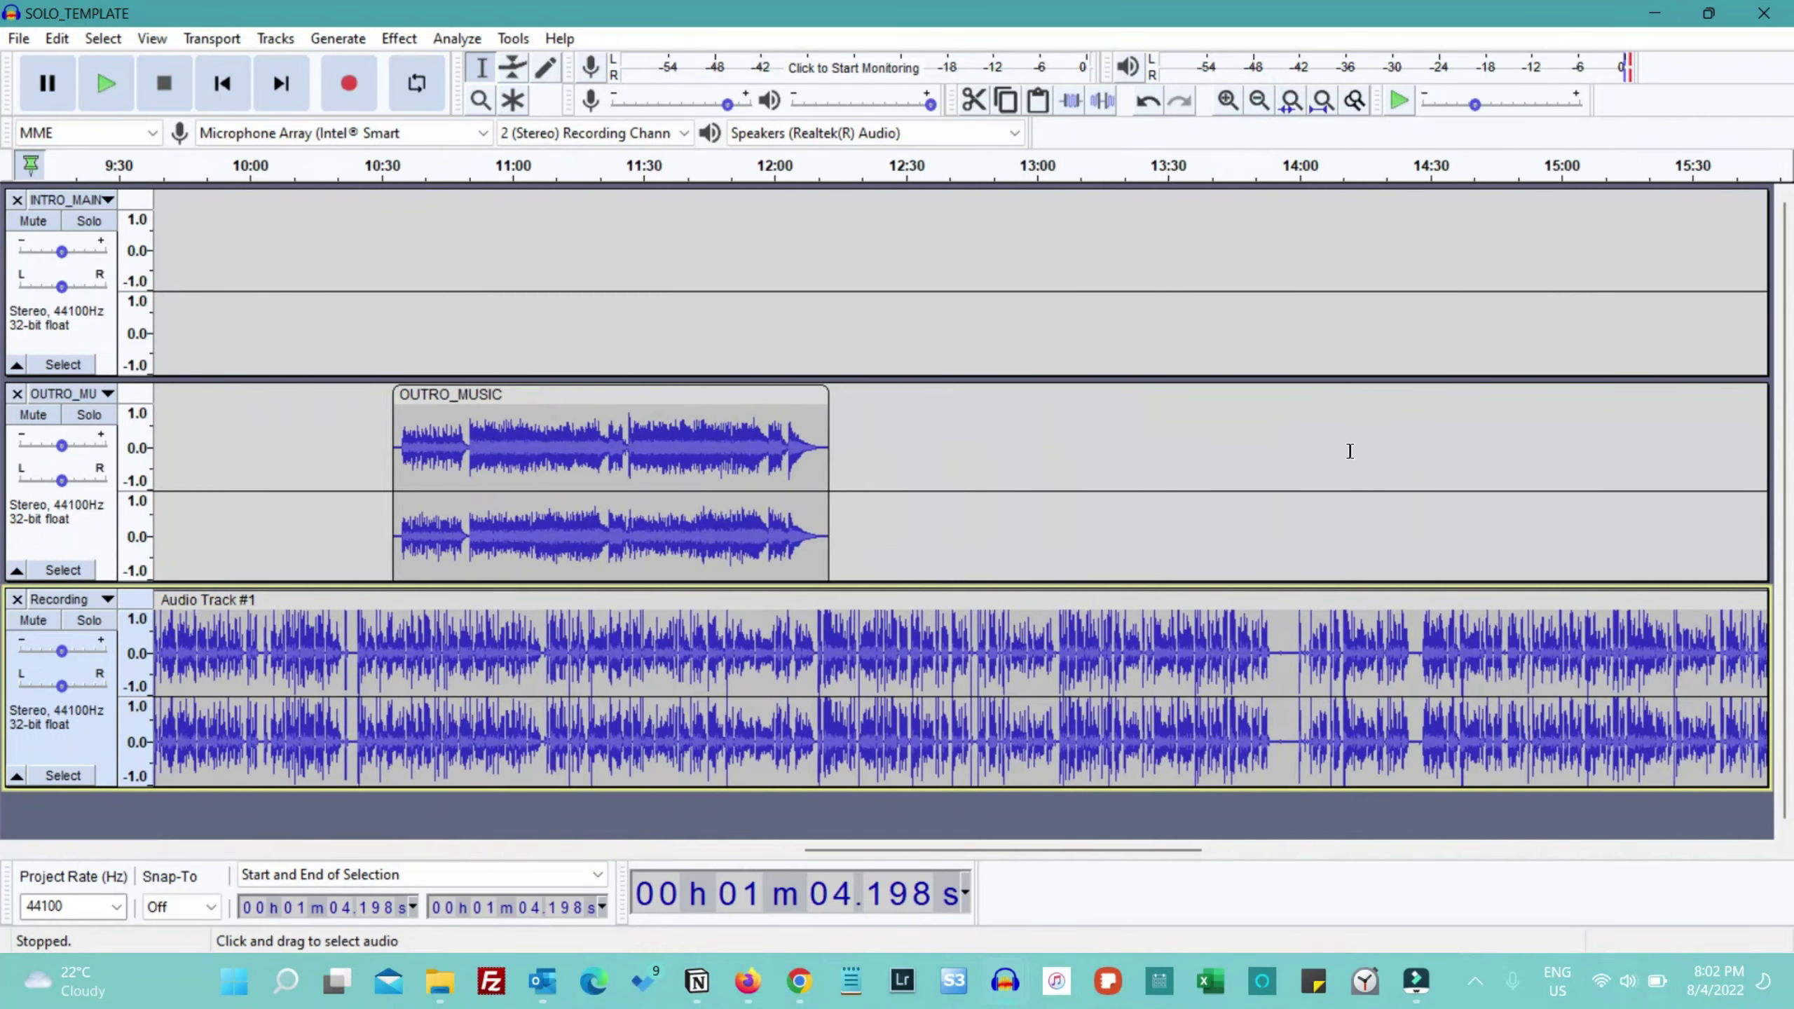
left_click_drag(648, 394, 1578, 395)
left_click(1259, 101)
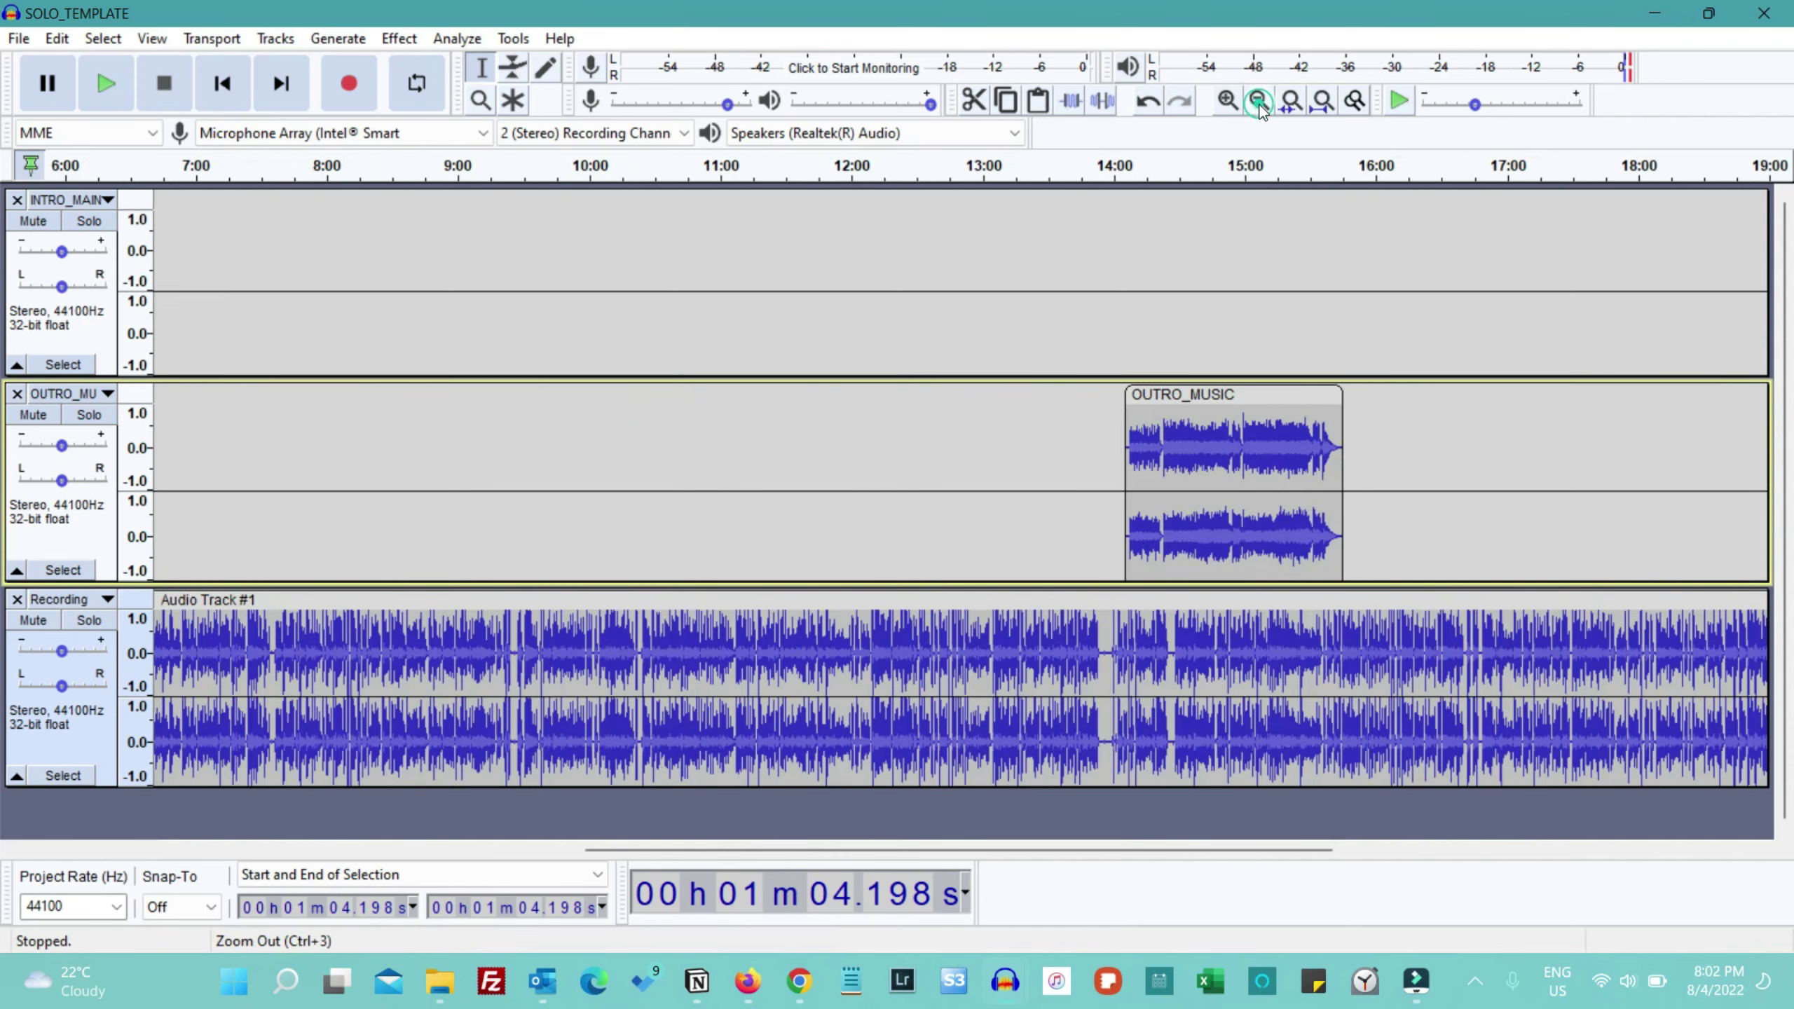
left_click(1259, 101)
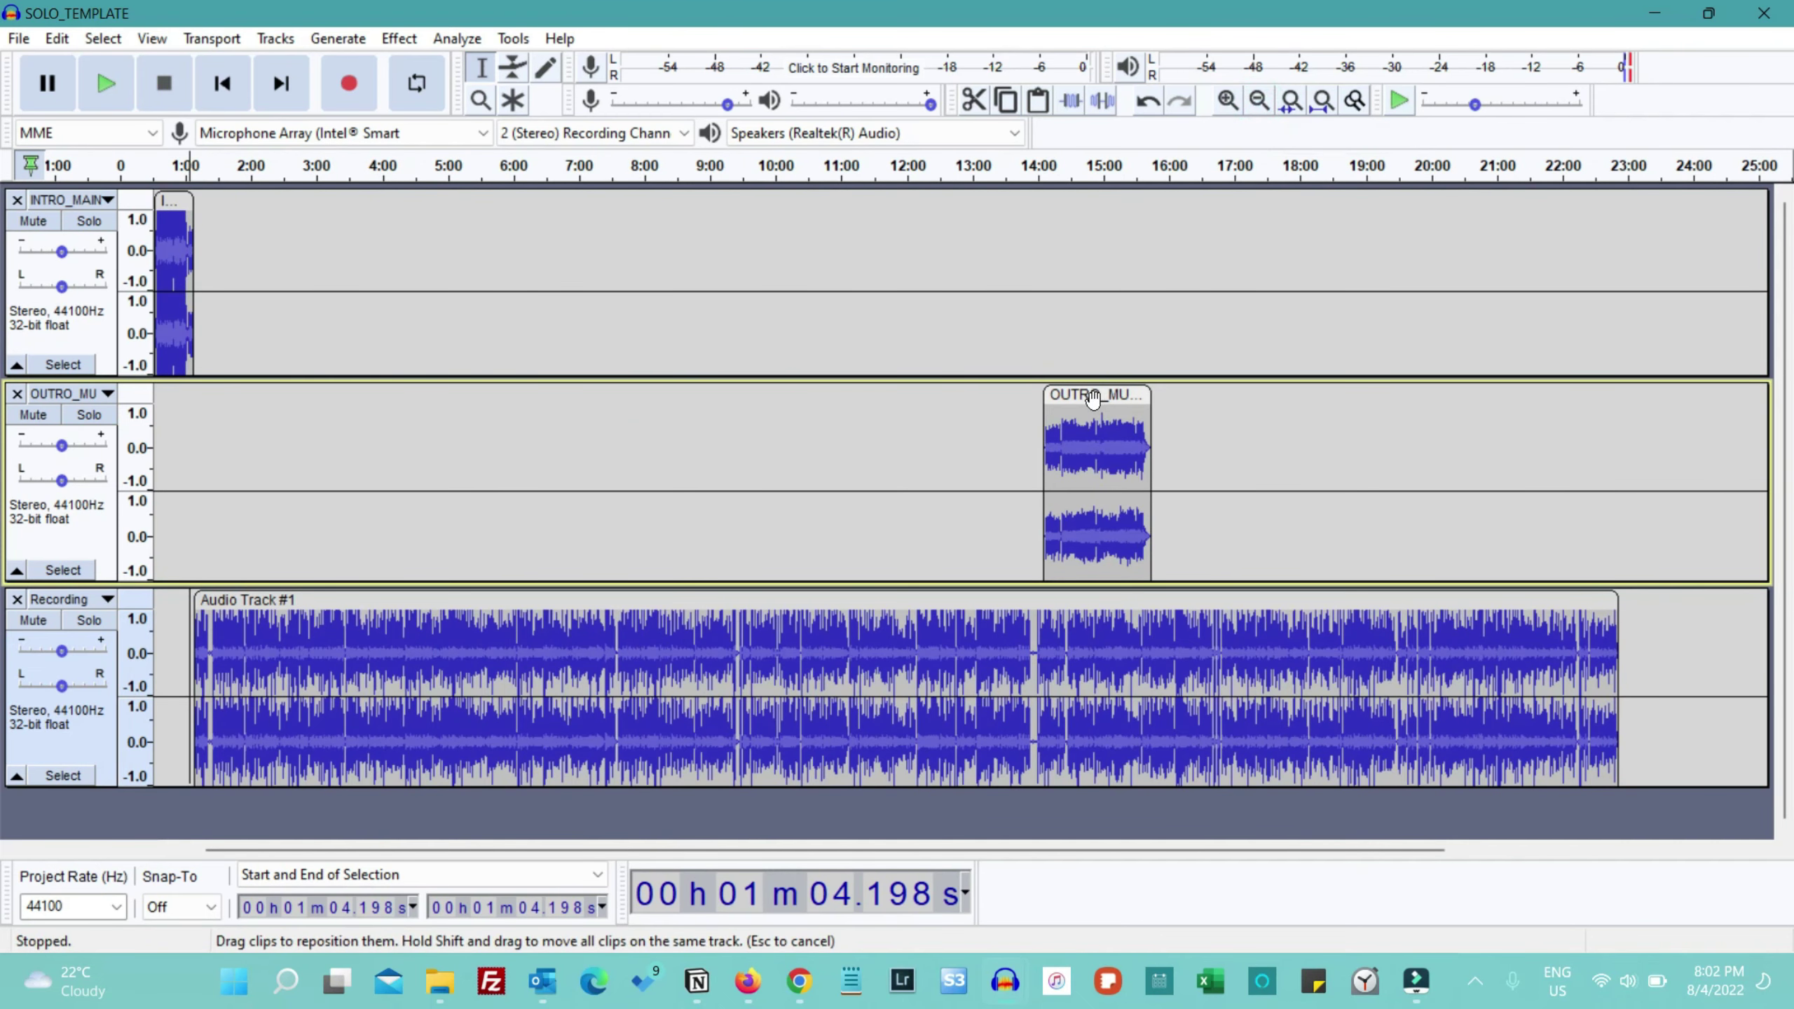
left_click_drag(1308, 386, 1571, 421)
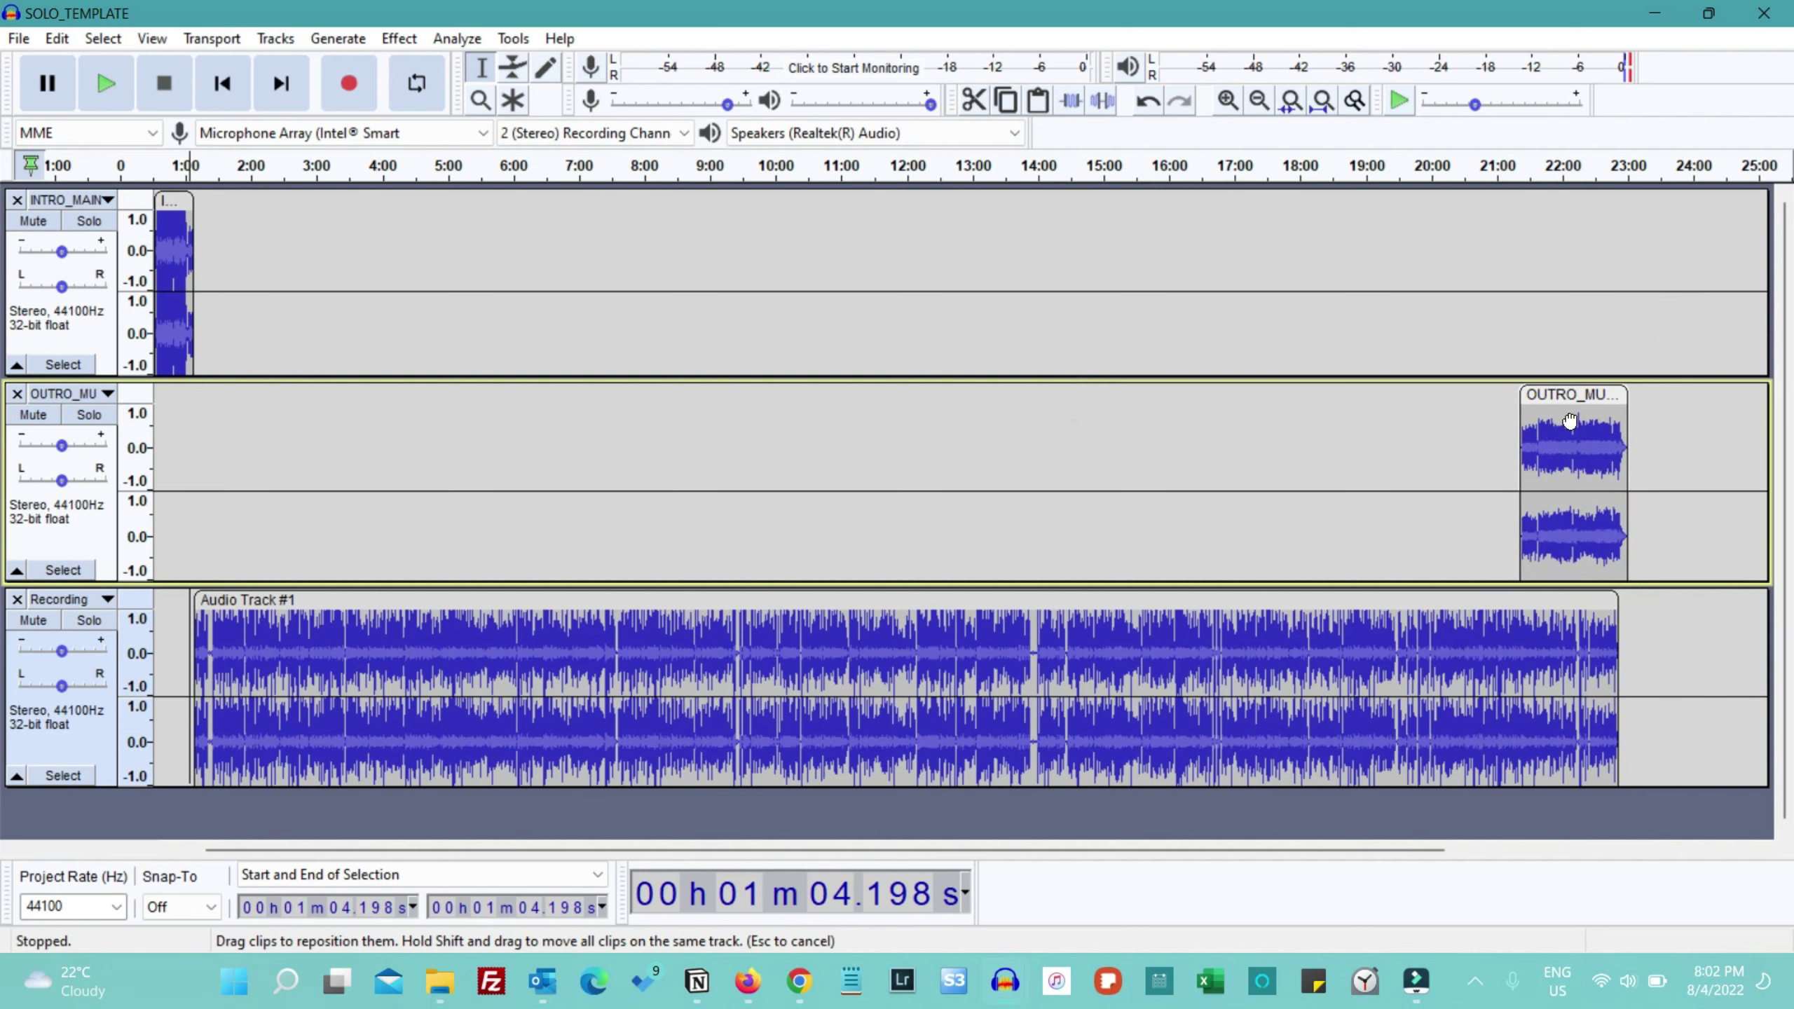
Shift the OUTRO_MUSIC clip slightly later, to start at about 21:25 and extend past the end of the speech.
left_click(1511, 452)
scroll(1510, 452, "right", 3)
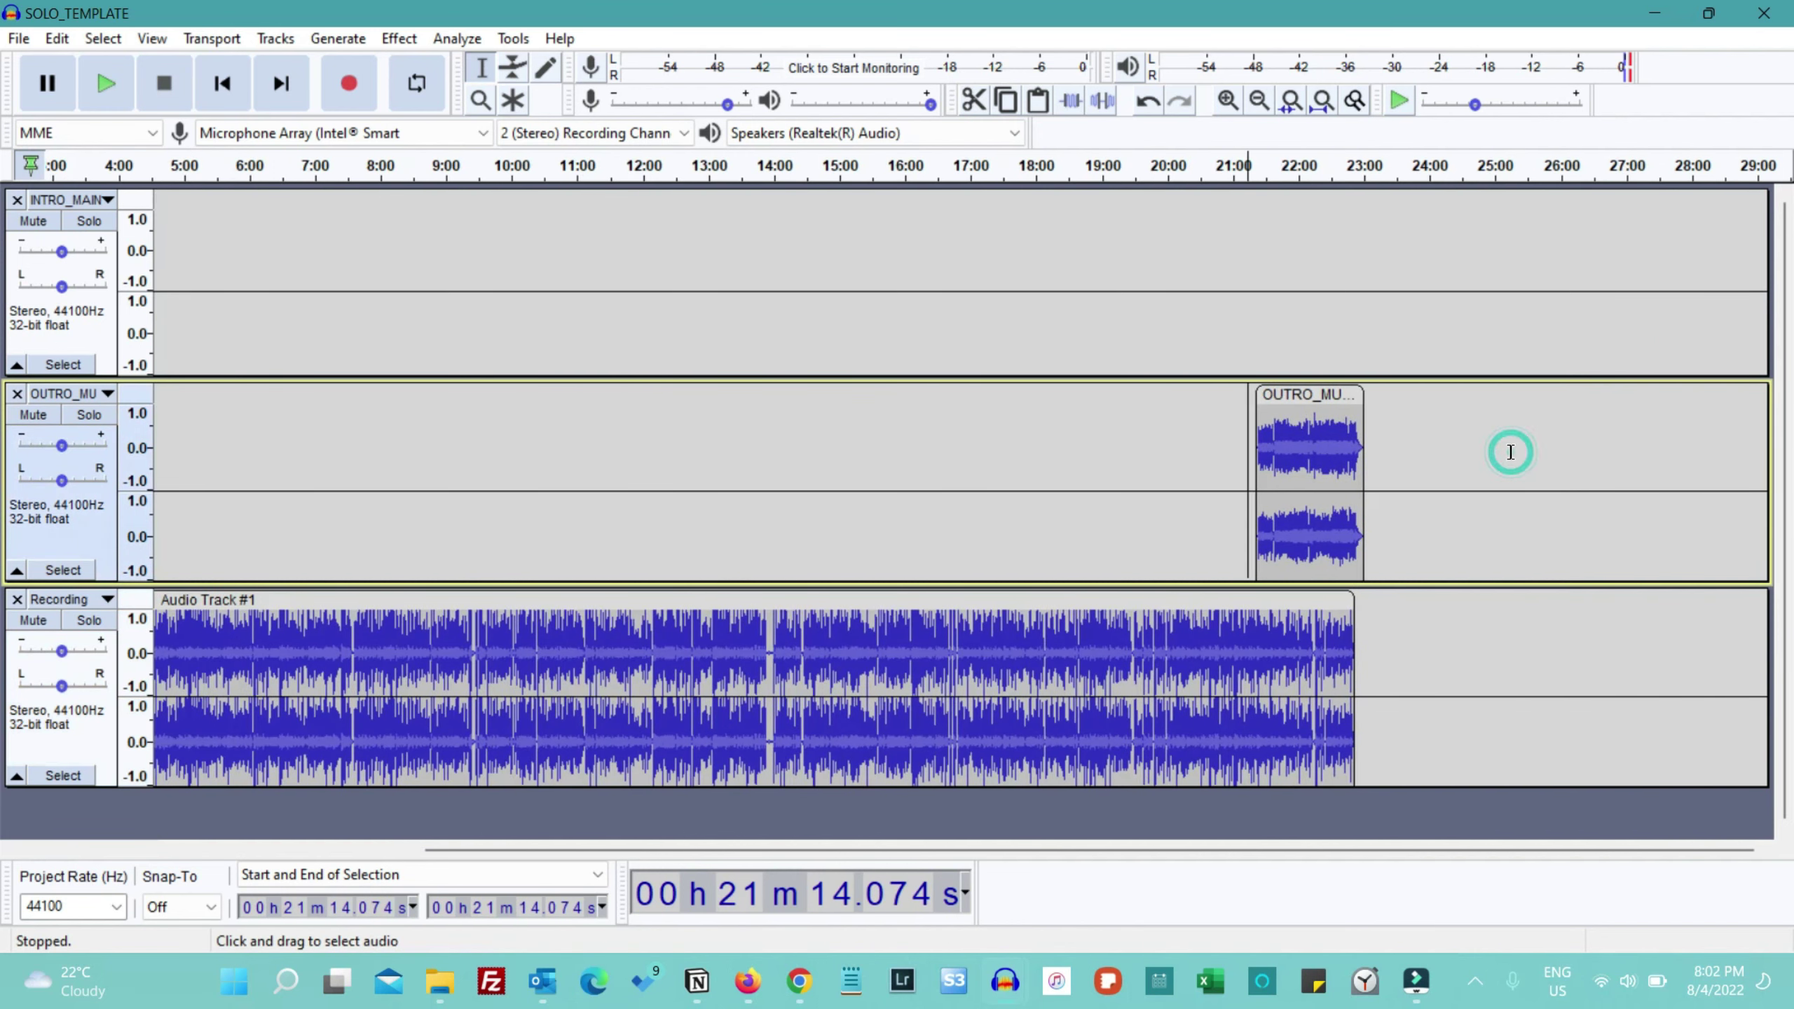
left_click(1227, 101)
left_click(1227, 101)
left_click(1228, 101)
scroll(1084, 500, "right", 5)
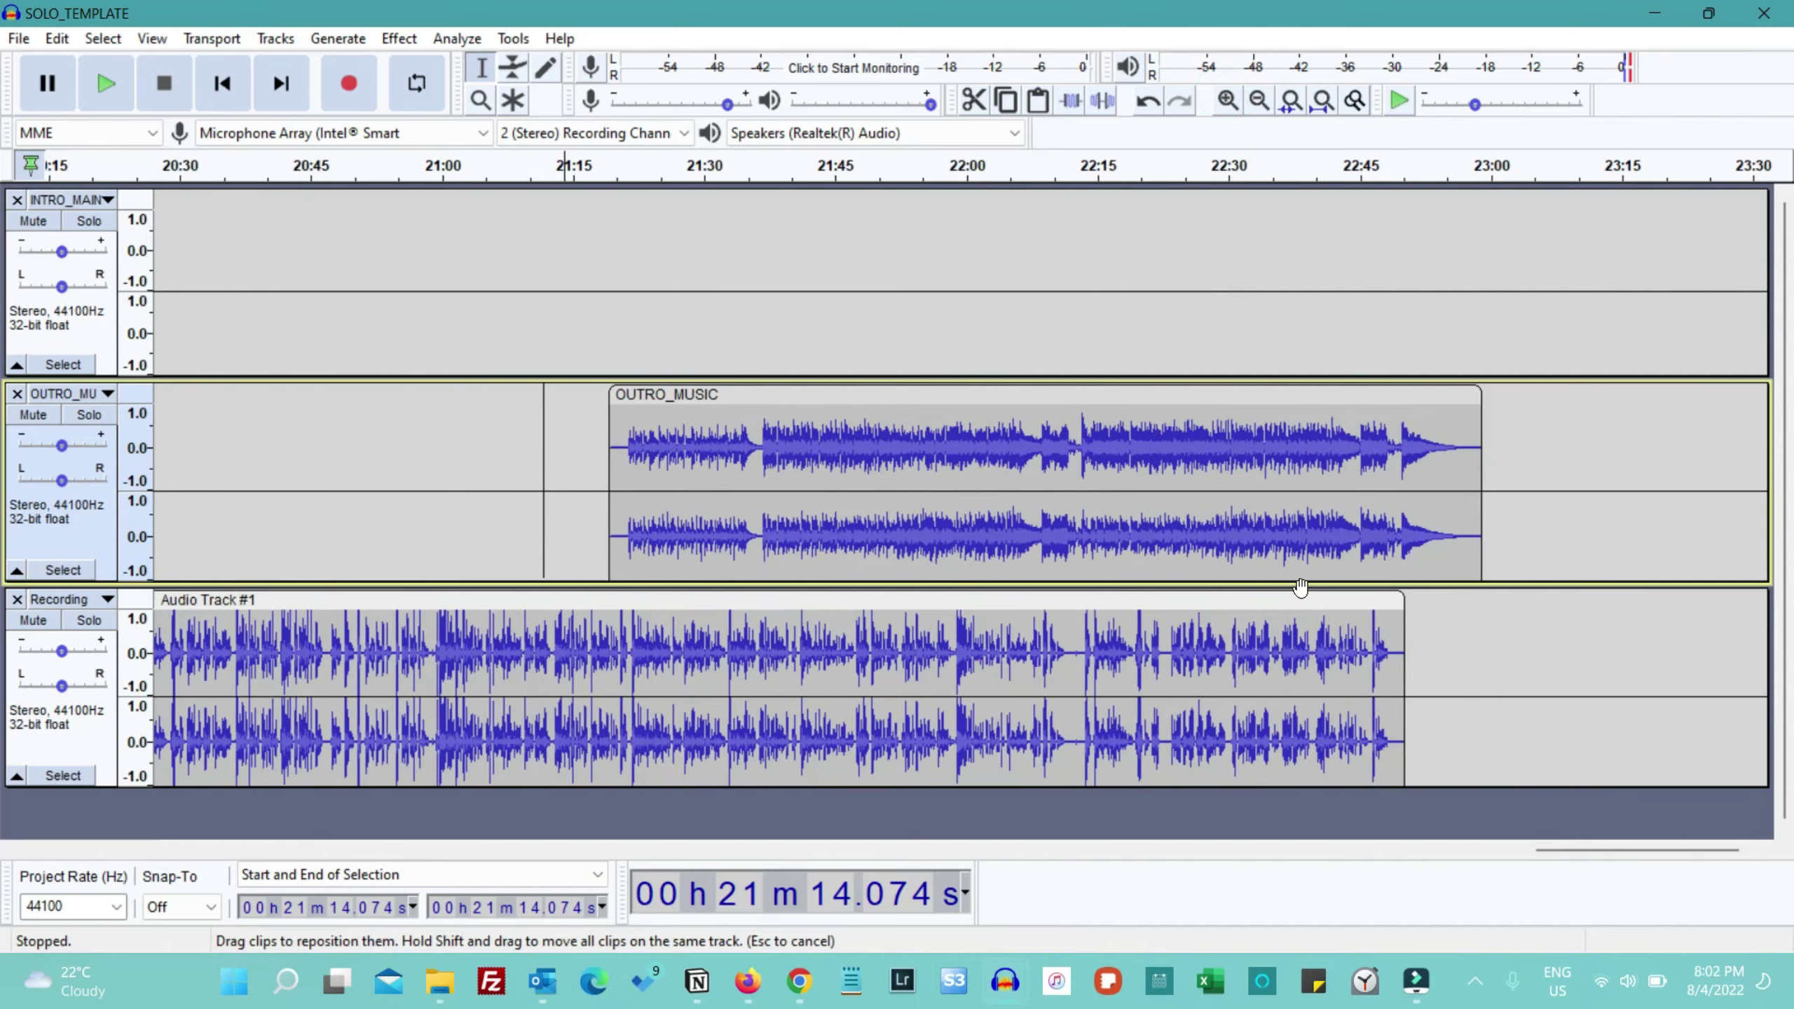
left_click_drag(1034, 391, 1062, 391)
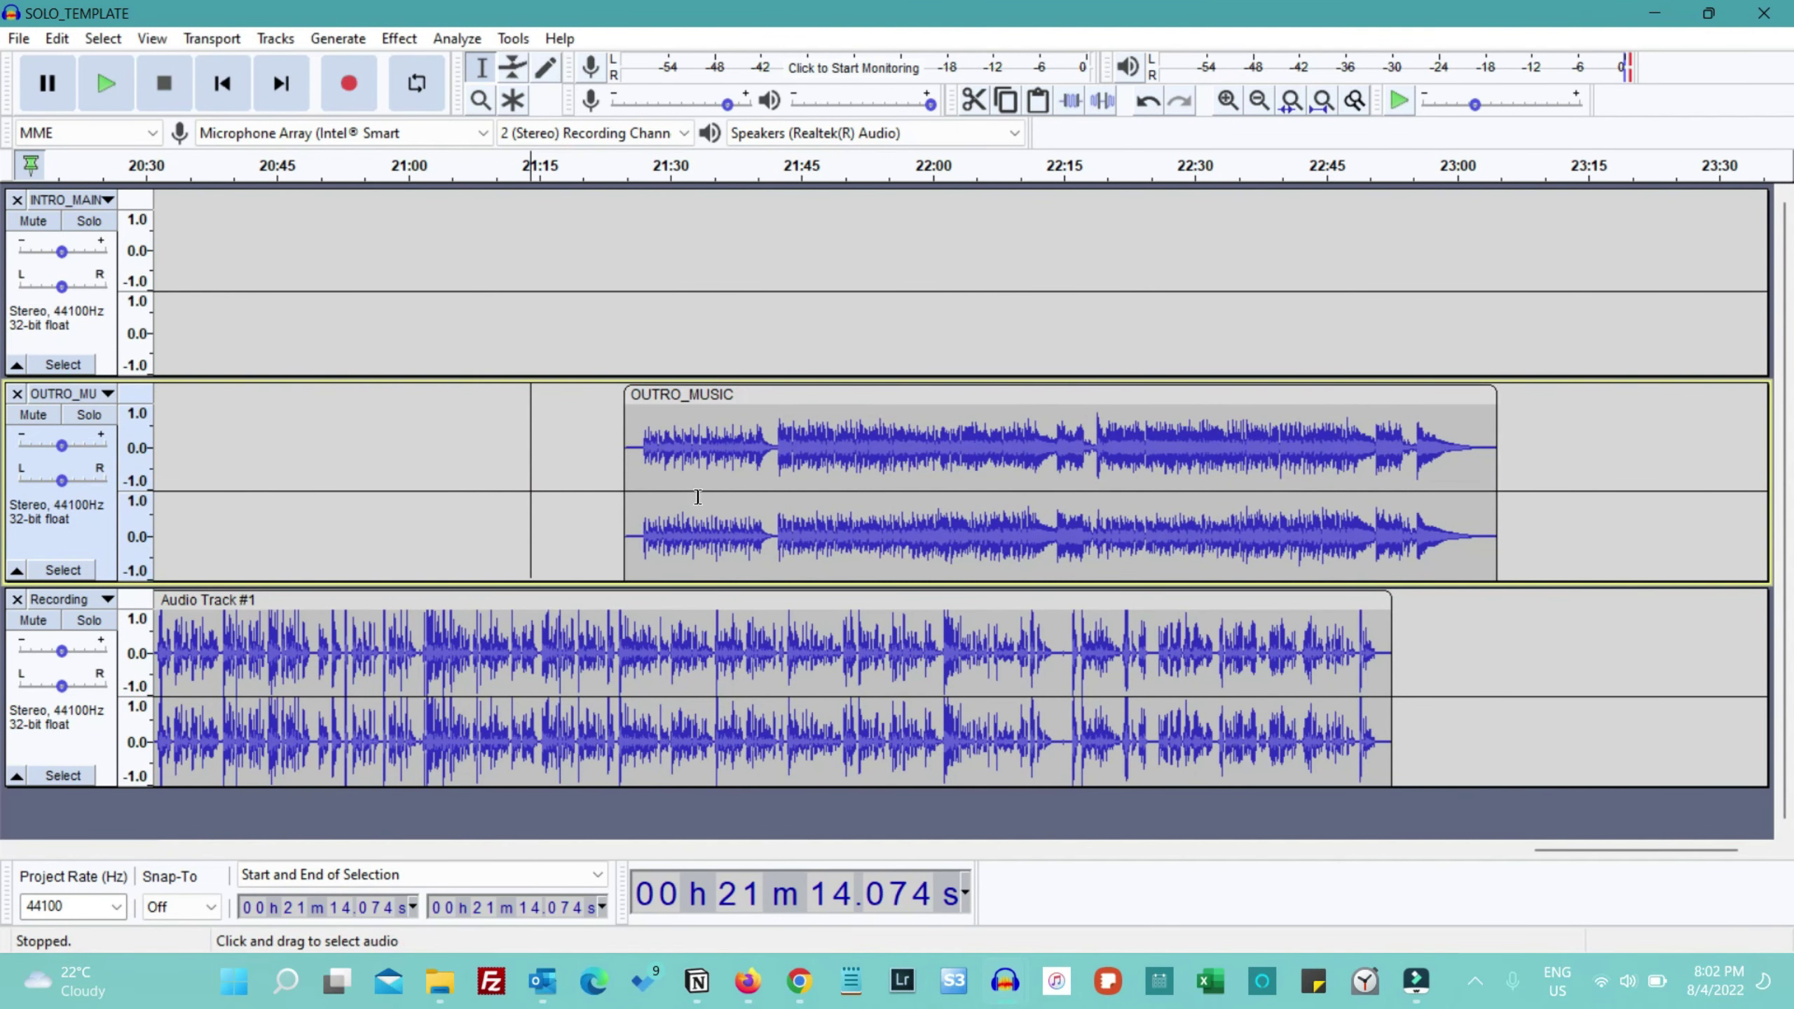
Apply Loudness Normalization to the entire Recording track at -18.0 LUFS perceived loudness, with stereo channels normalized independently and mono treated as dual-mono.
scroll(698, 497, "left", 15)
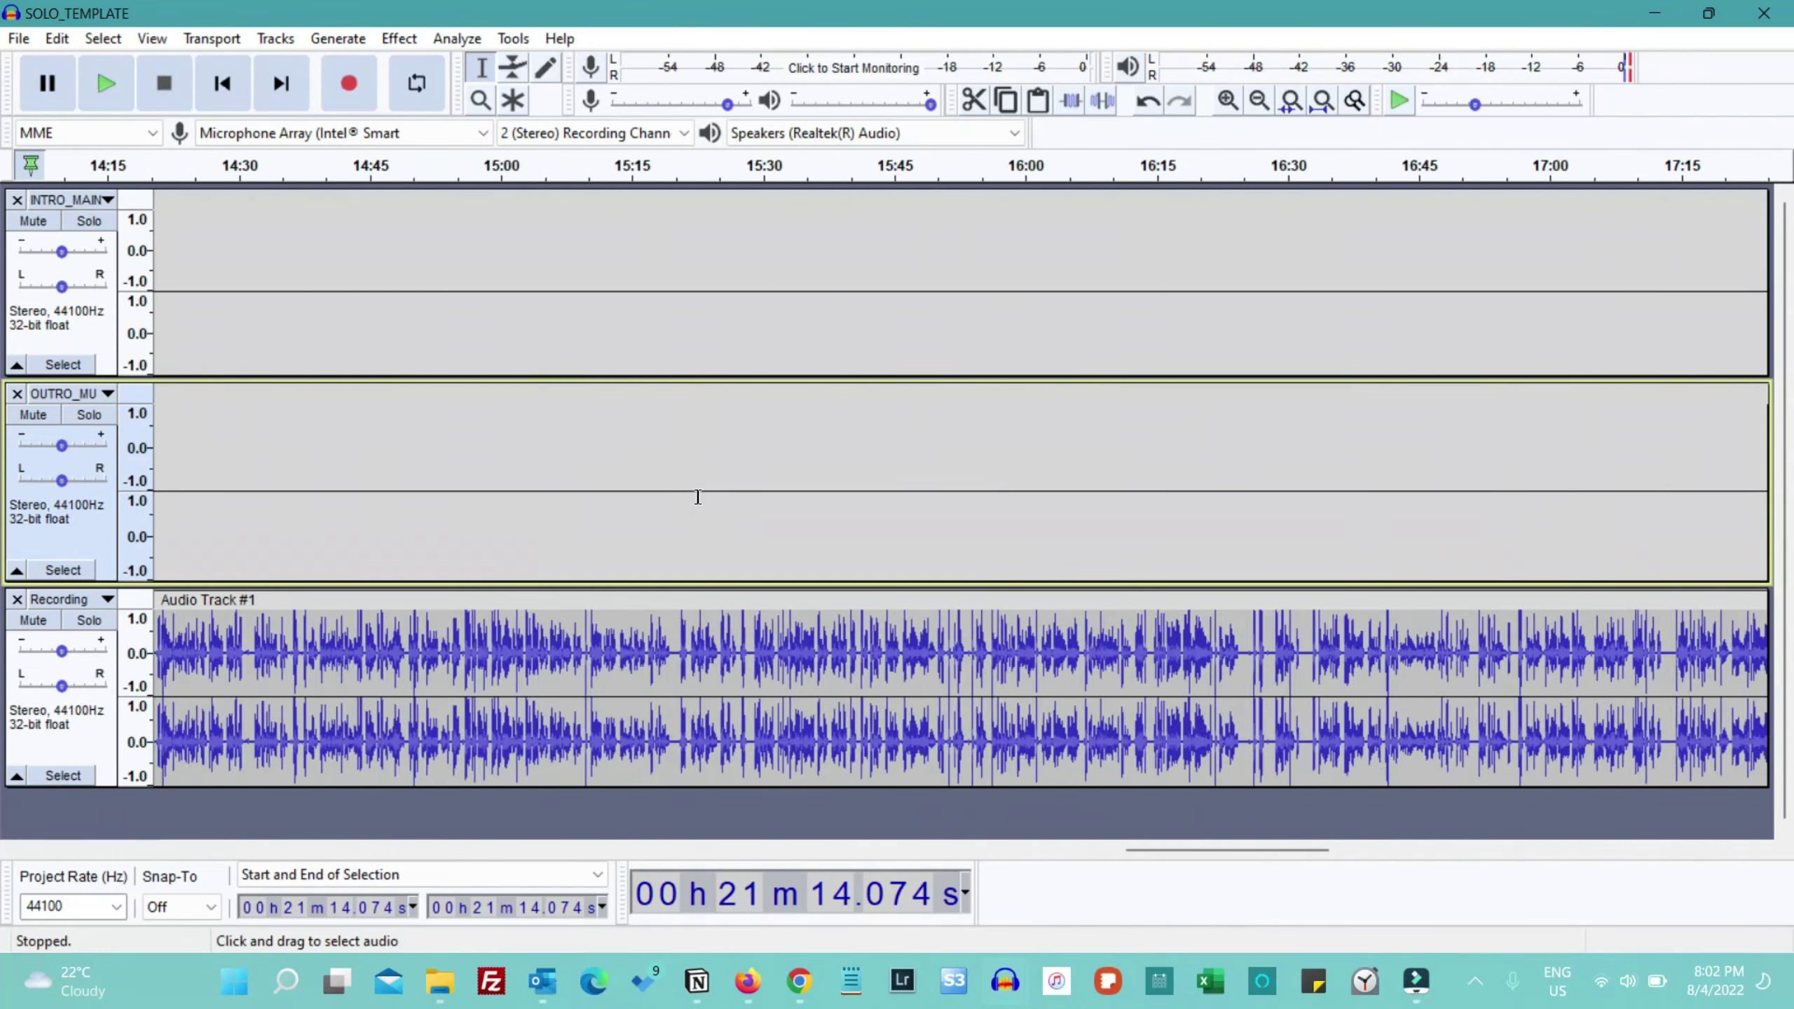
scroll(698, 497, "left", 20)
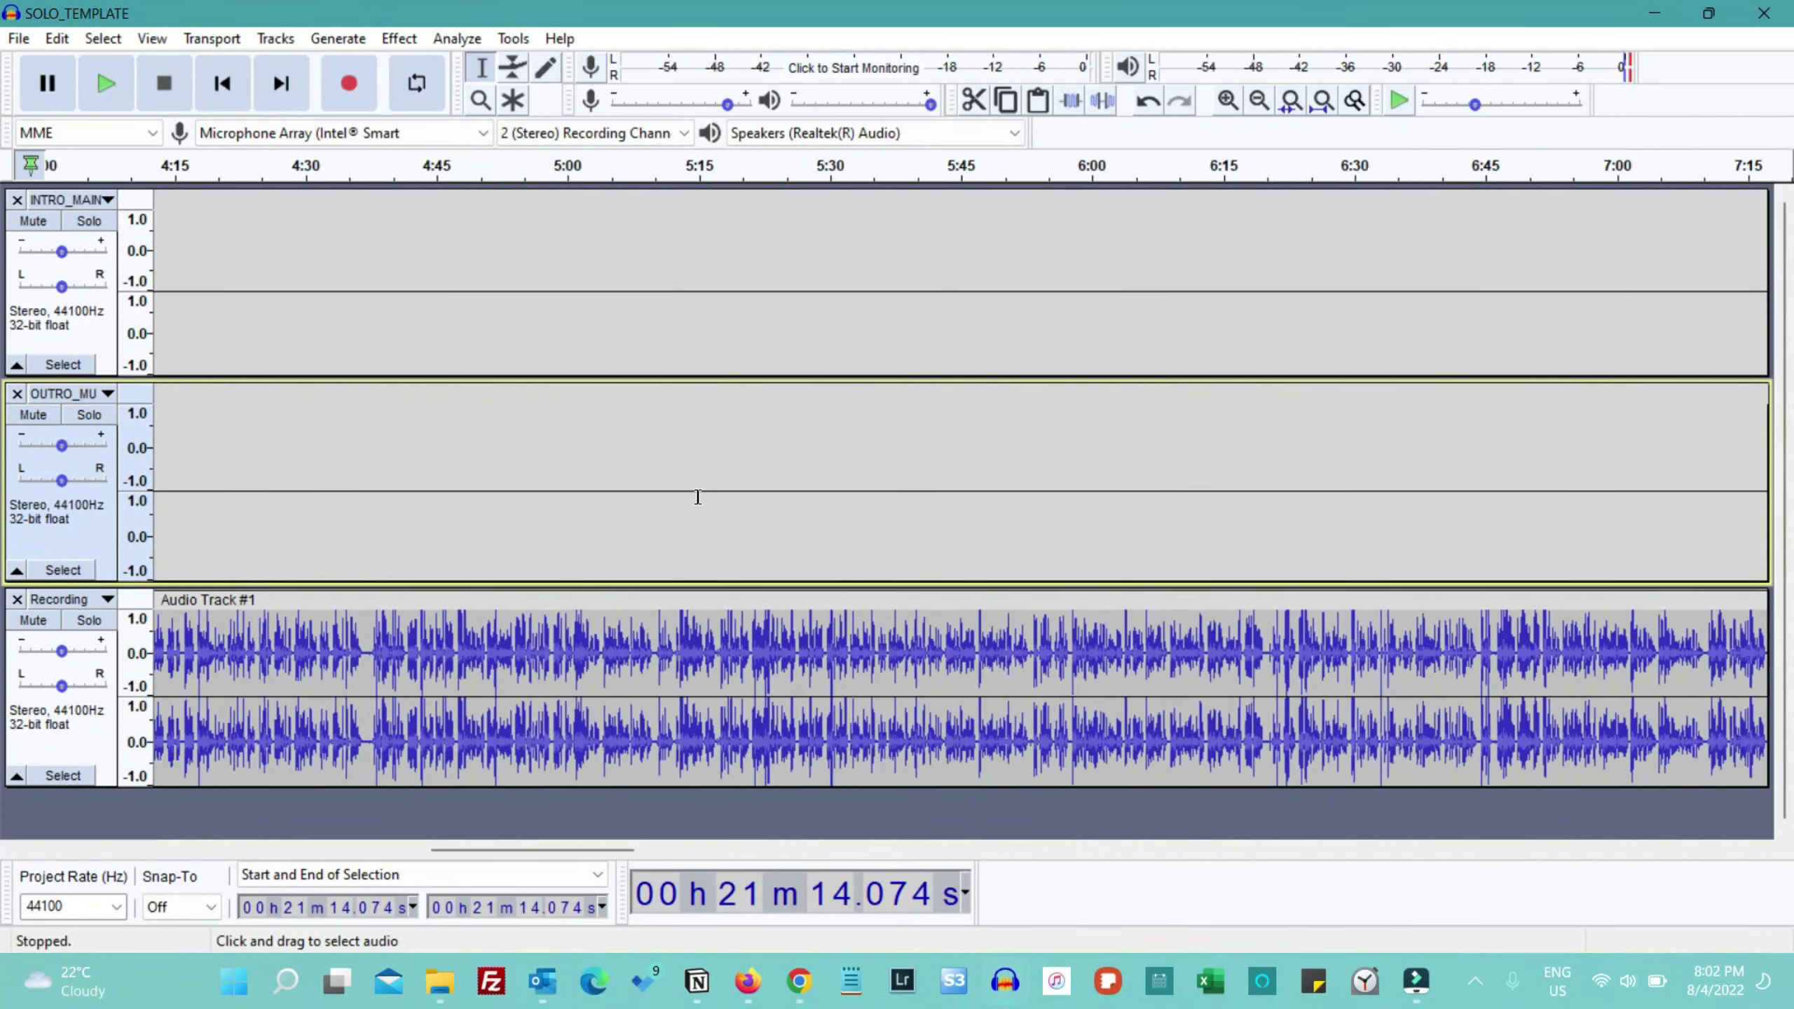
scroll(698, 496, "left", 5)
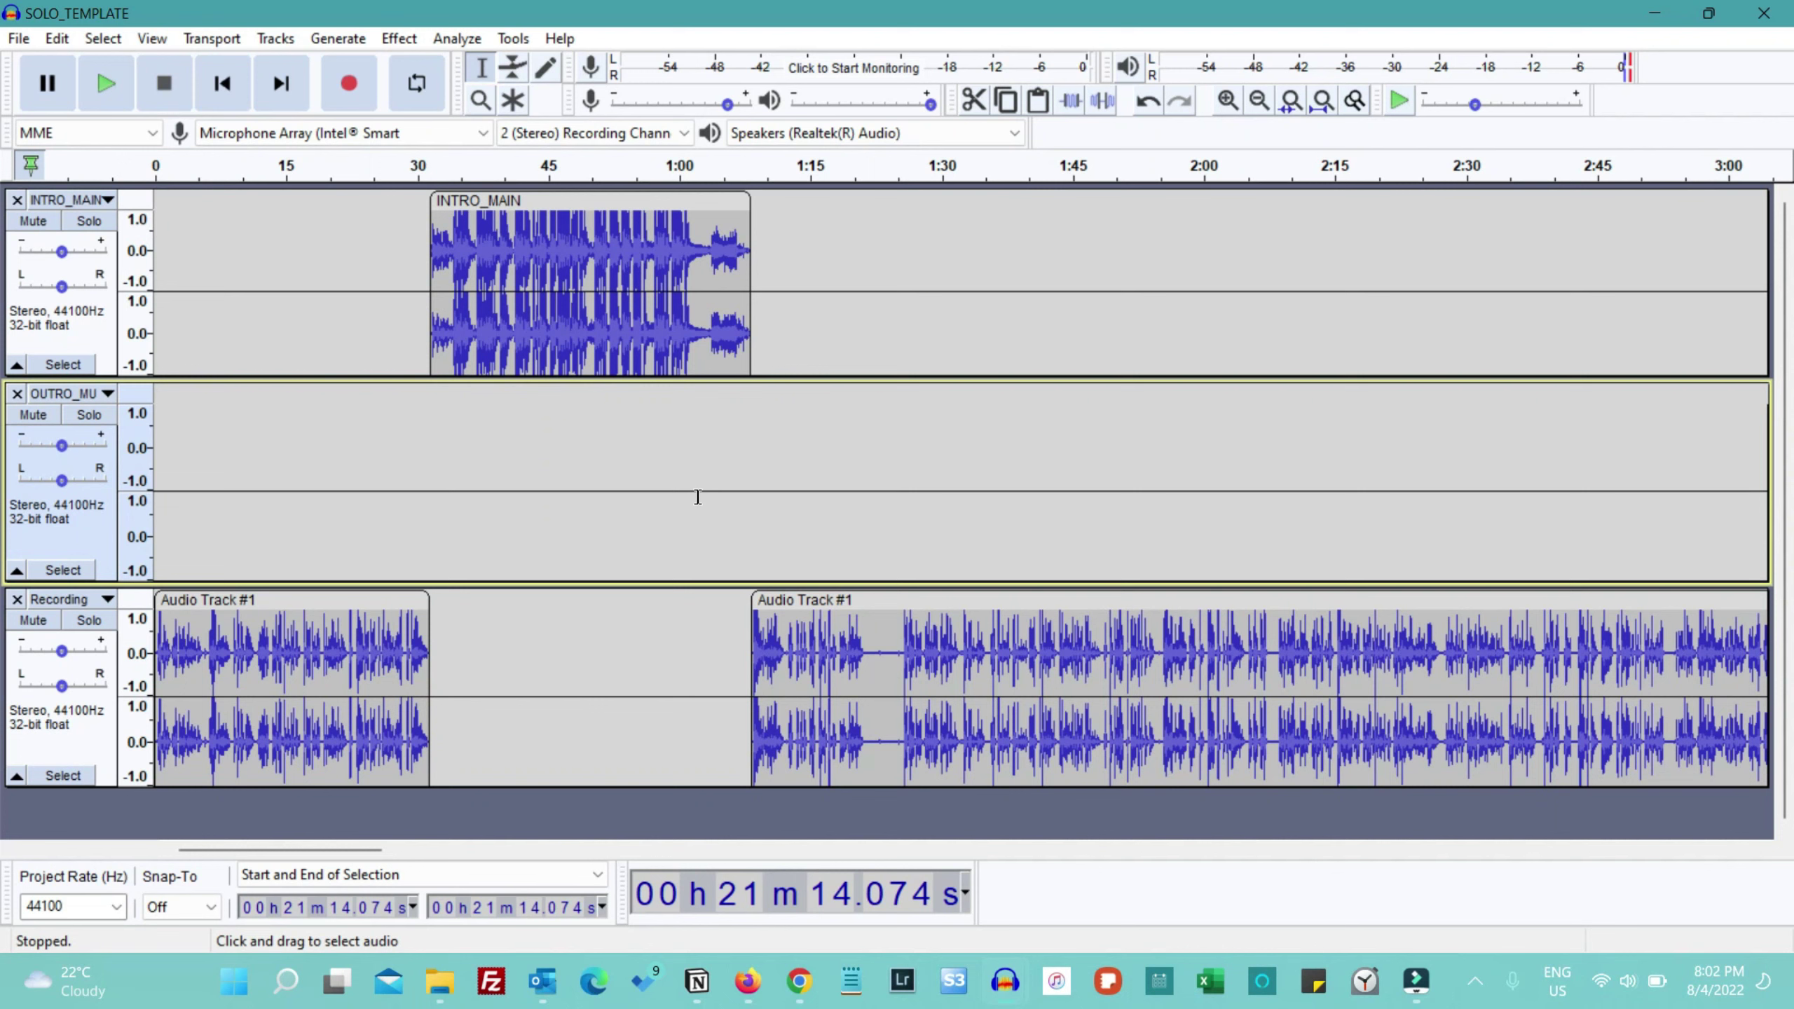
left_click(94, 740)
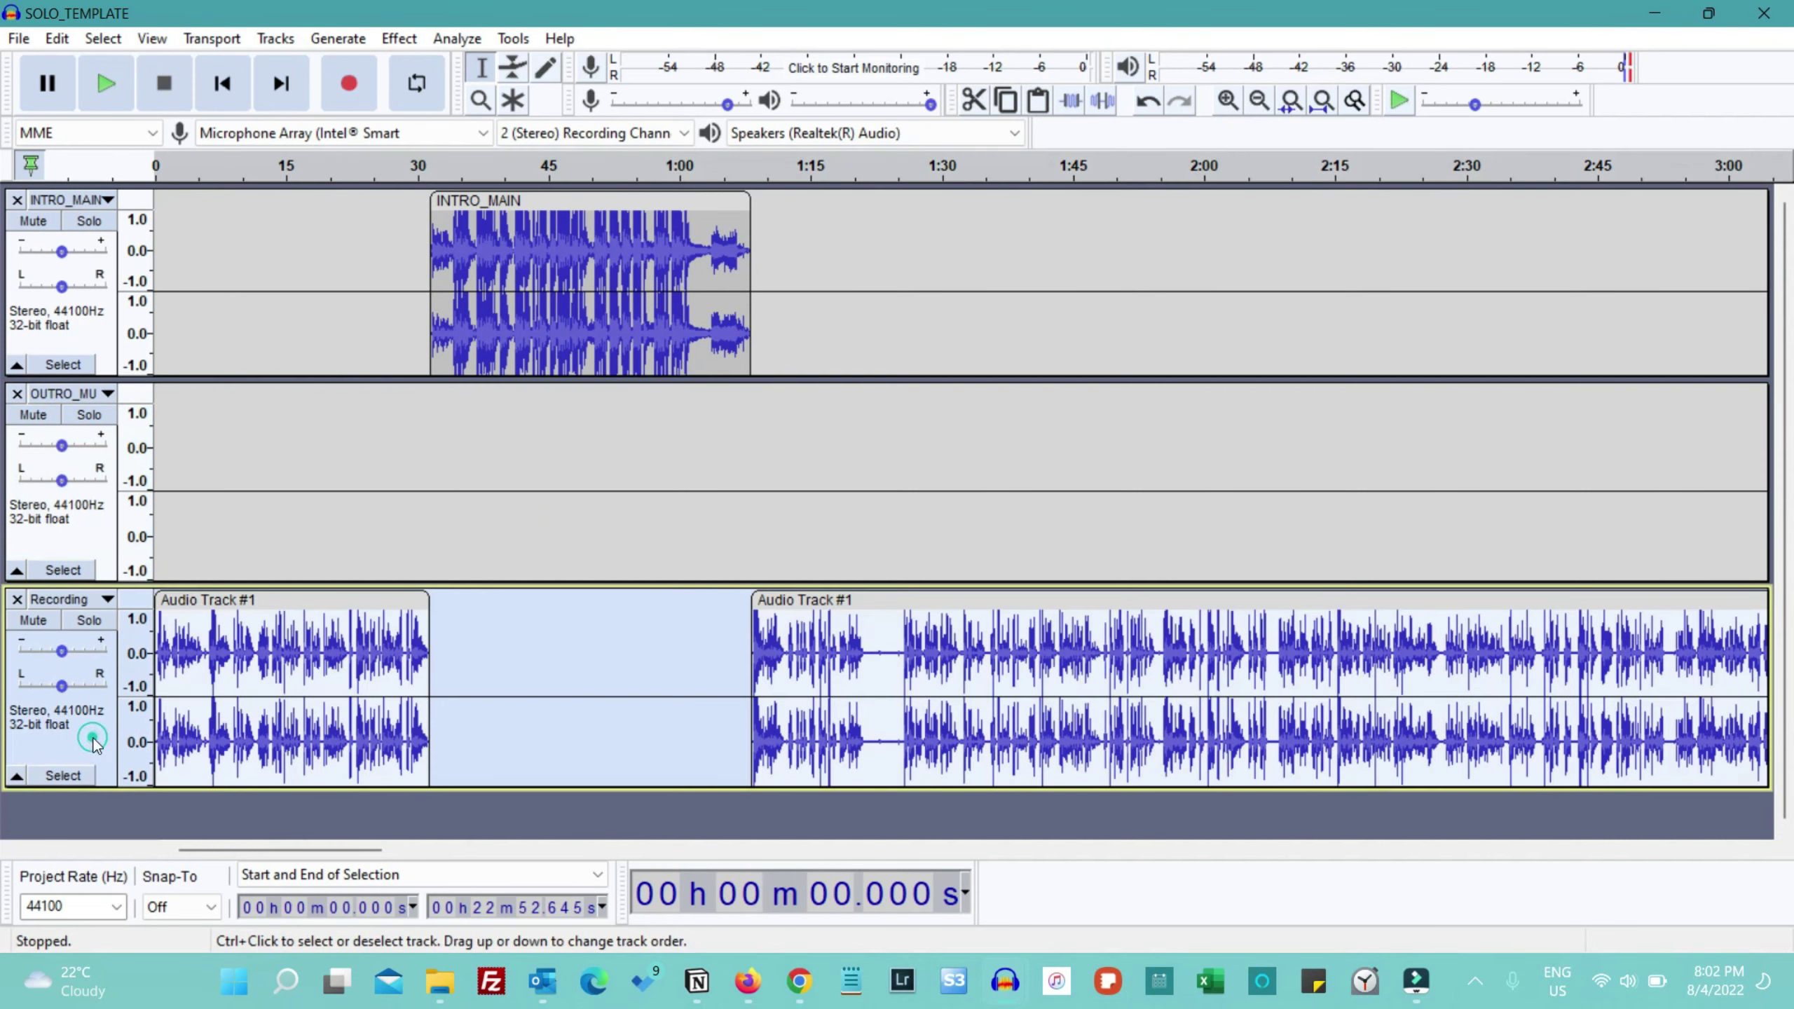
left_click(398, 38)
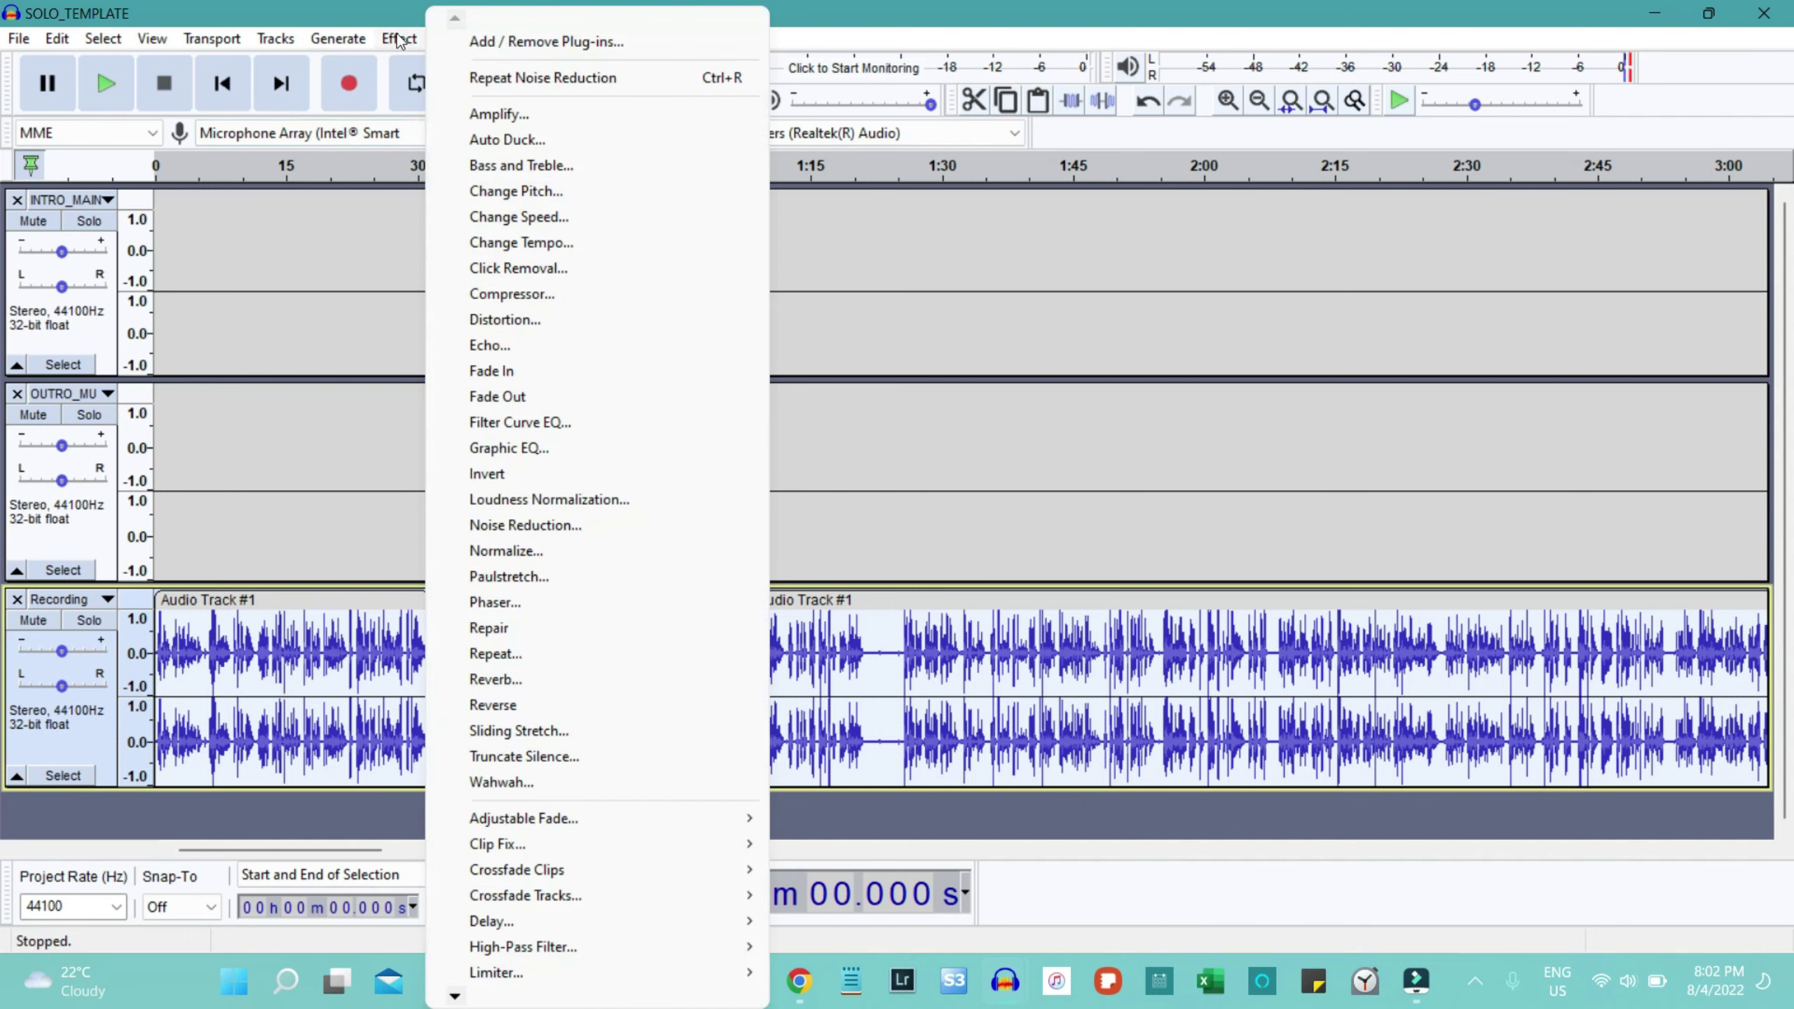
left_click(598, 503)
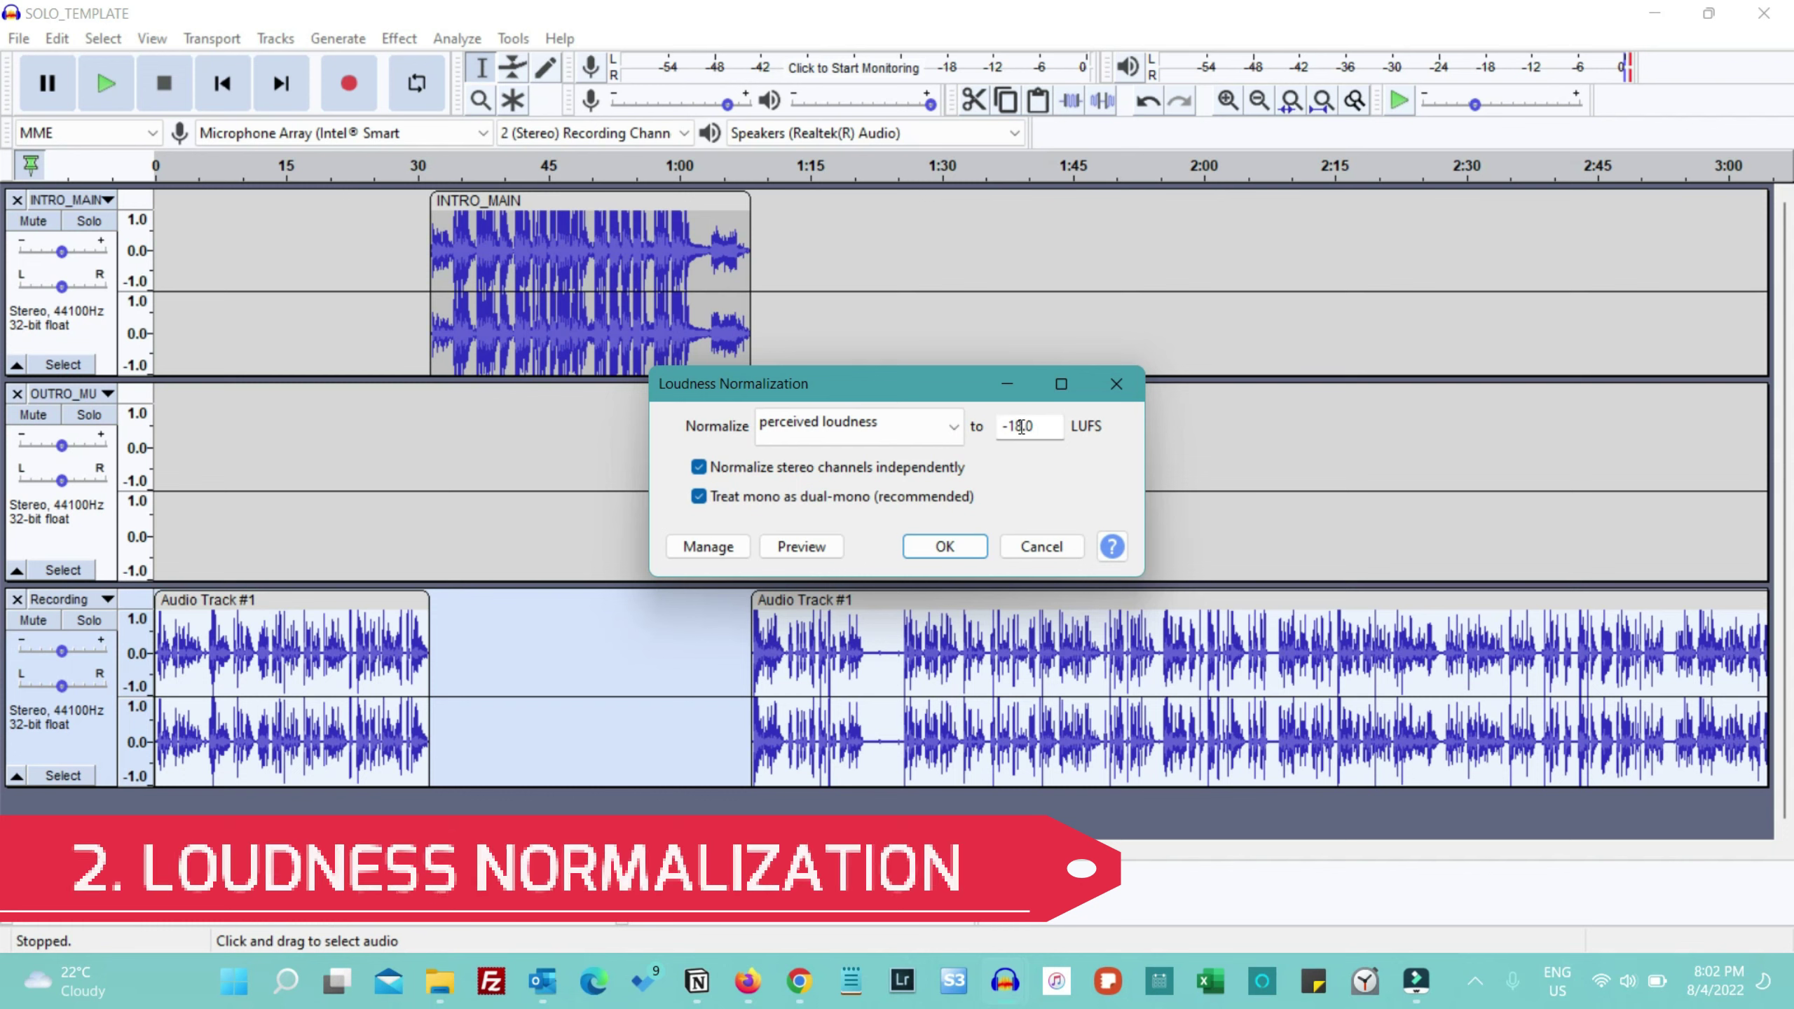
left_click(950, 547)
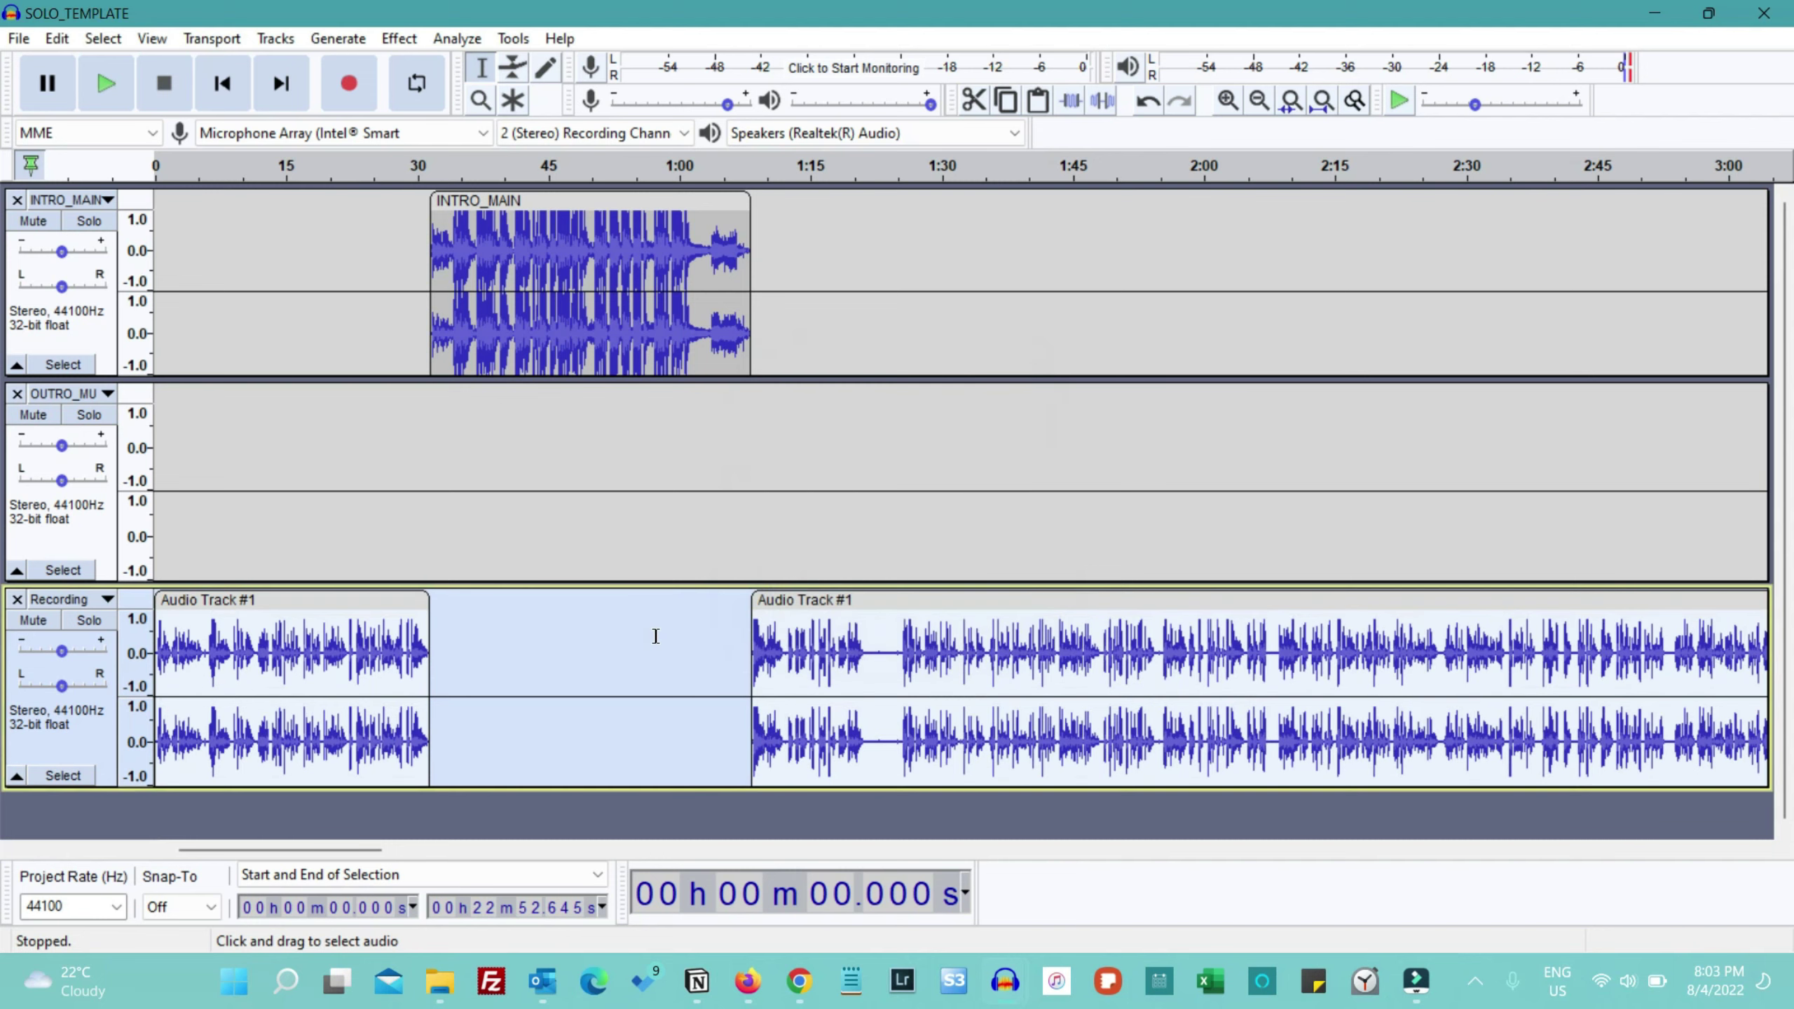
scroll(816, 666, "right", 2)
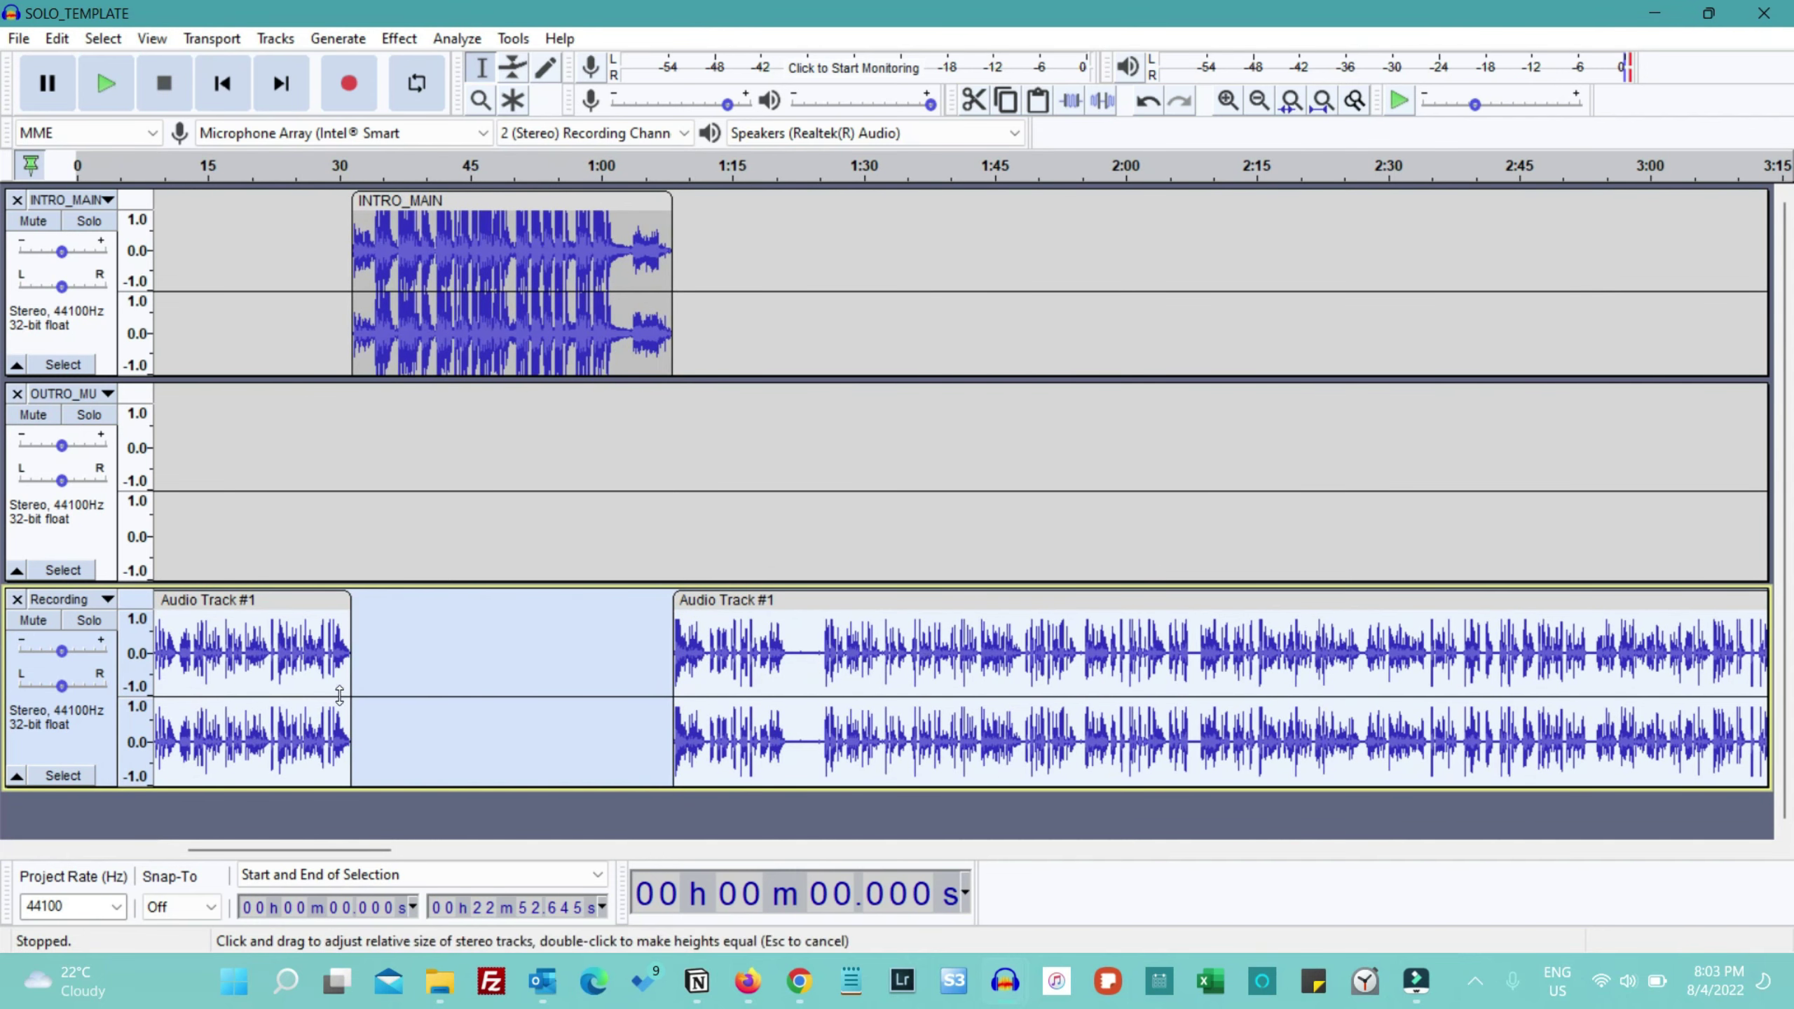
scroll(818, 668, "left", 2)
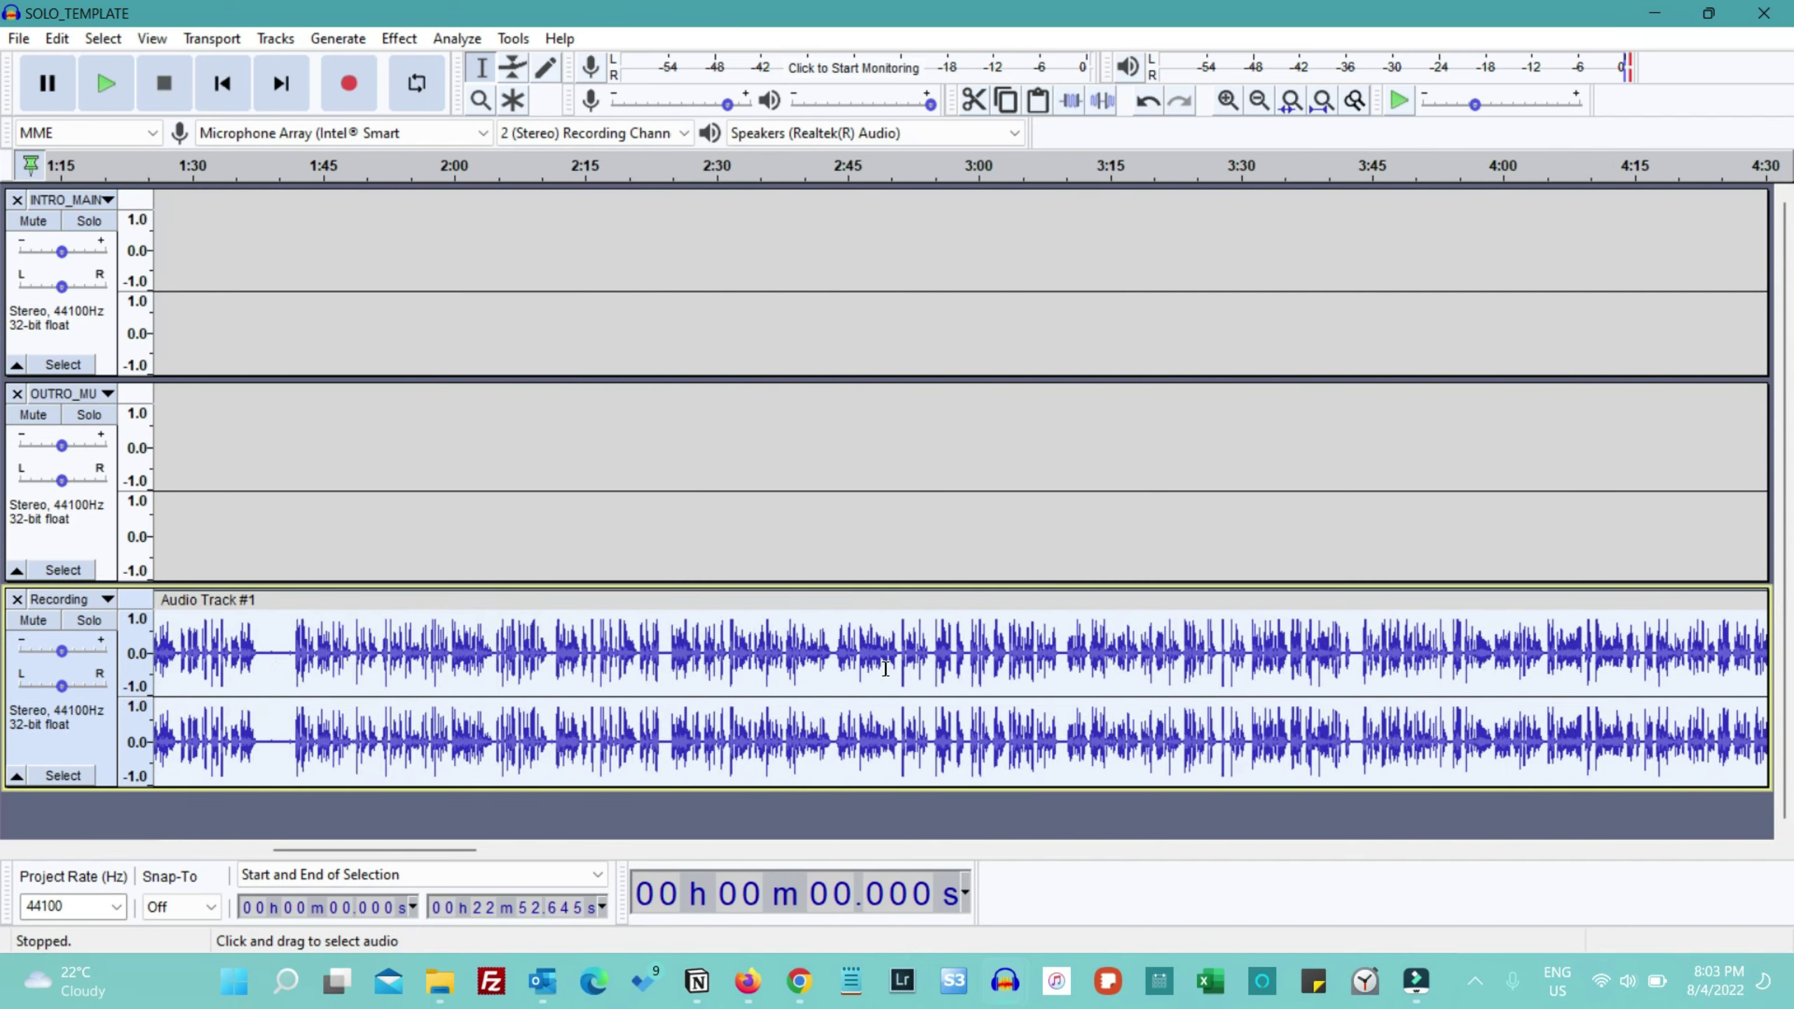
Raise the playback speed to about 1.5x and play the second Recording clip at that speed from about 1:11.
scroll(961, 686, "right", 10)
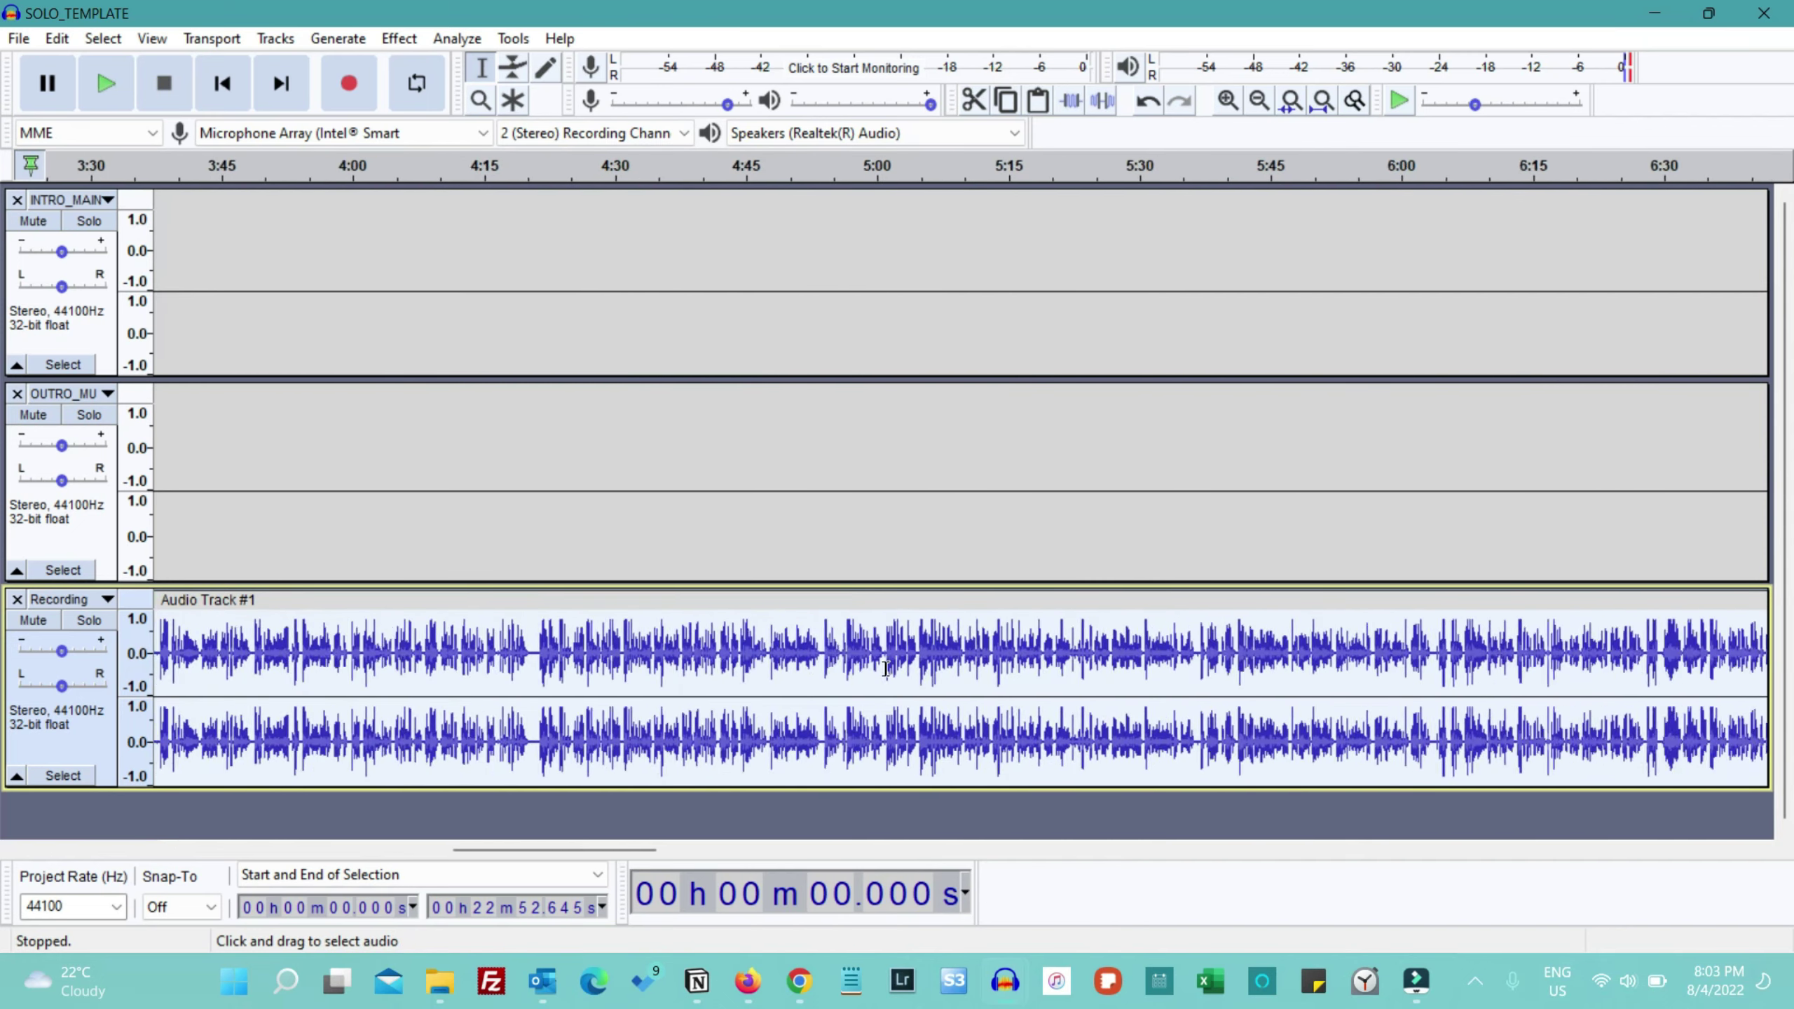
scroll(498, 683, "left", 15)
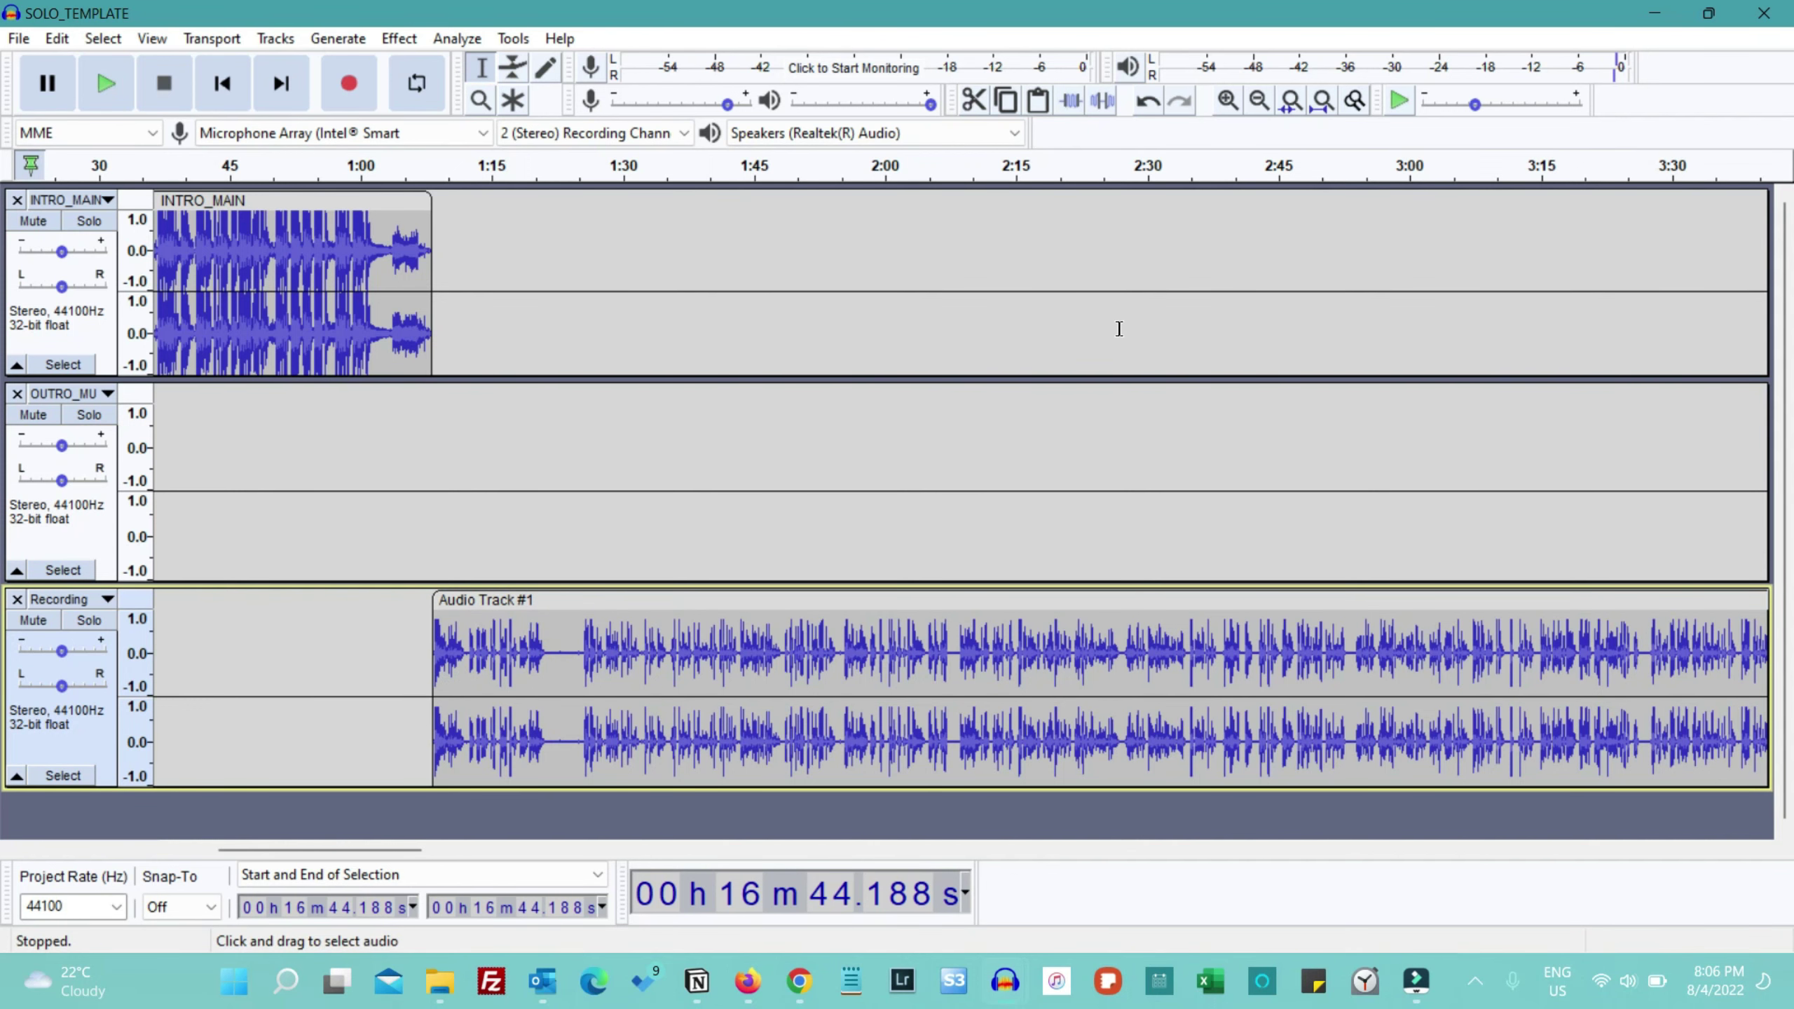
scroll(1118, 328, "right", 1)
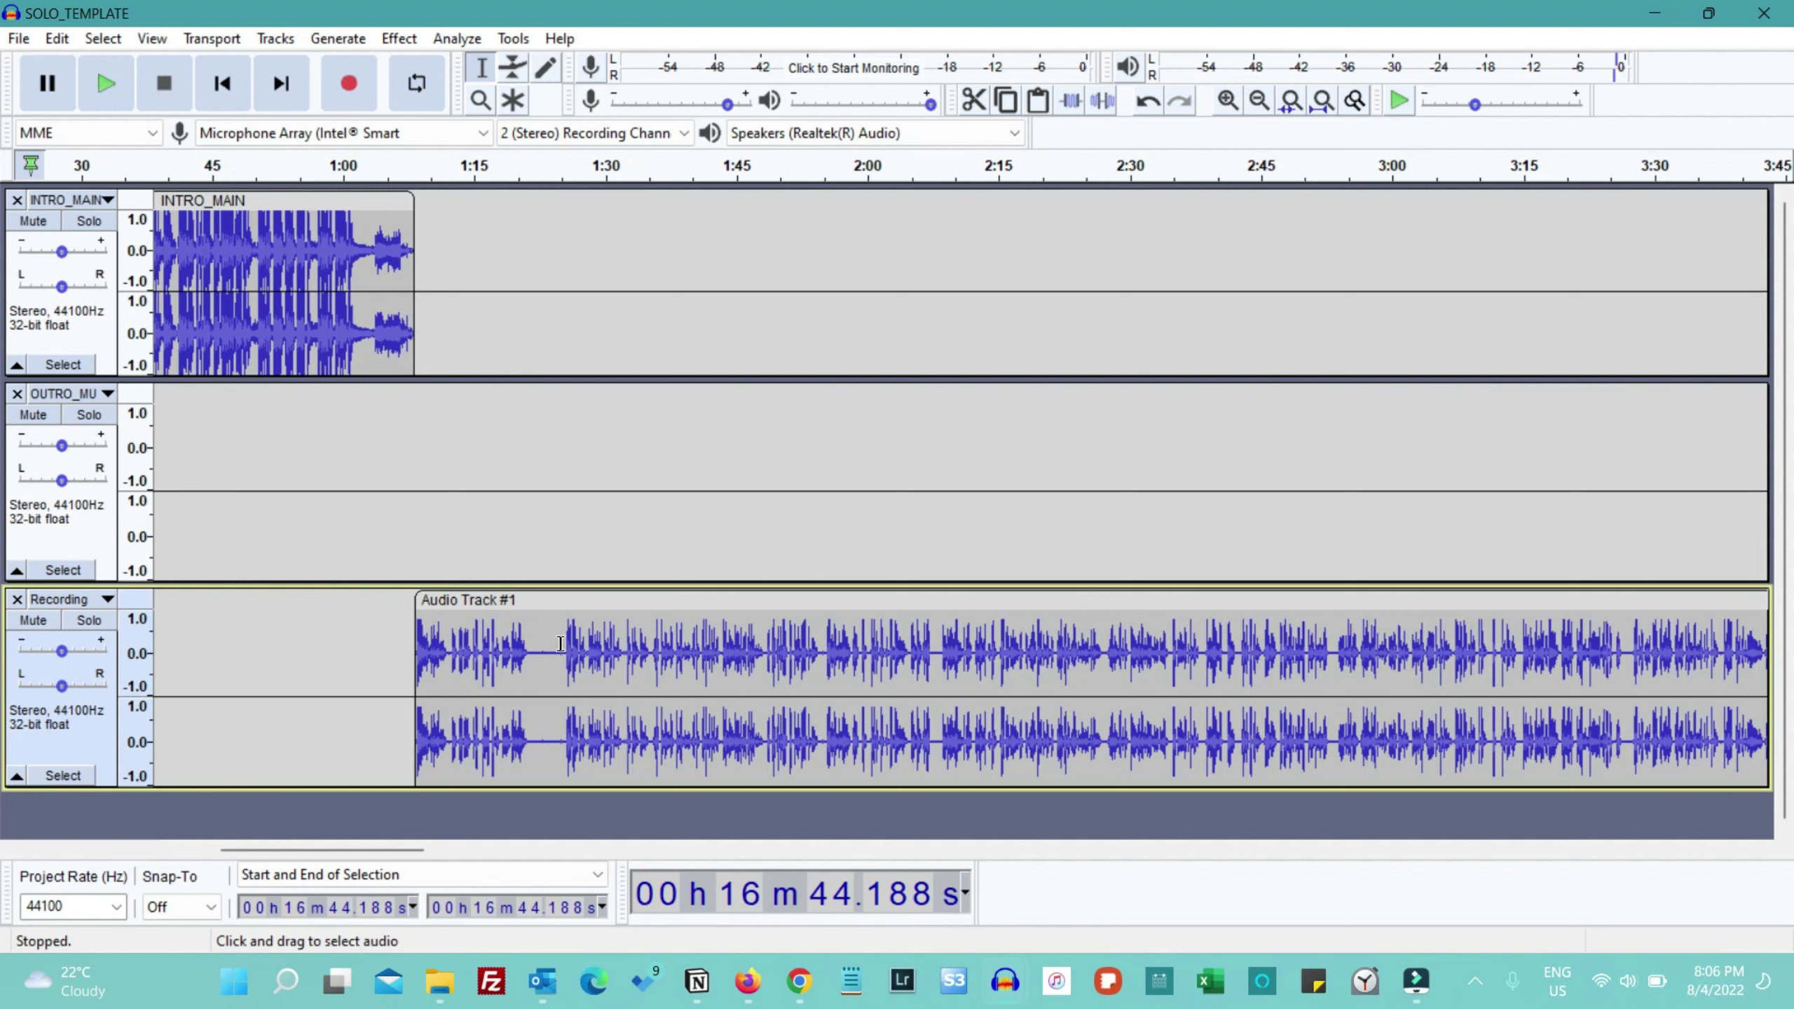
key("XF86AudioLowerVolume")
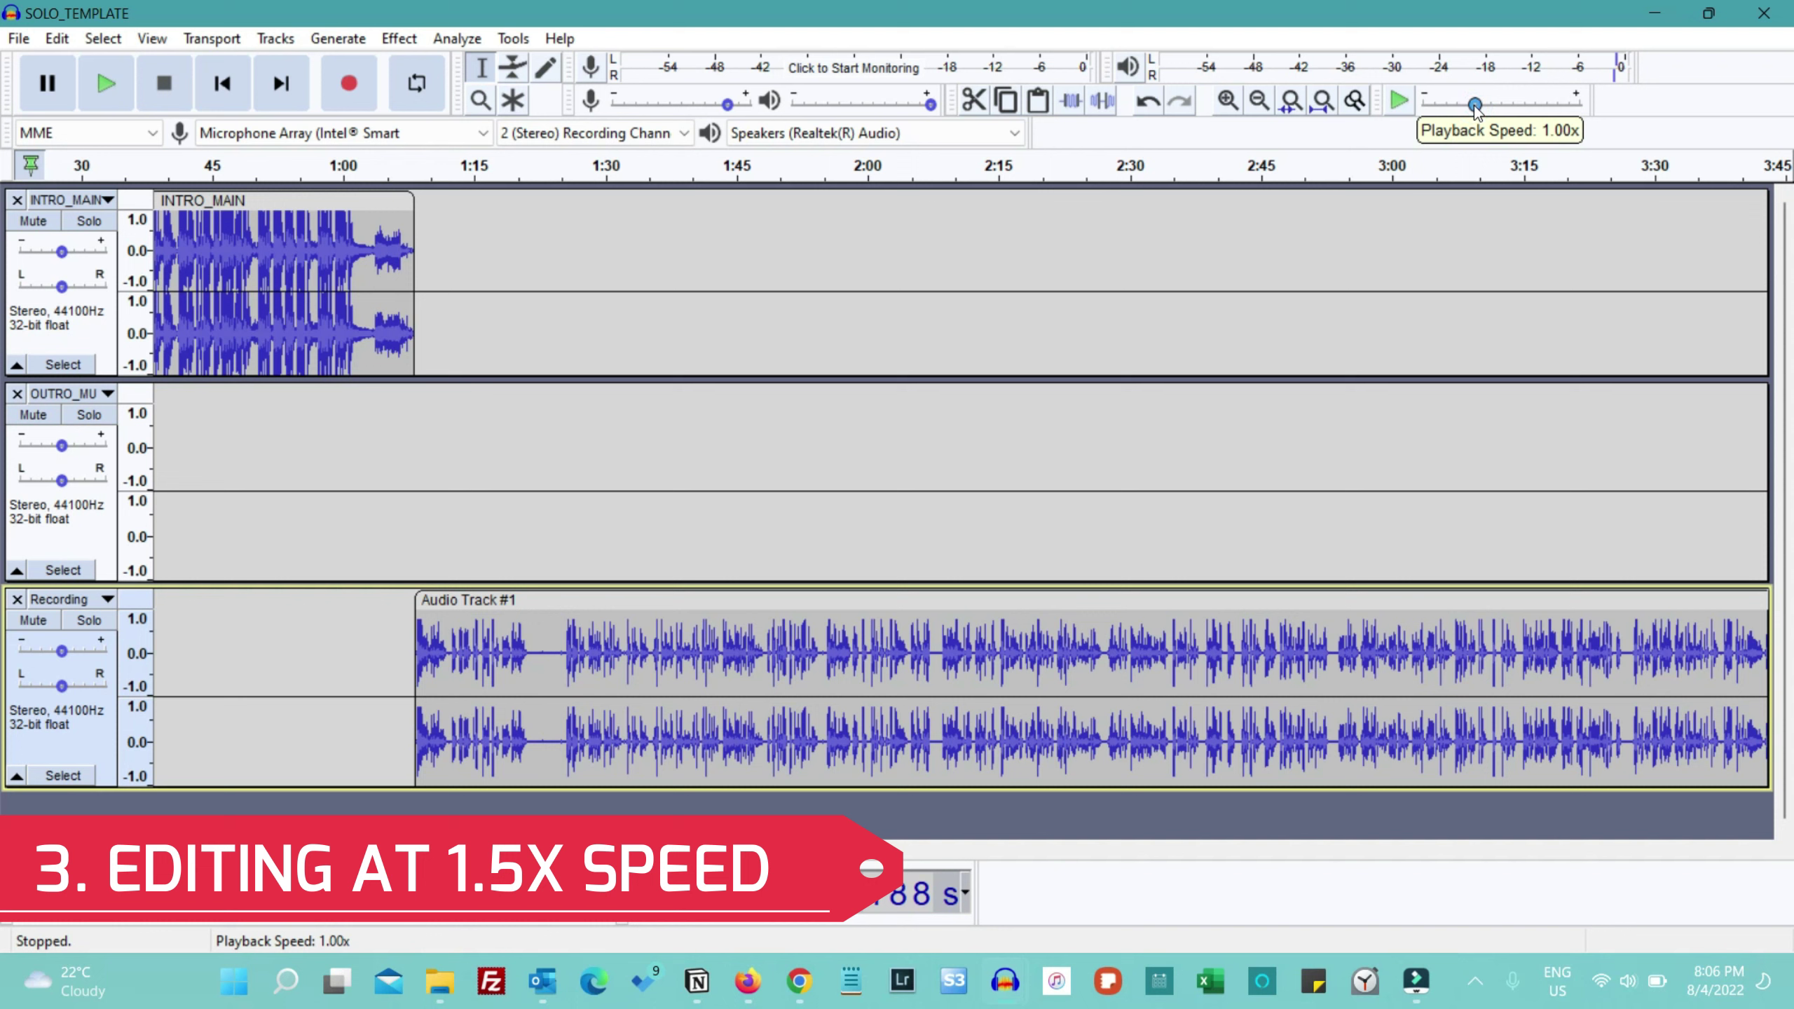
left_click_drag(1476, 106, 1503, 110)
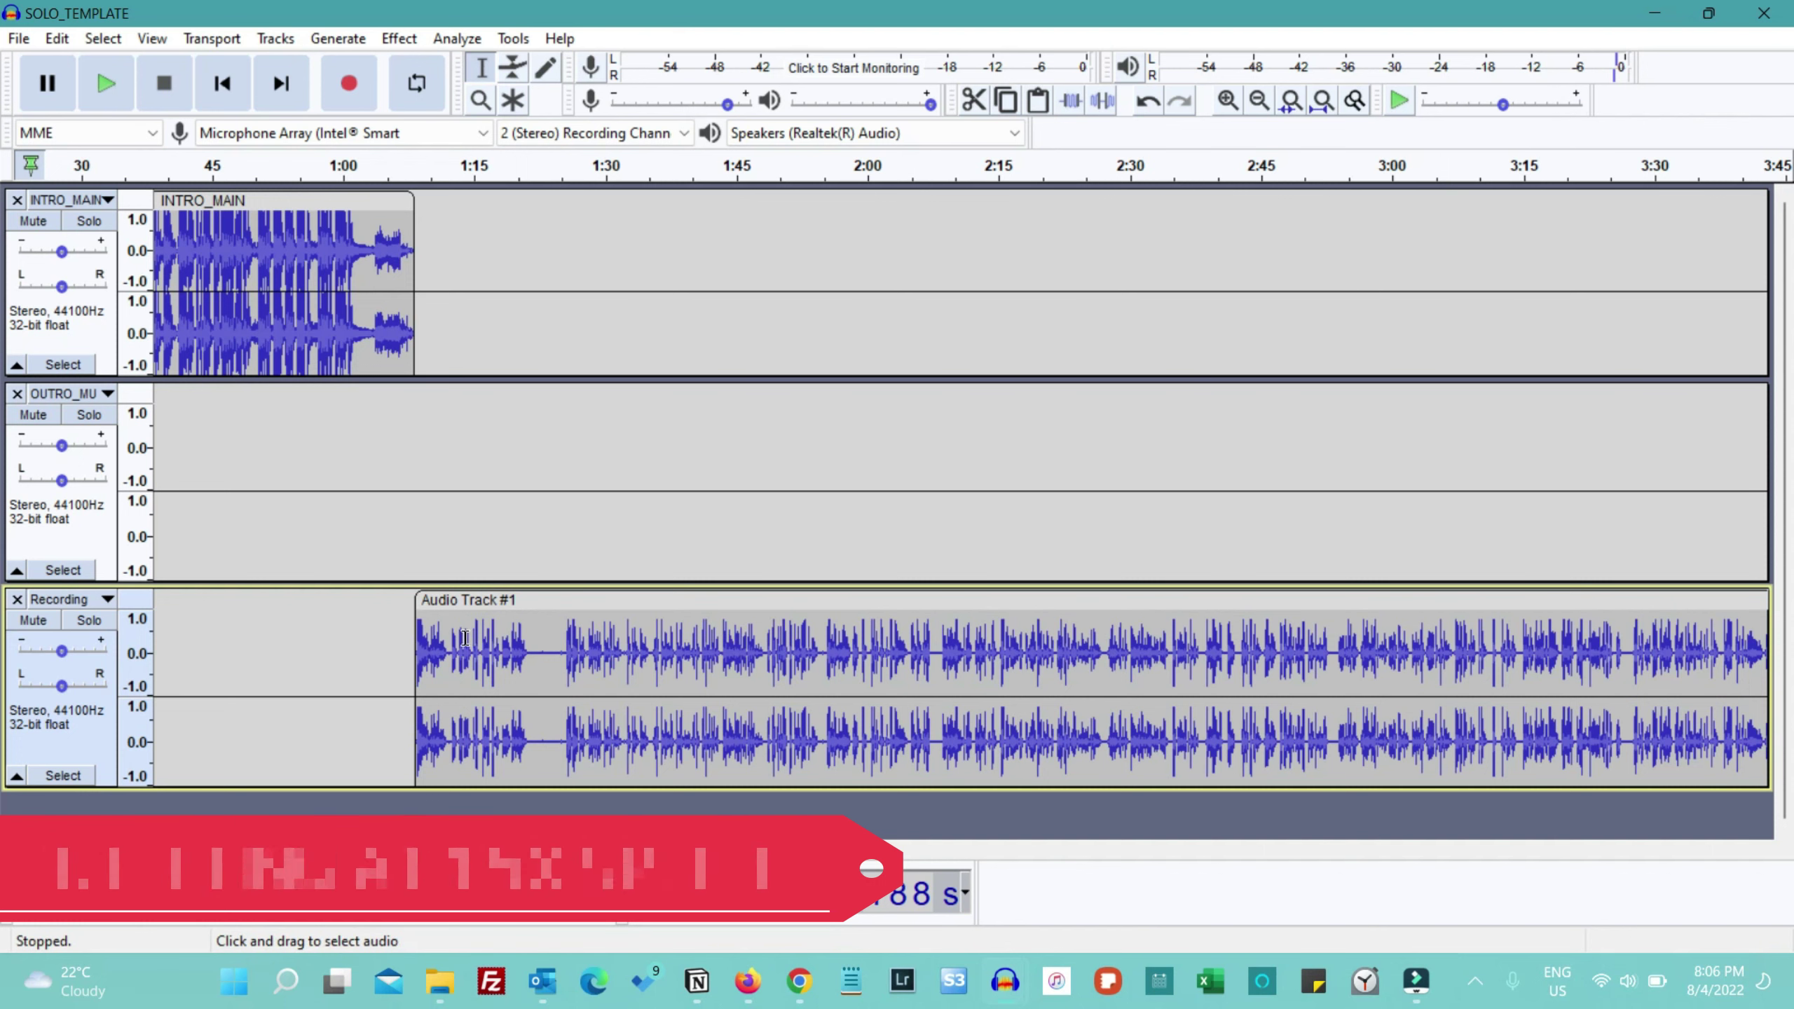
left_click(438, 627)
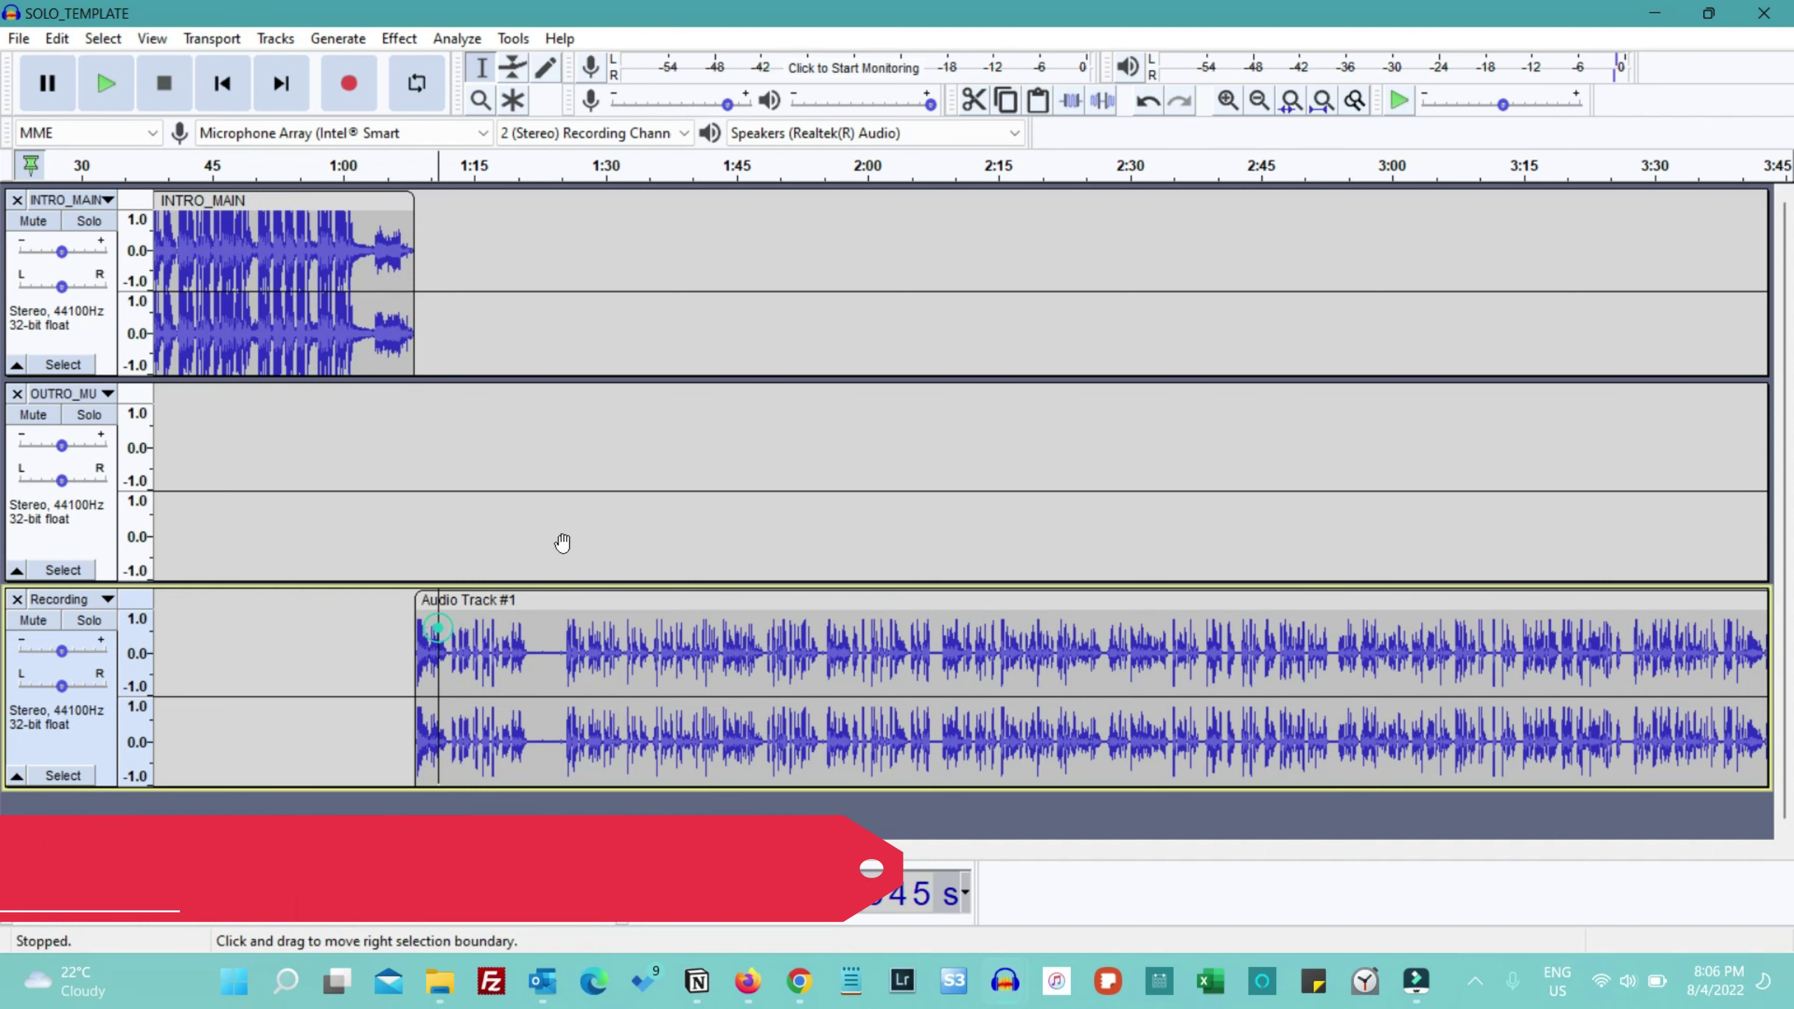
left_click(1394, 101)
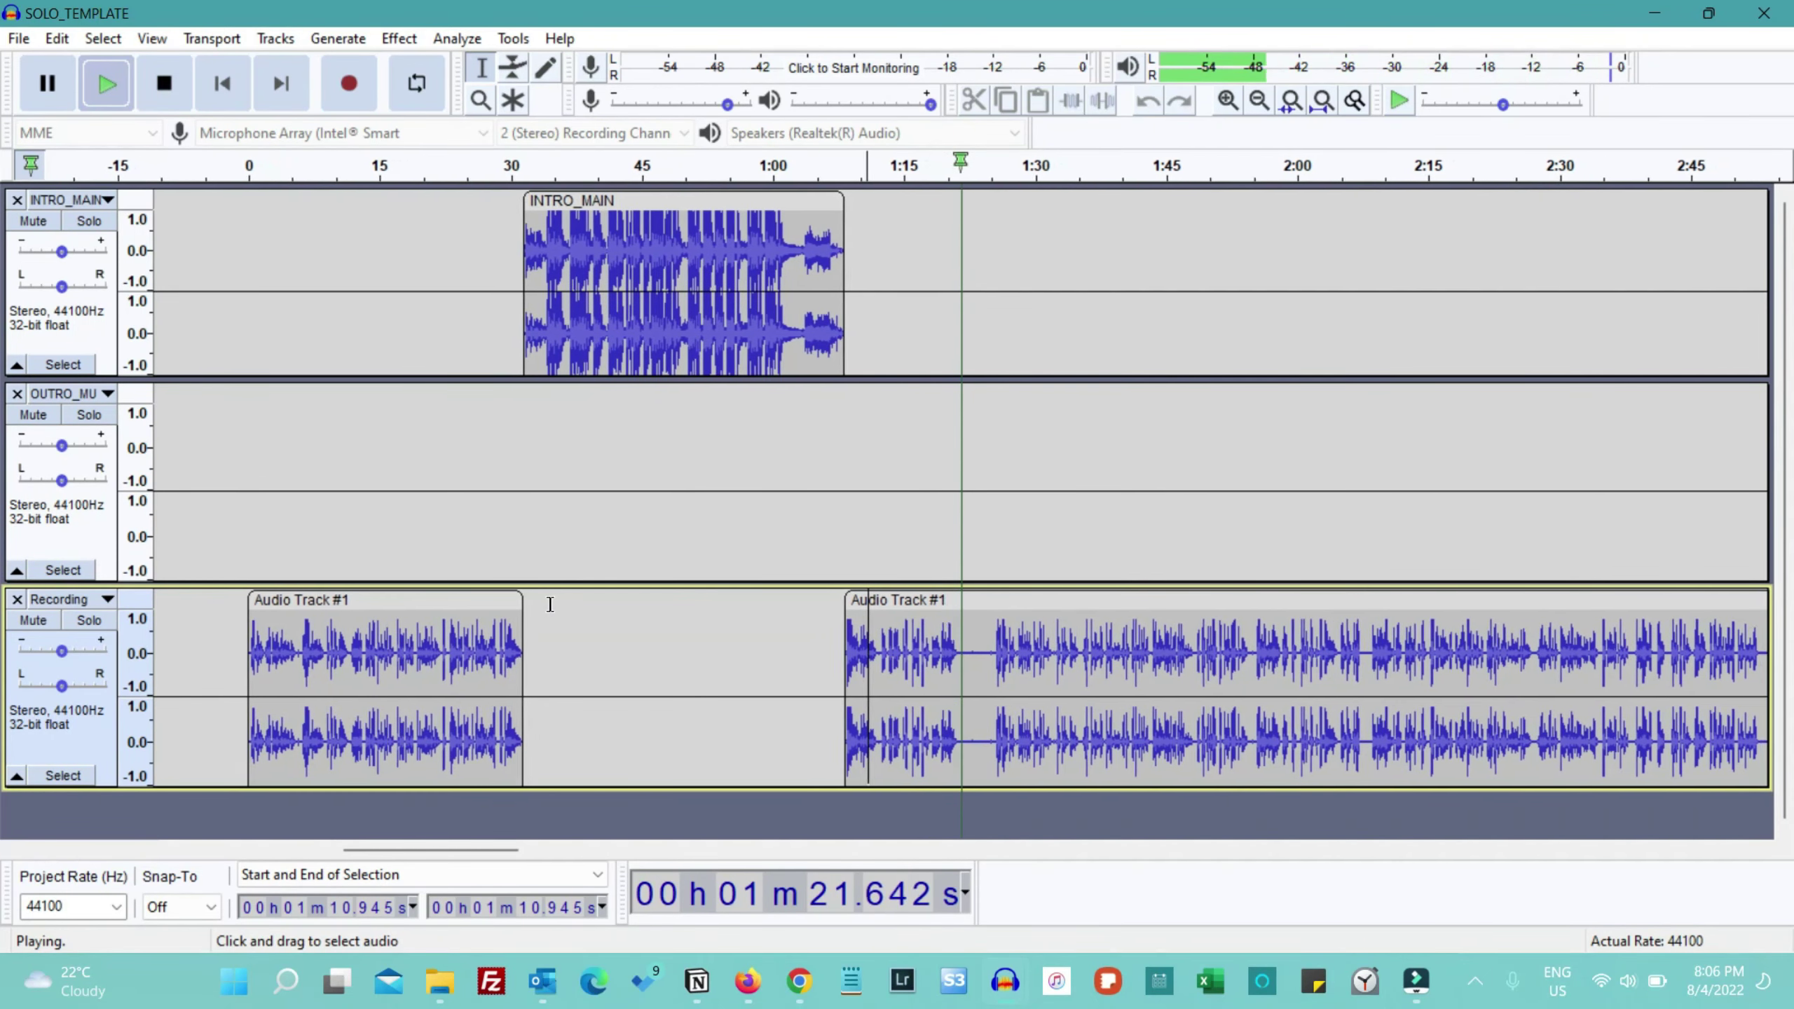
key("space")
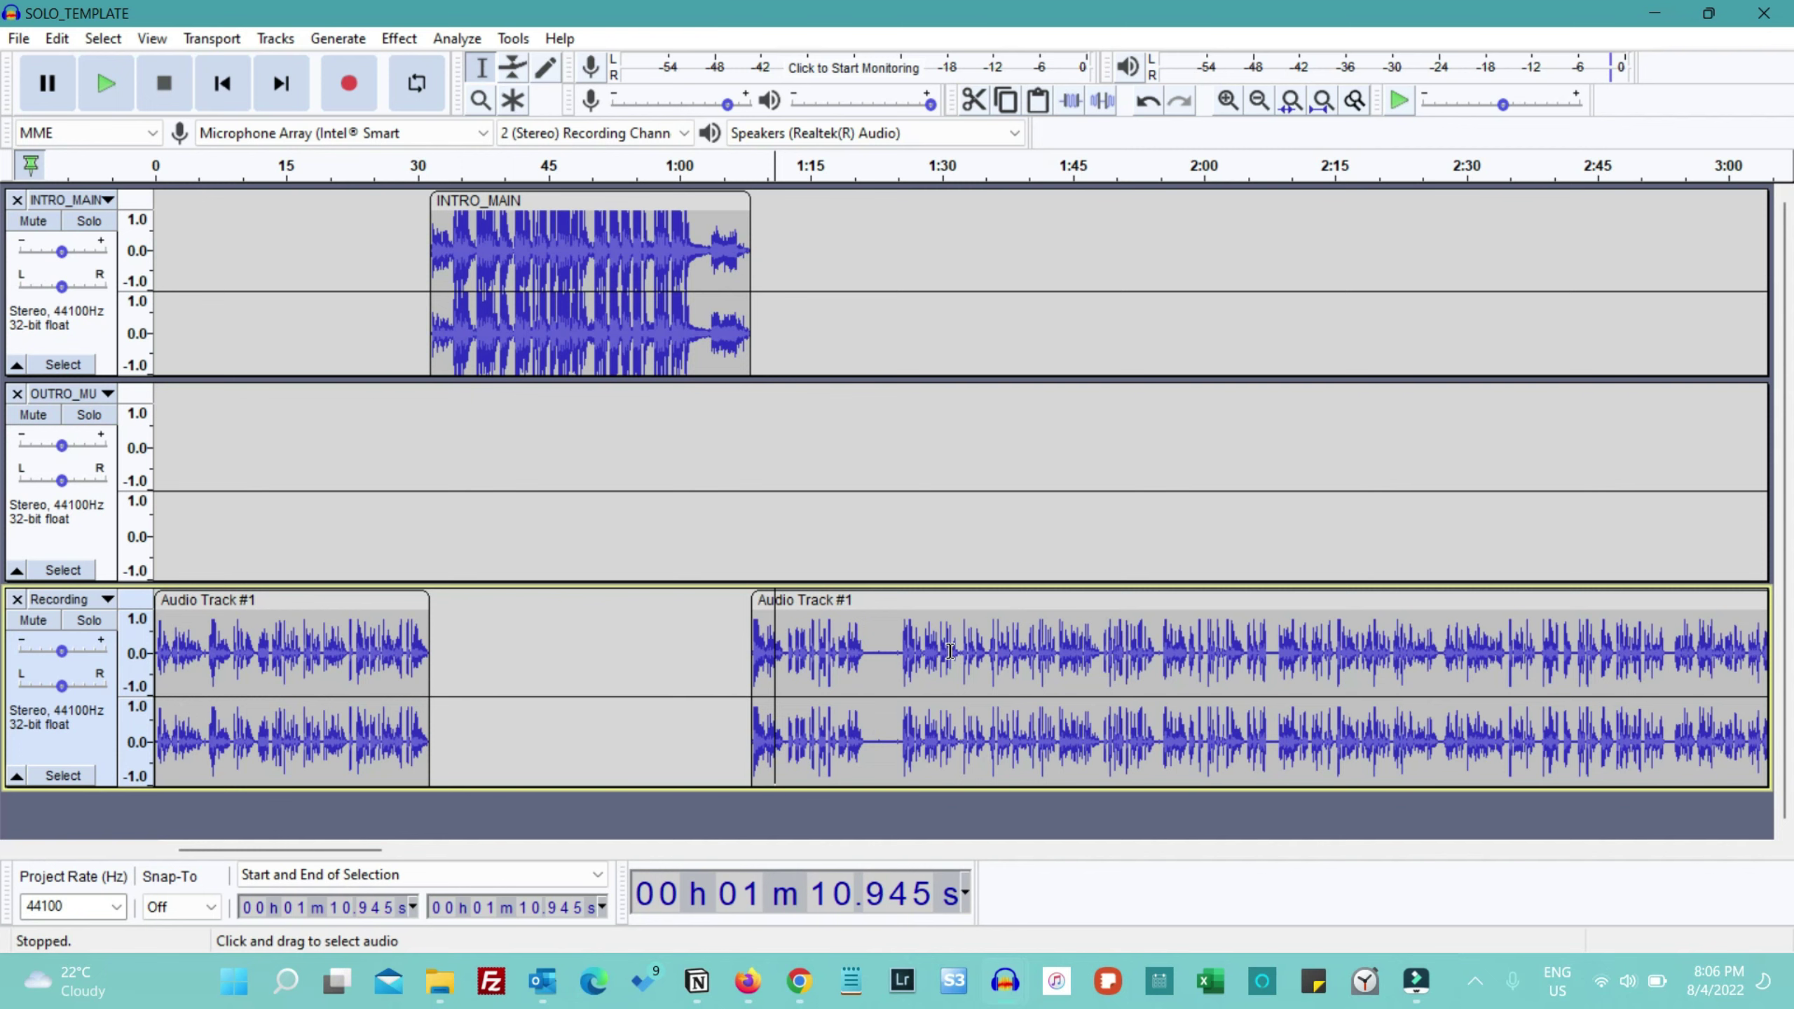
Play the start of the OUTRO_MUSIC clip together with the speech from about 21:29 to check their balance.
scroll(950, 651, "right", 2)
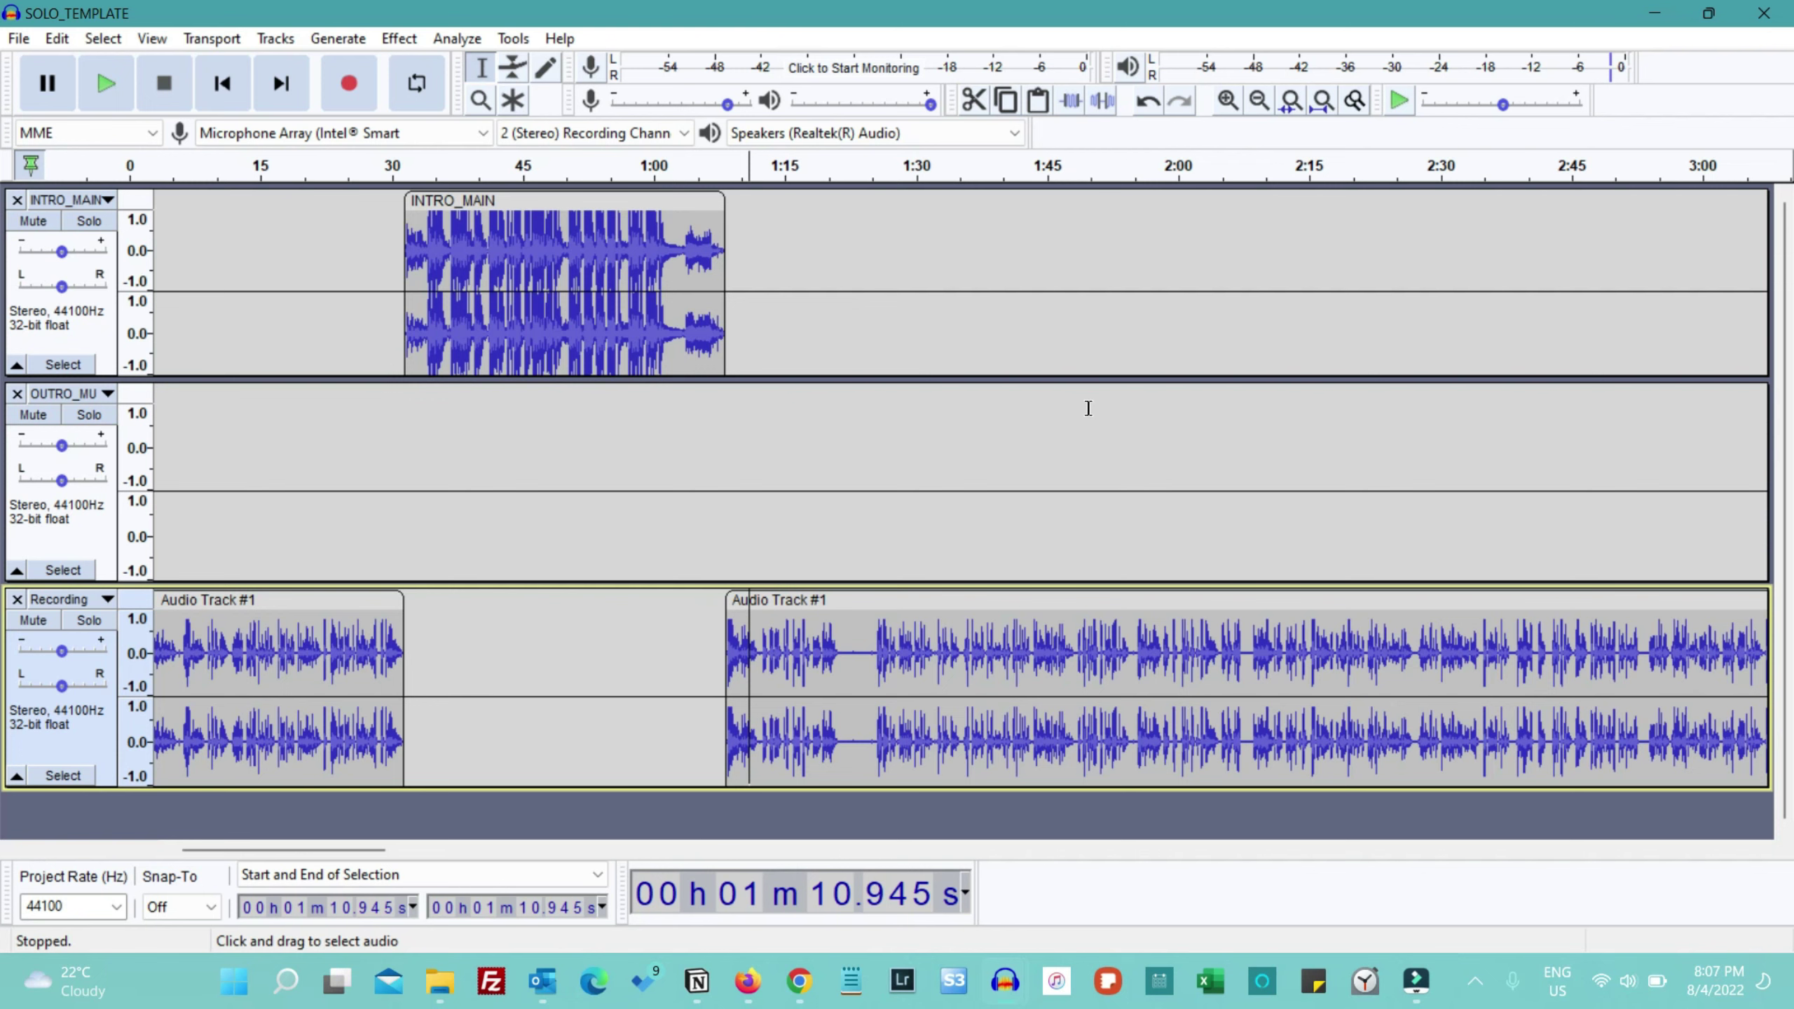
key("End")
double_click(577, 465)
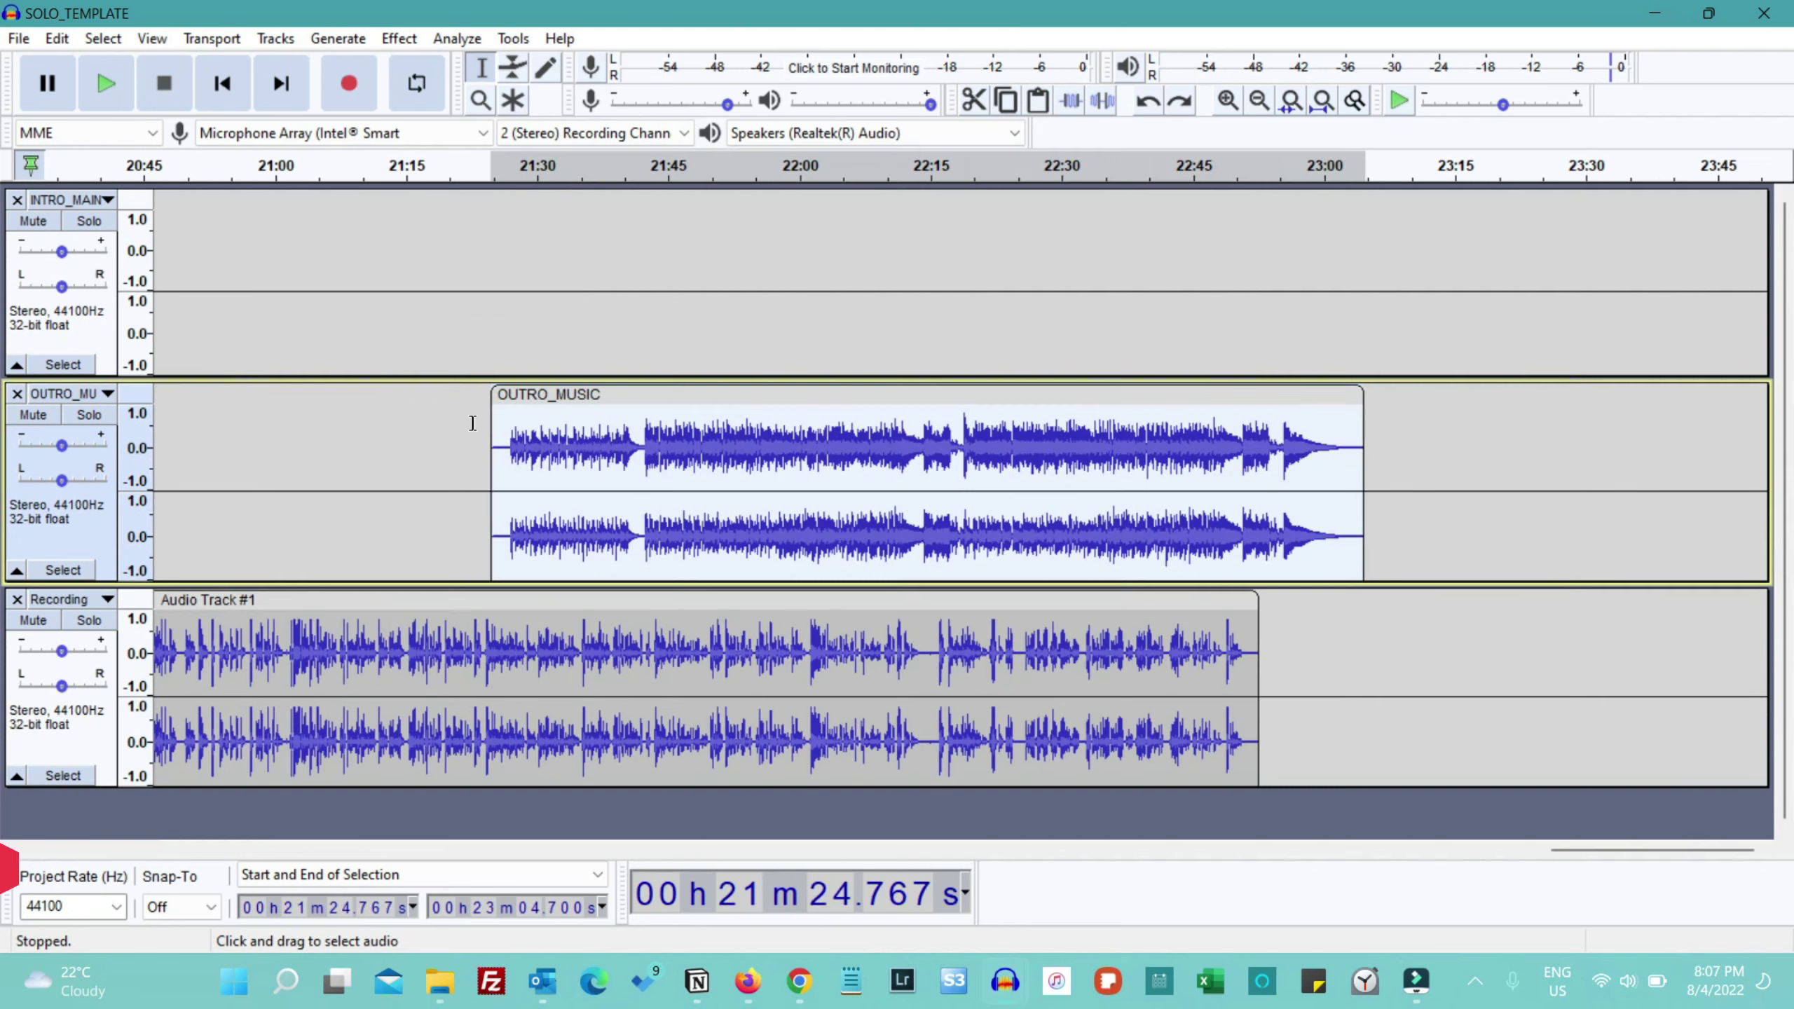
left_click(524, 445)
key("space")
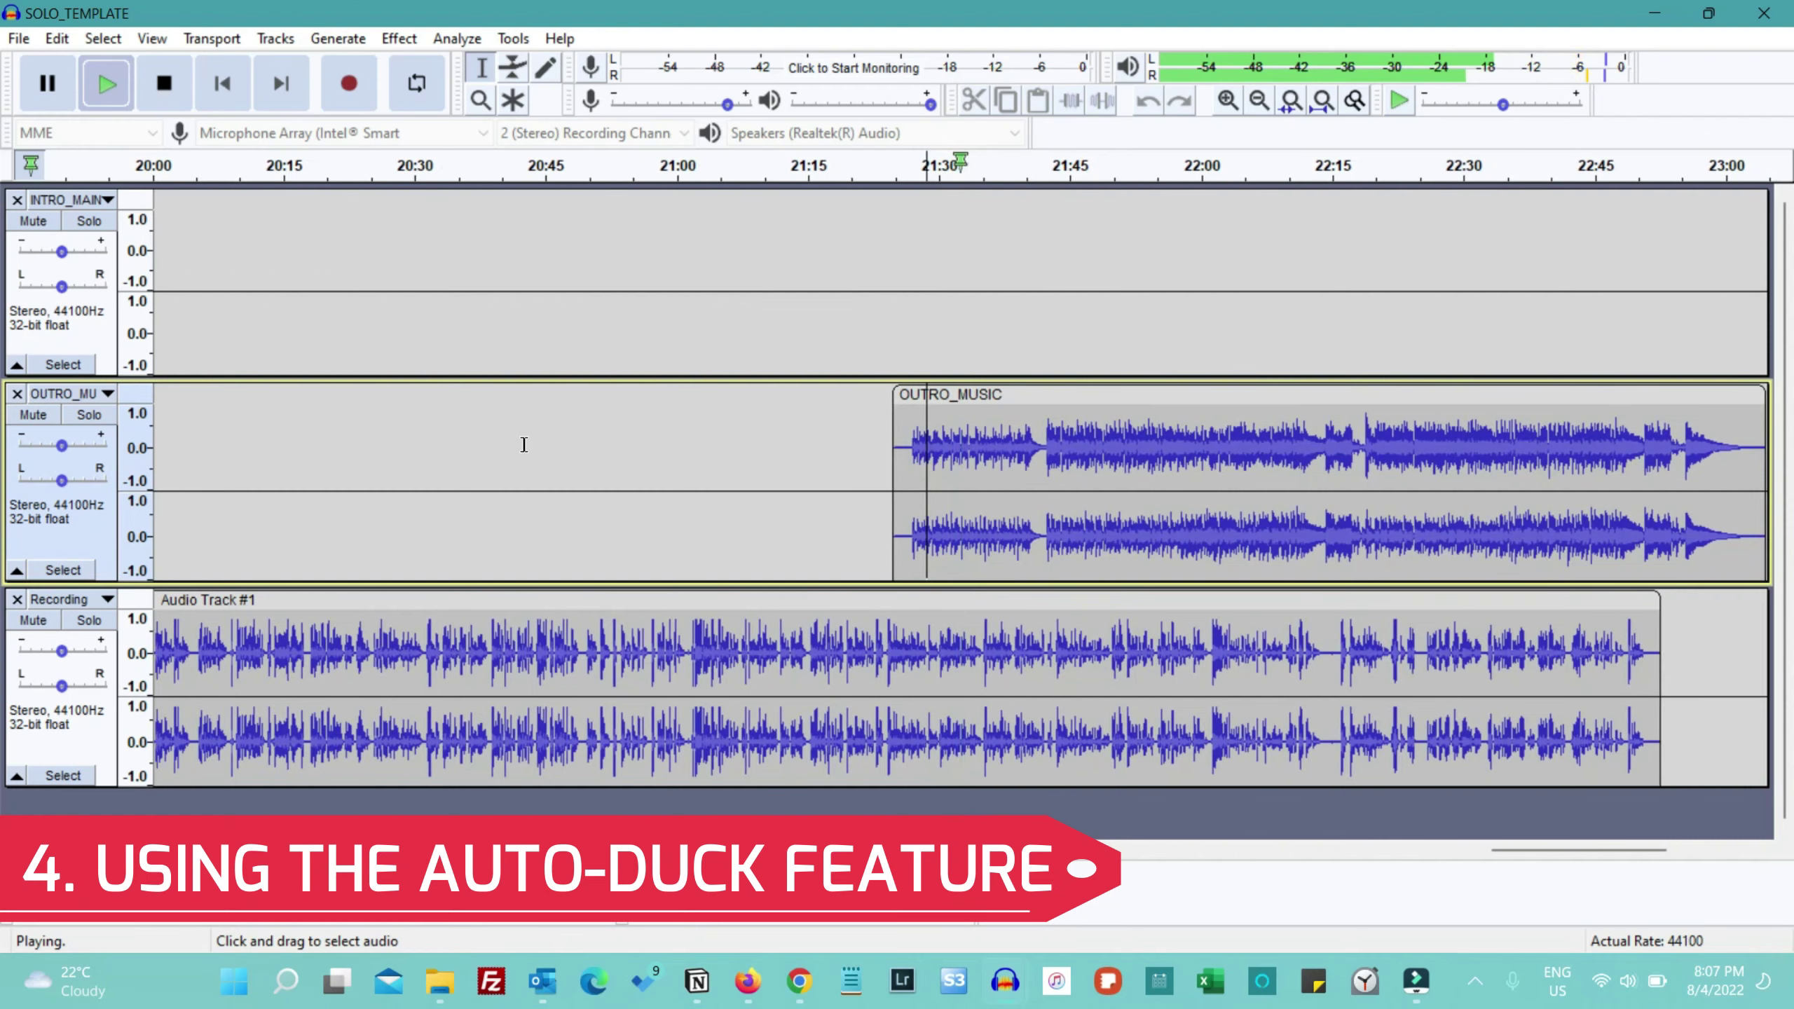
key("space")
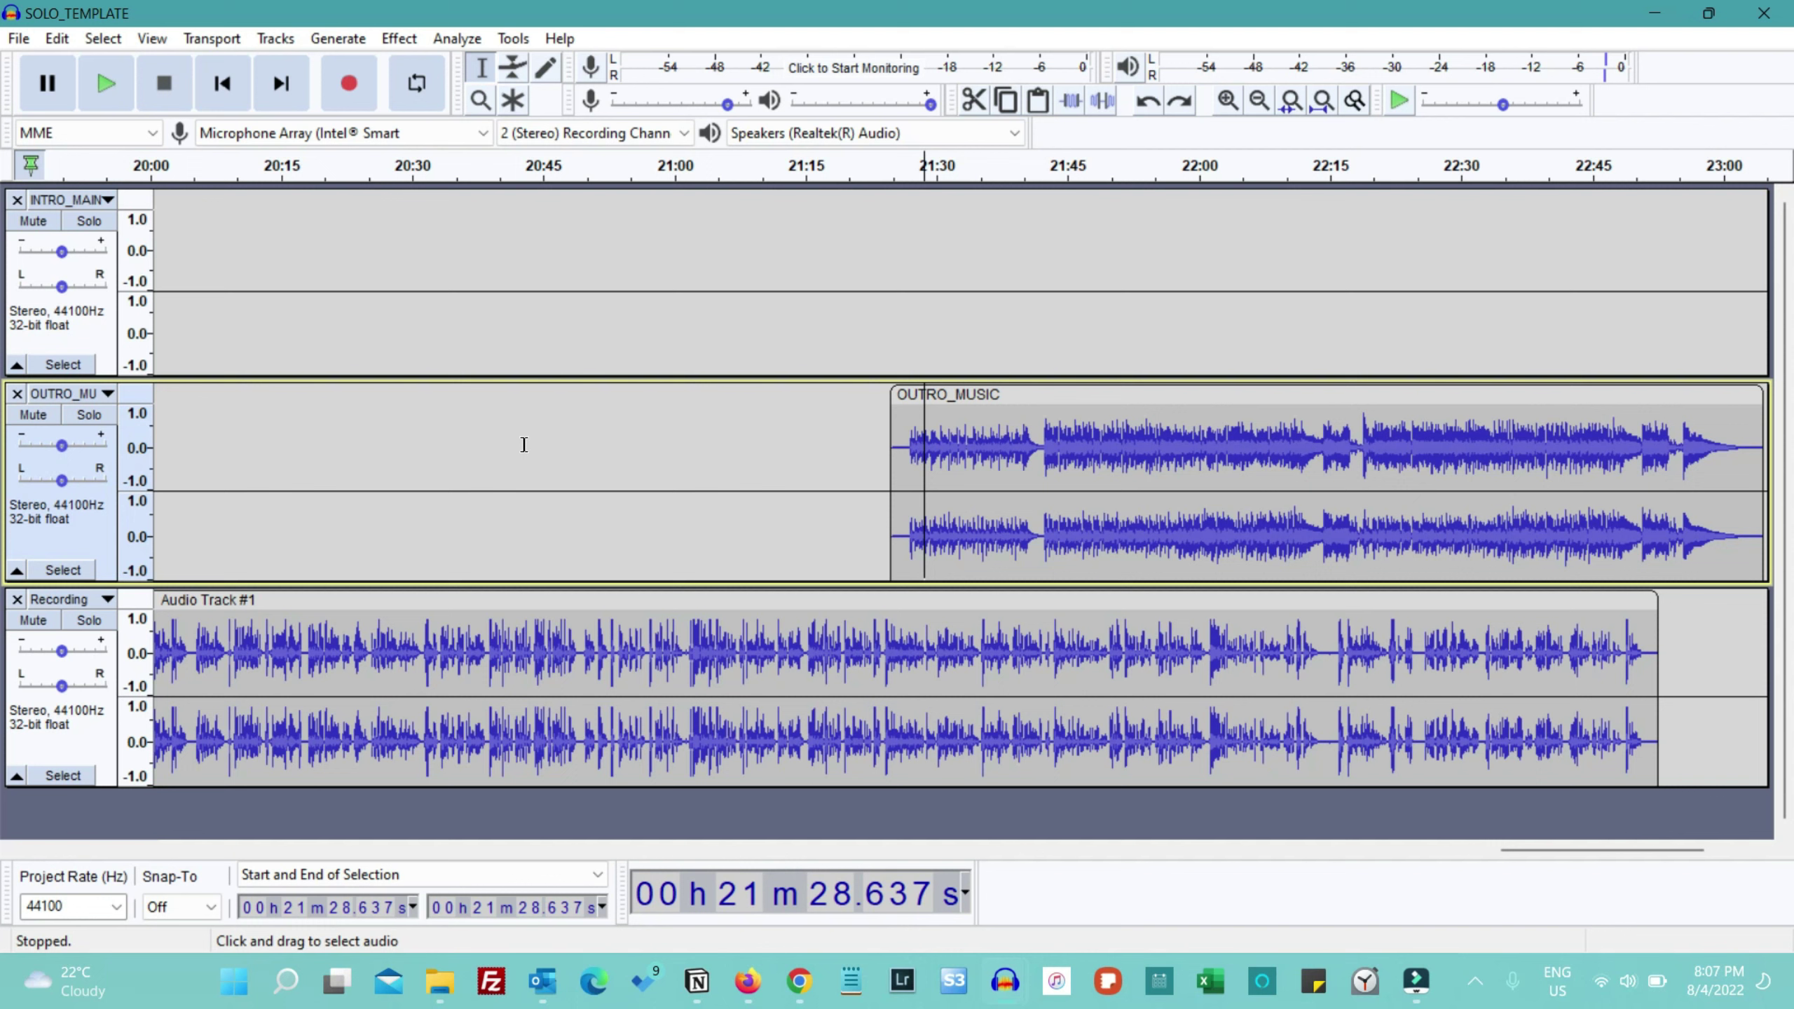
Apply Auto Duck to the OUTRO_MUSIC clip with a -11 dB duck amount, 1-second maximum pause, 0.5-second outer fades and -30 dB threshold.
left_click(85, 507)
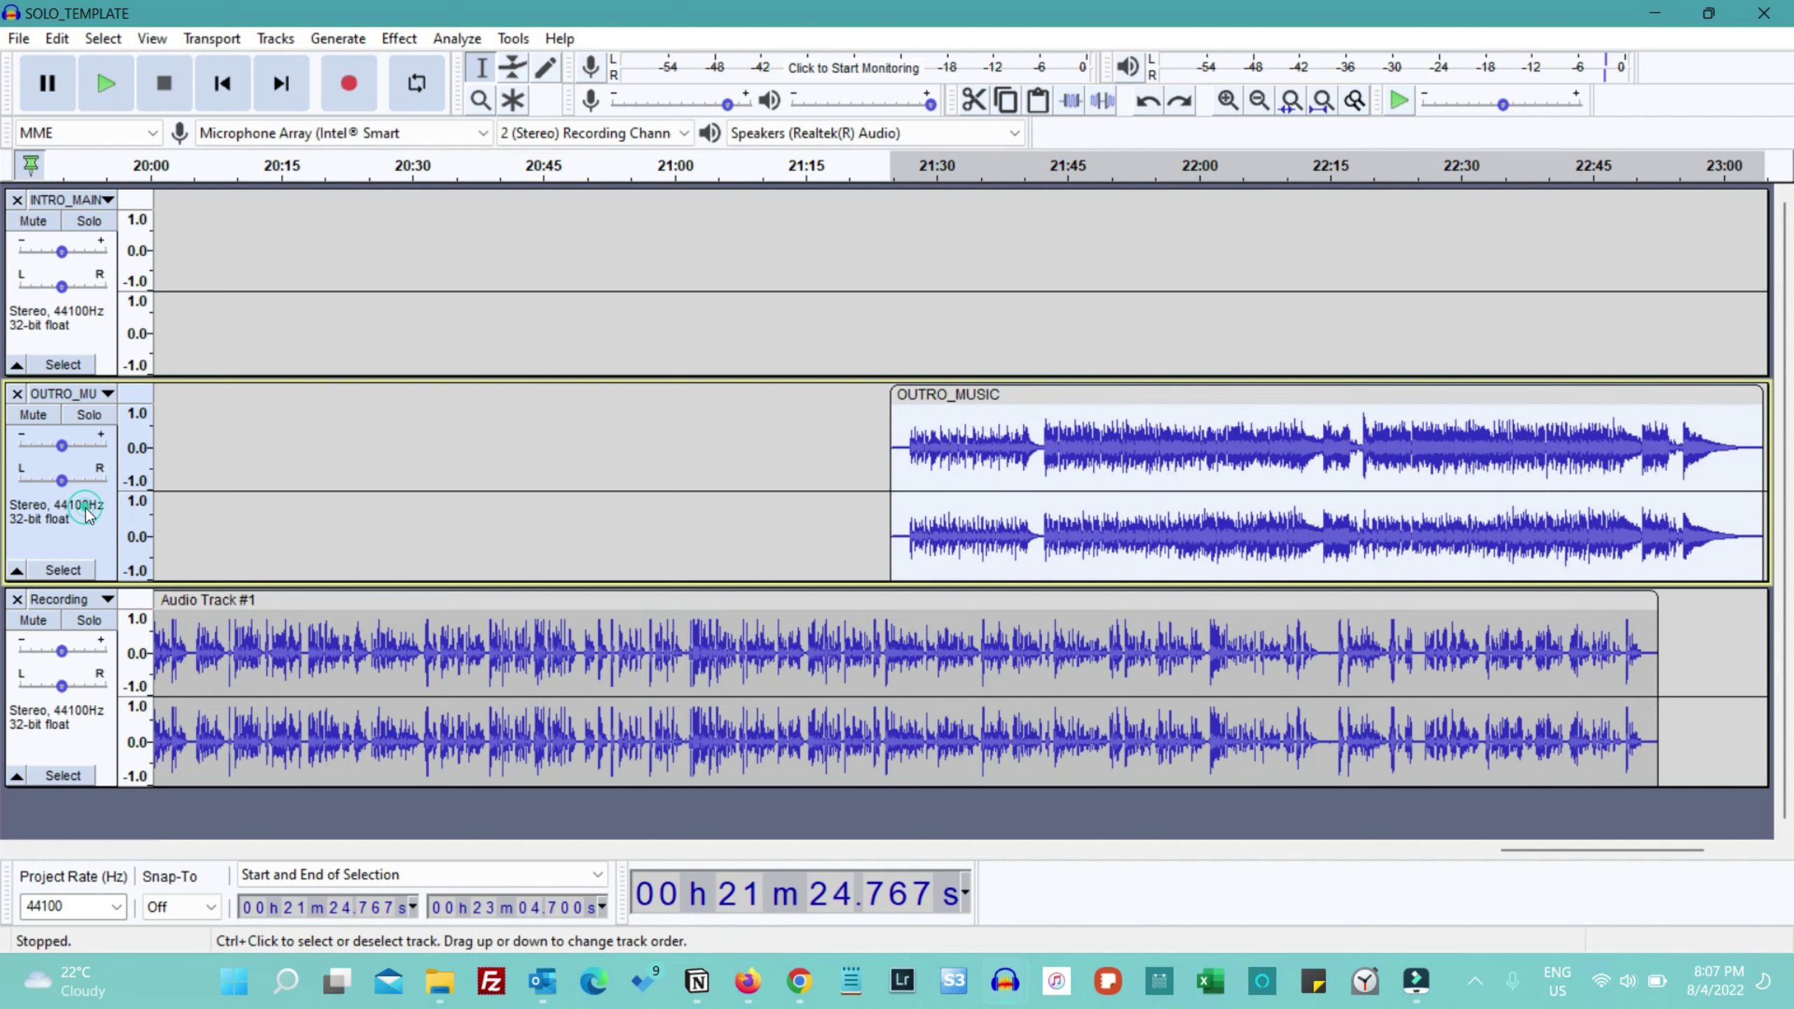
left_click(401, 38)
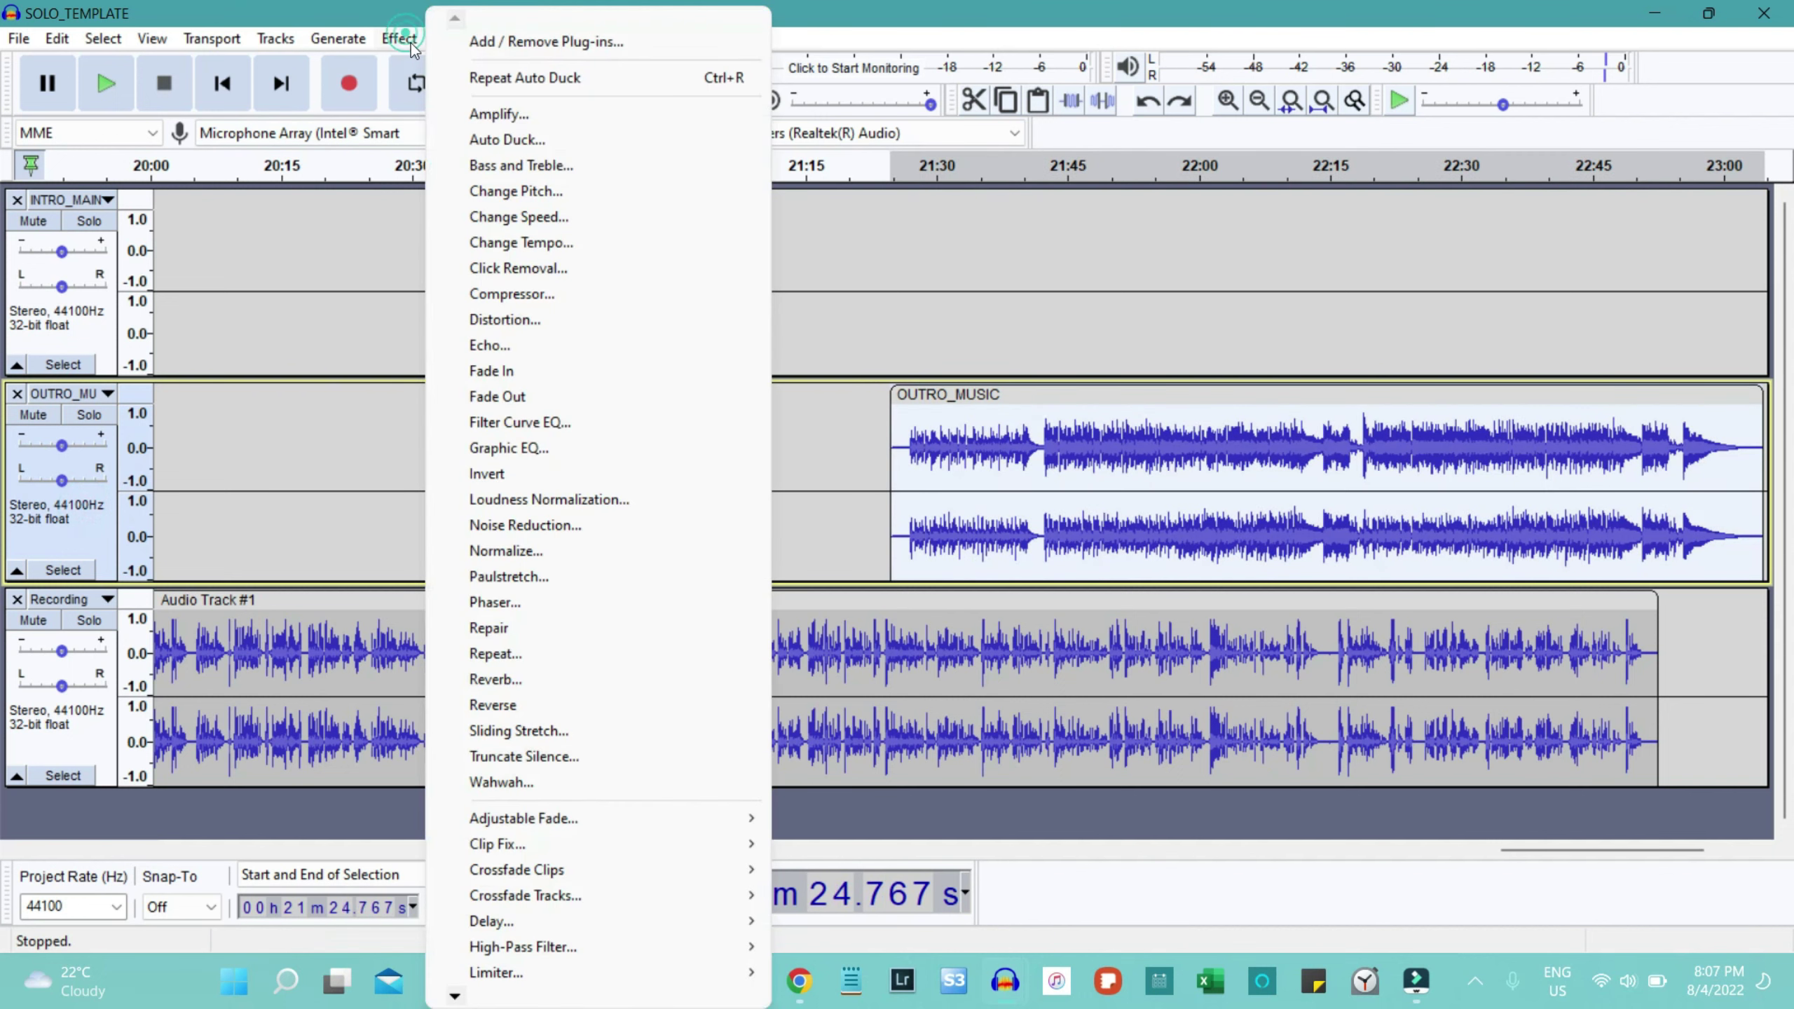
left_click(558, 140)
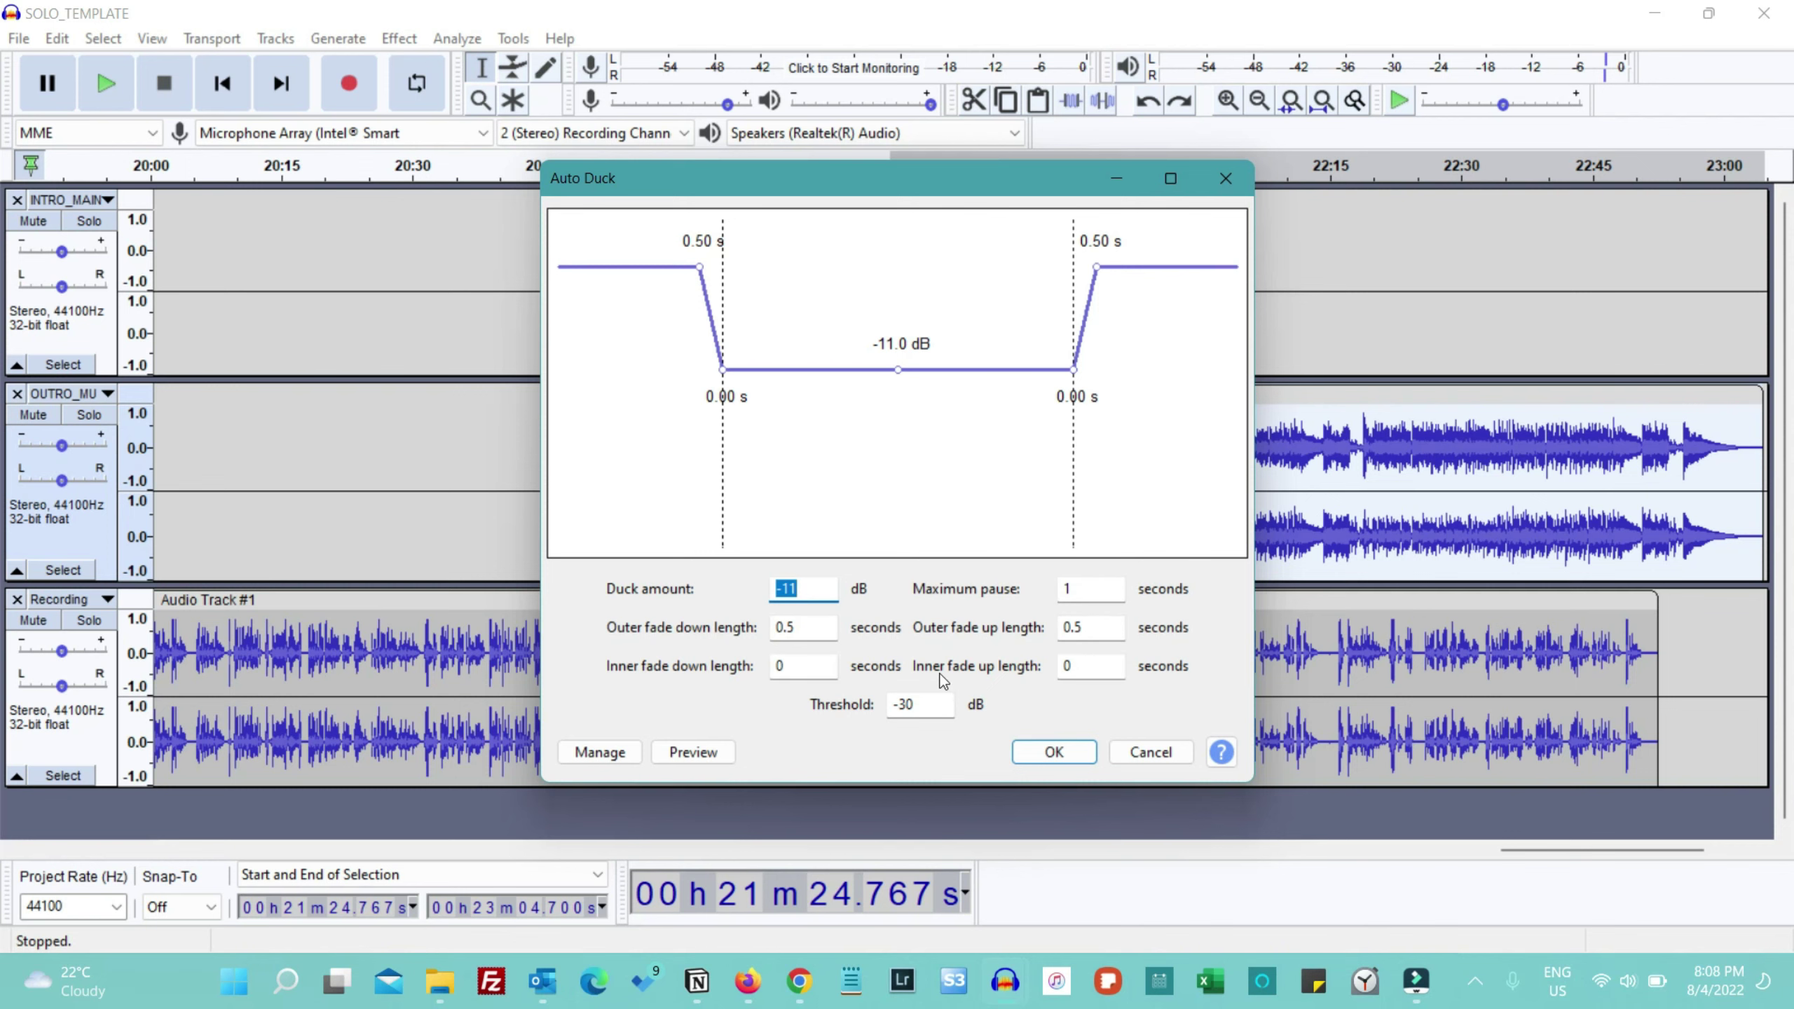
left_click(1053, 752)
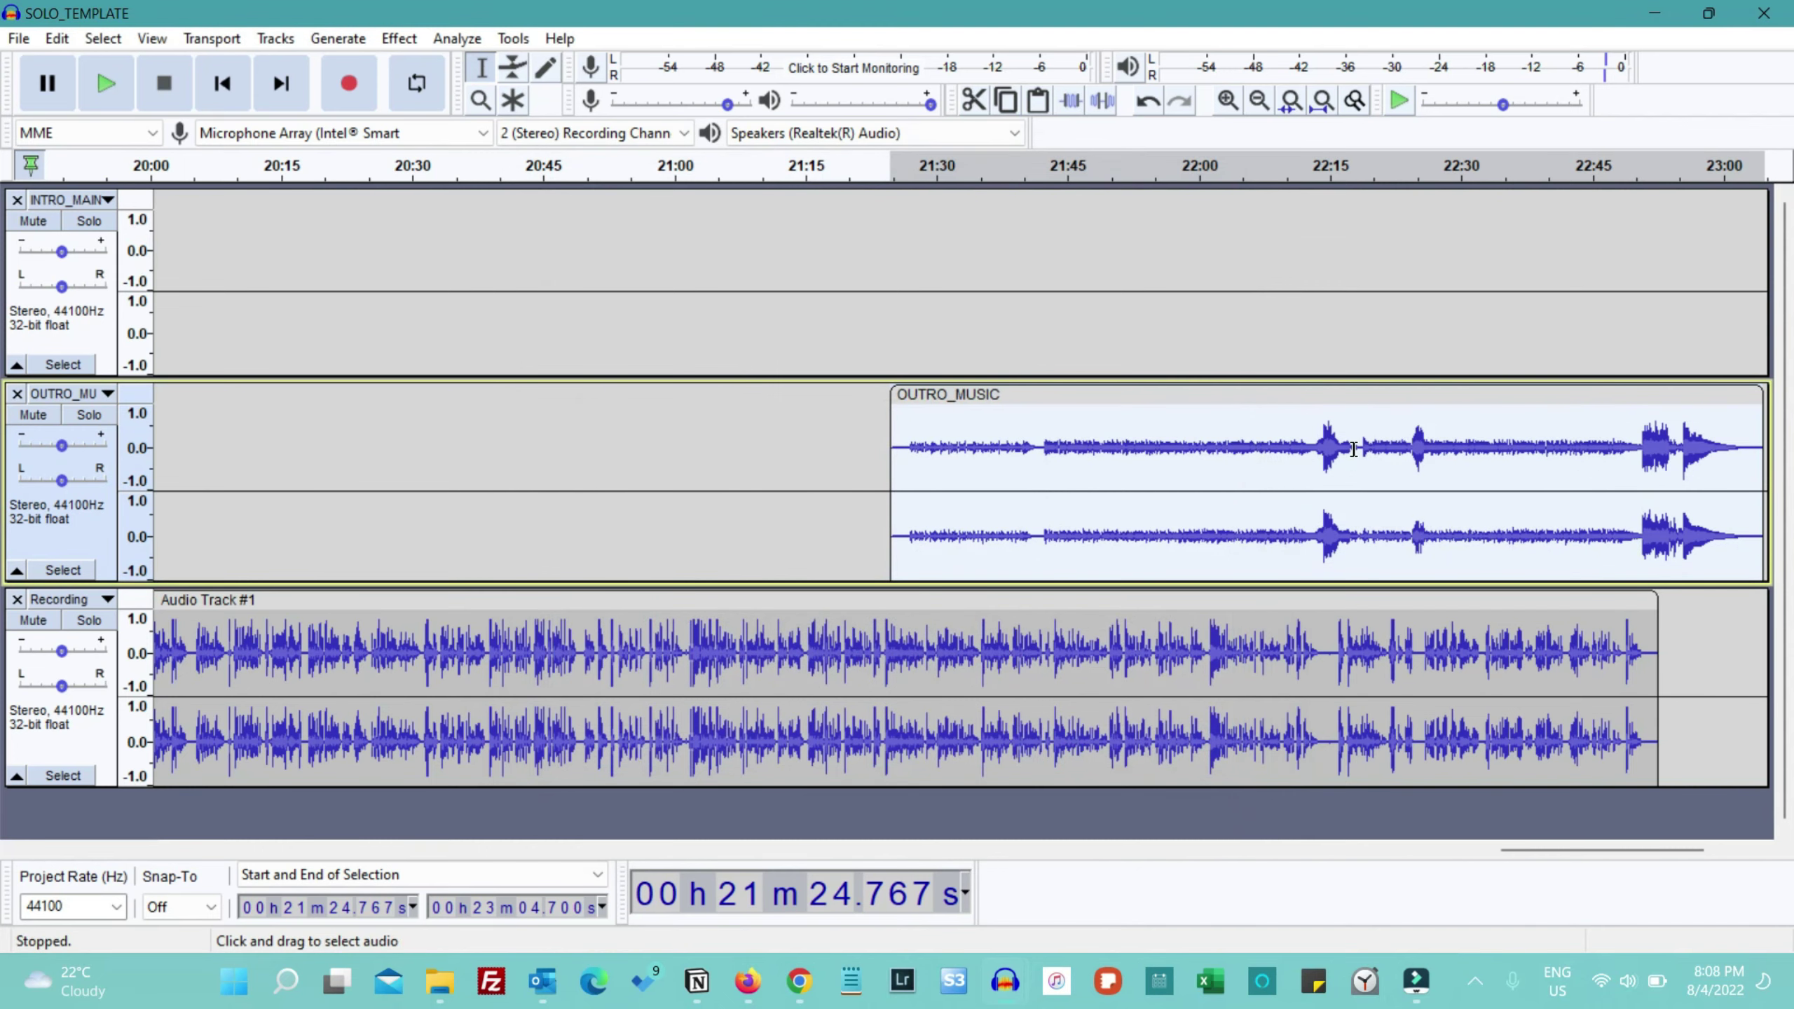
Play the ducked outro music with the speech from about 21:29, and again from the pause in speech at about 22:12.
scroll(1354, 449, "right", 3)
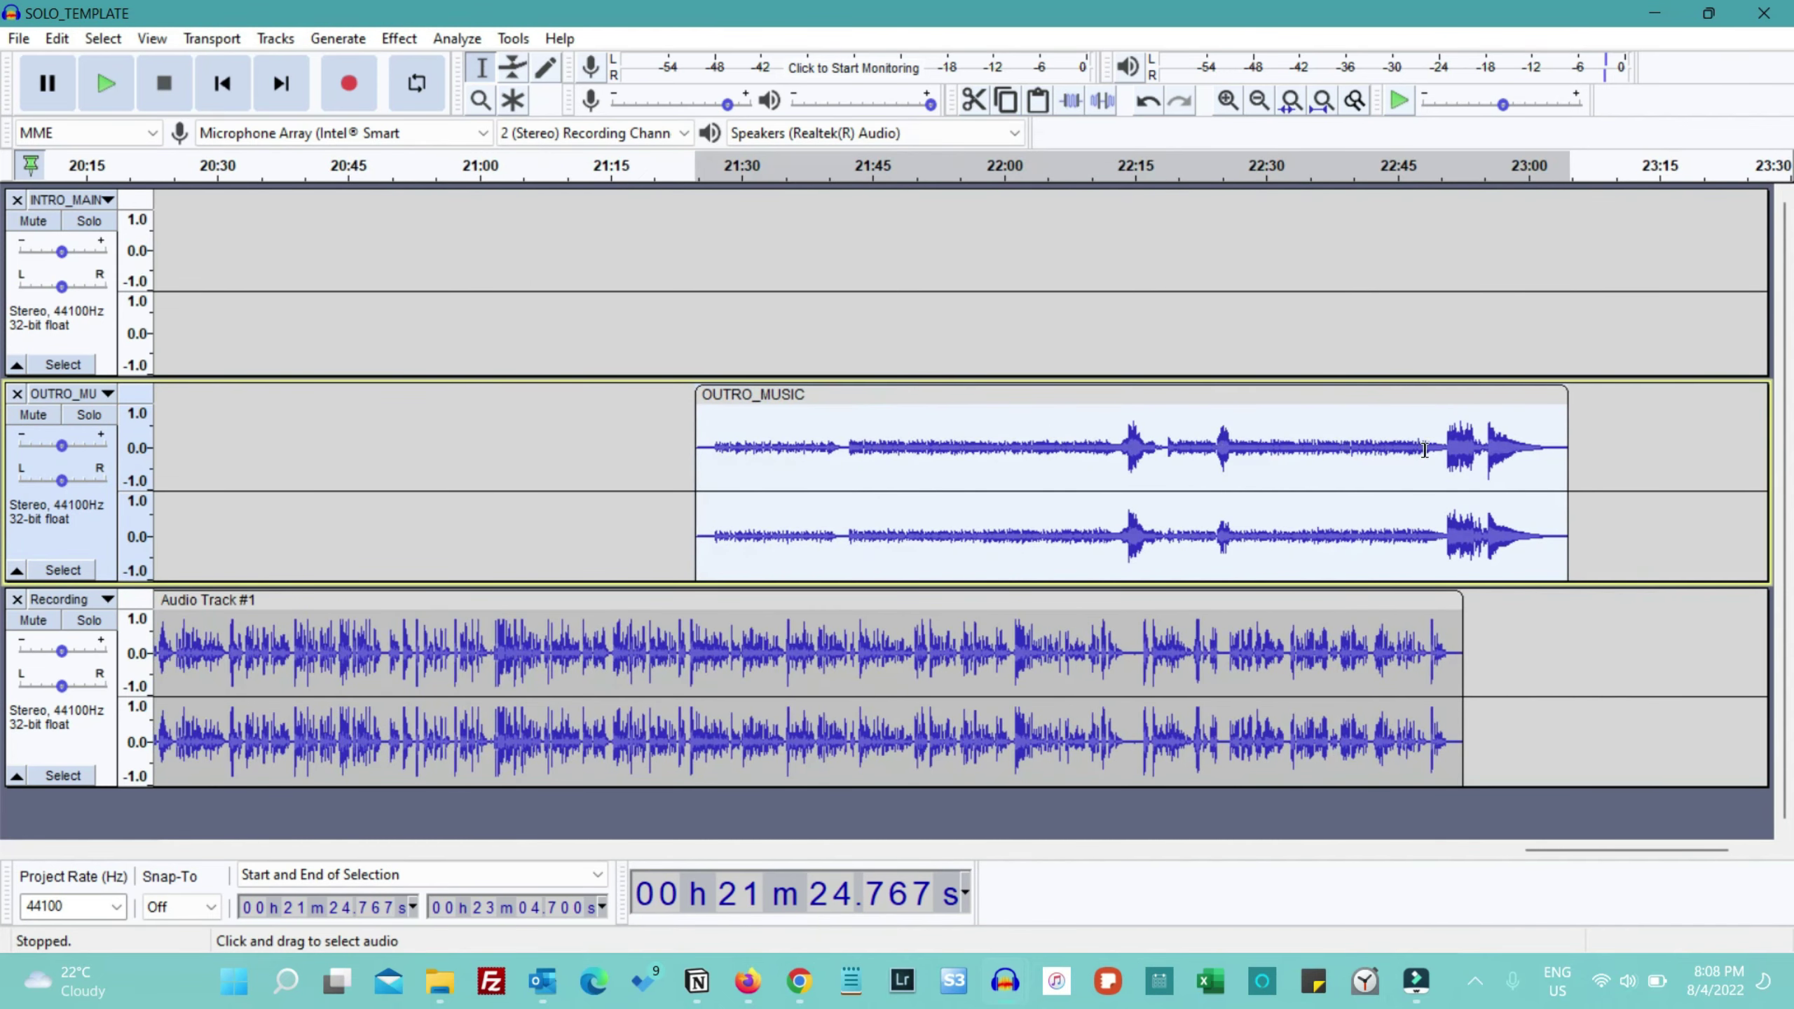
left_click(727, 446)
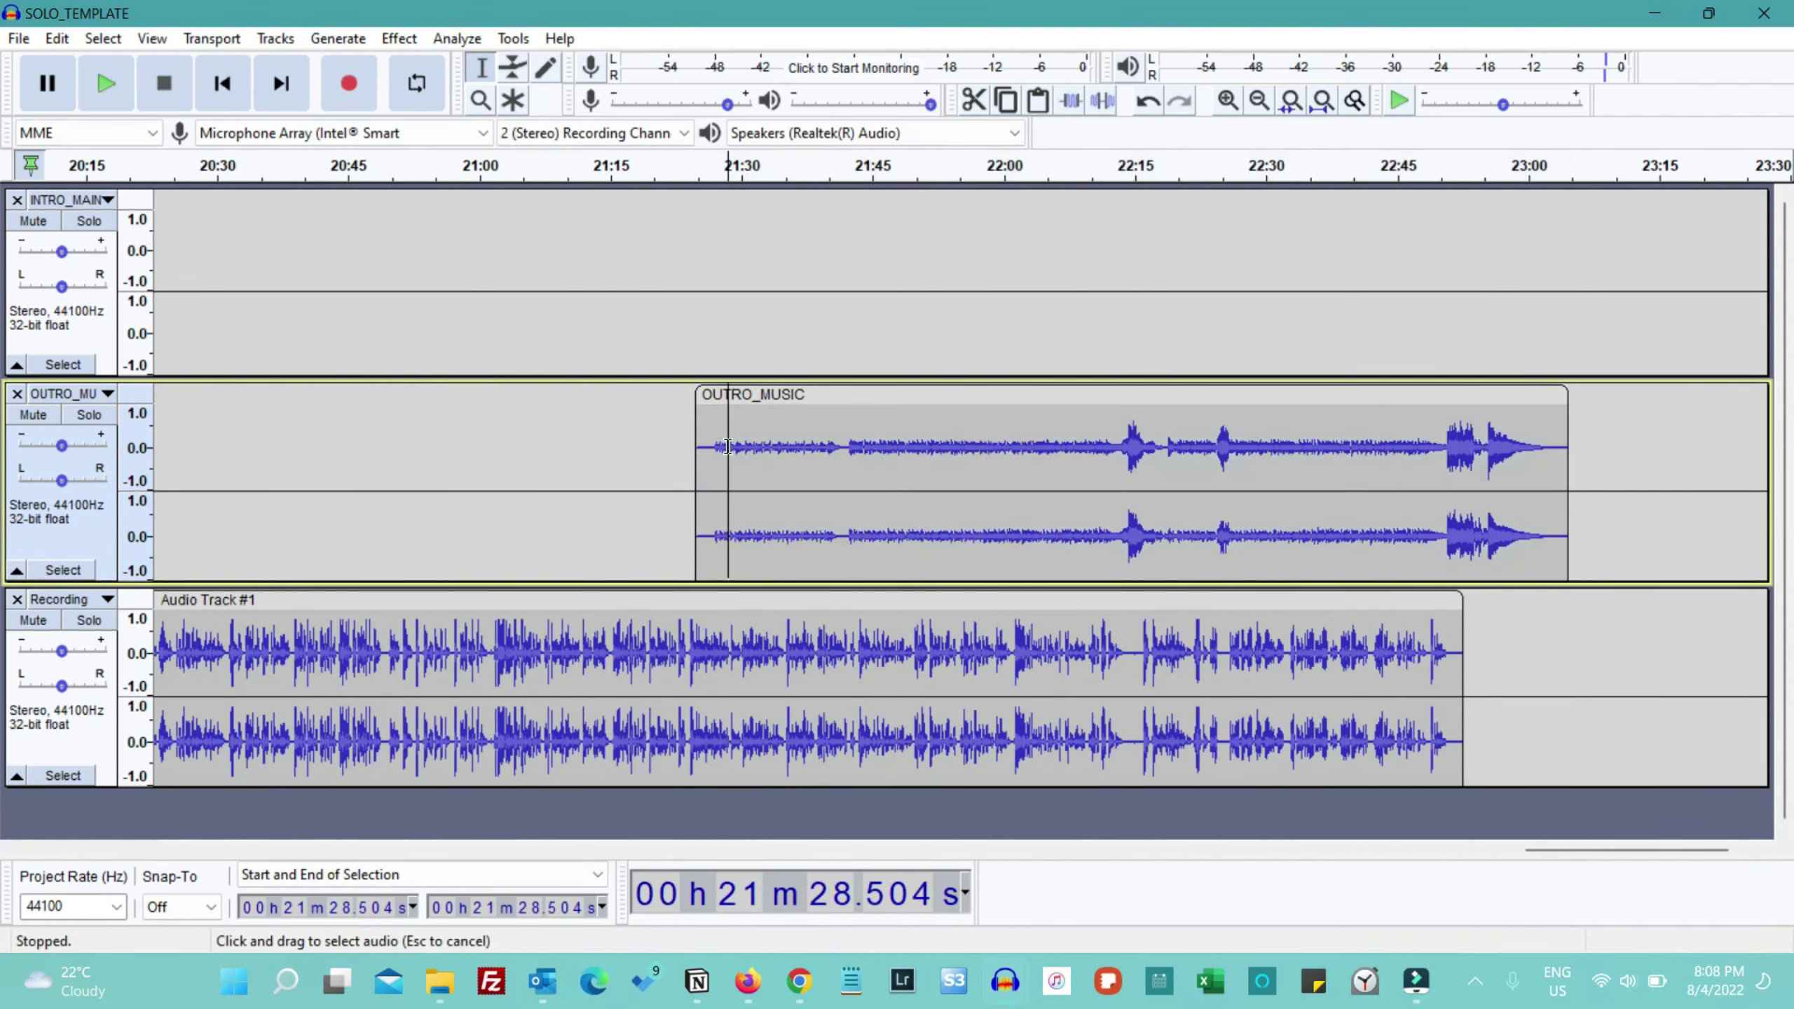
key("space")
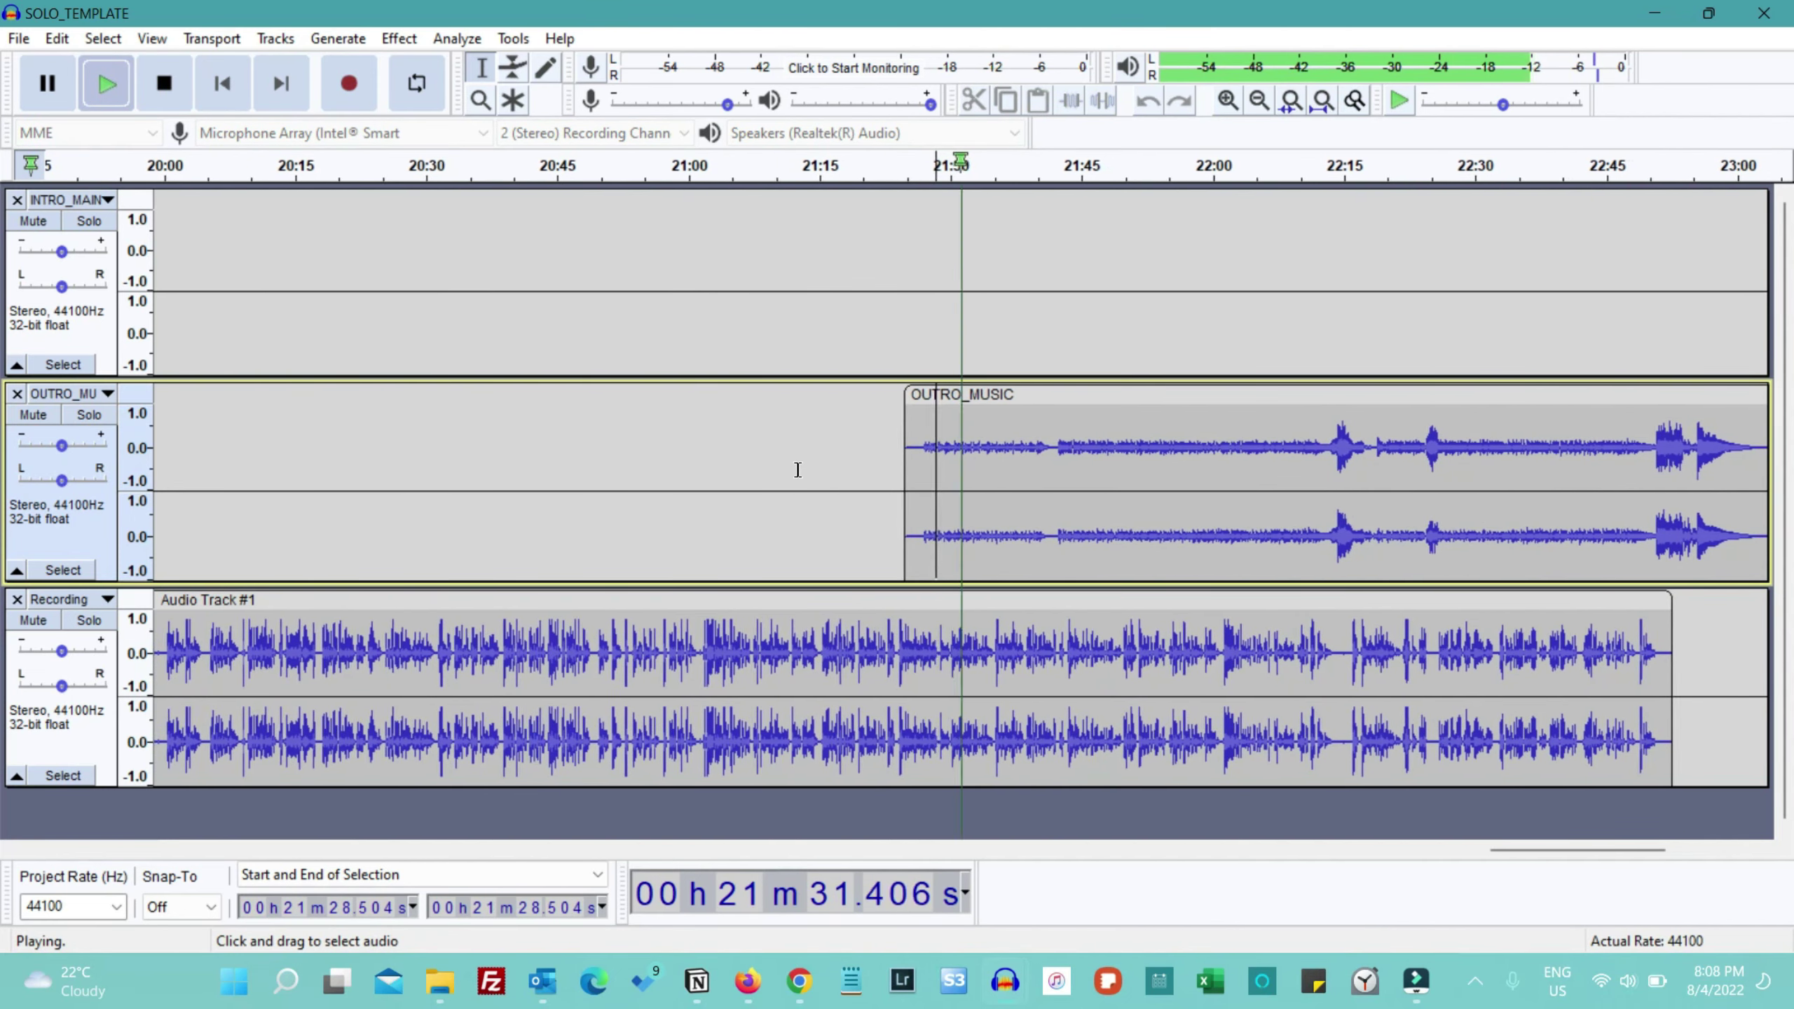
key("space")
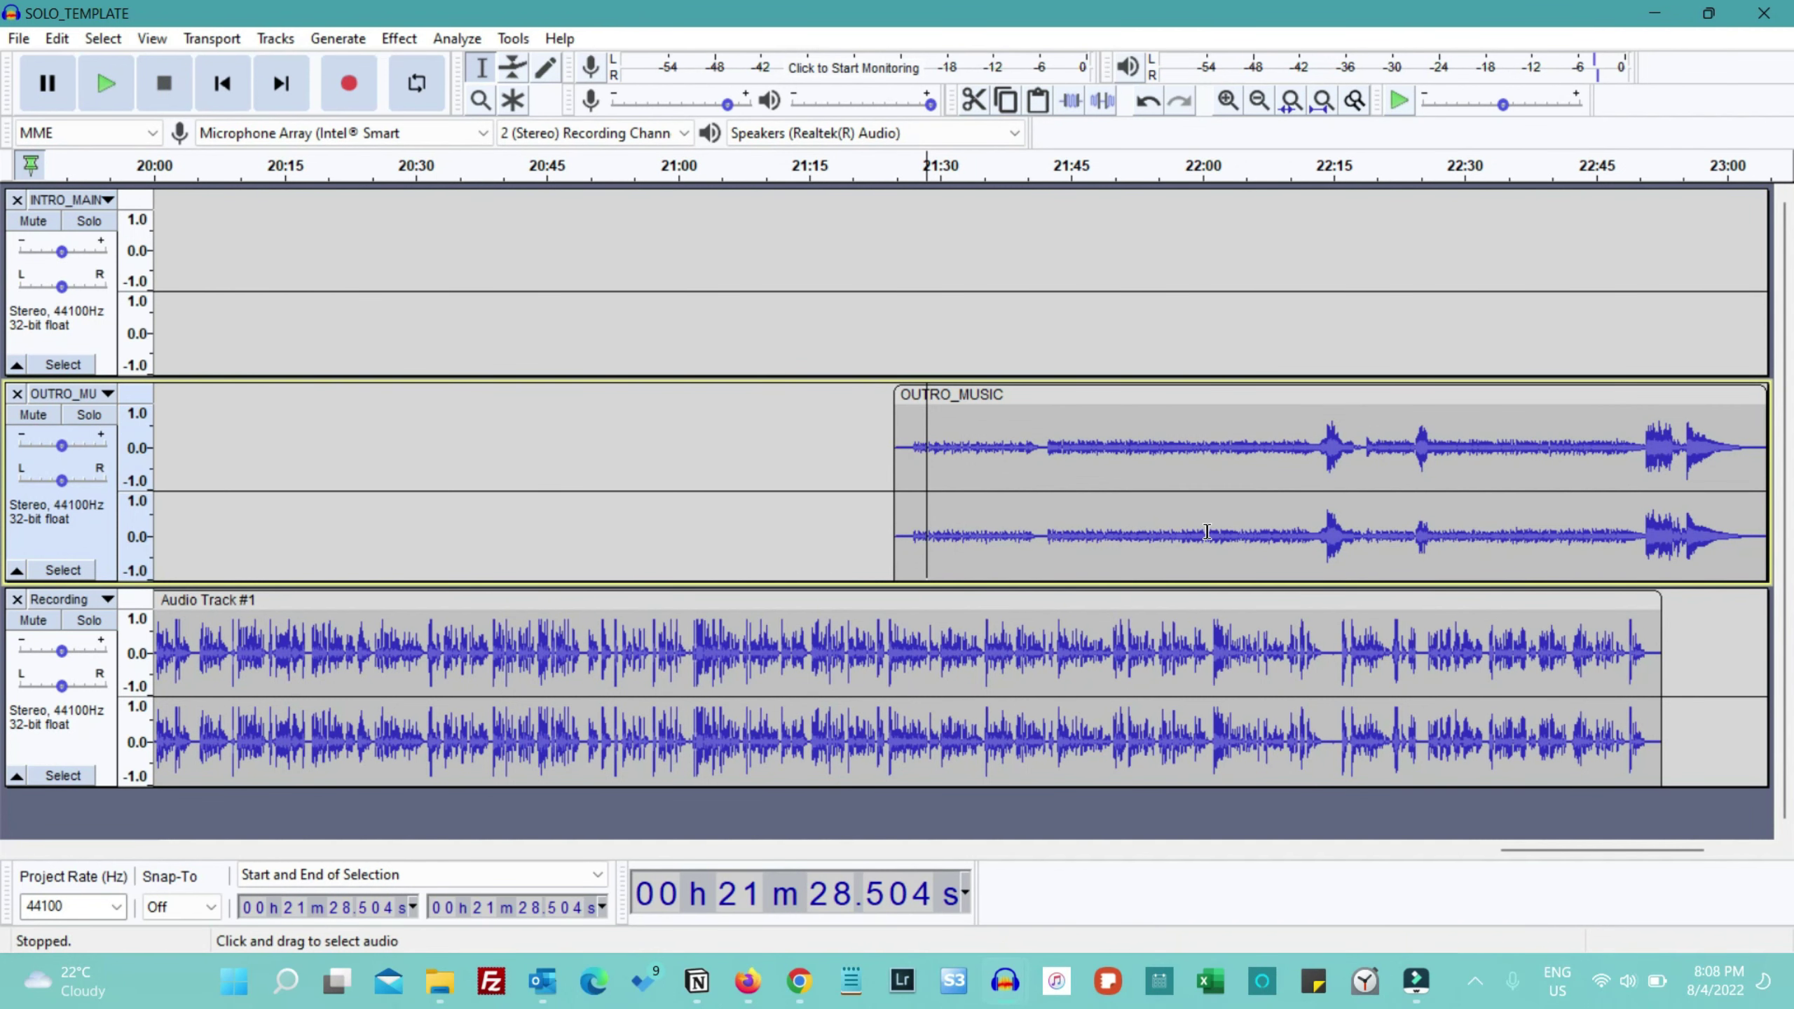
scroll(1207, 531, "right", 5)
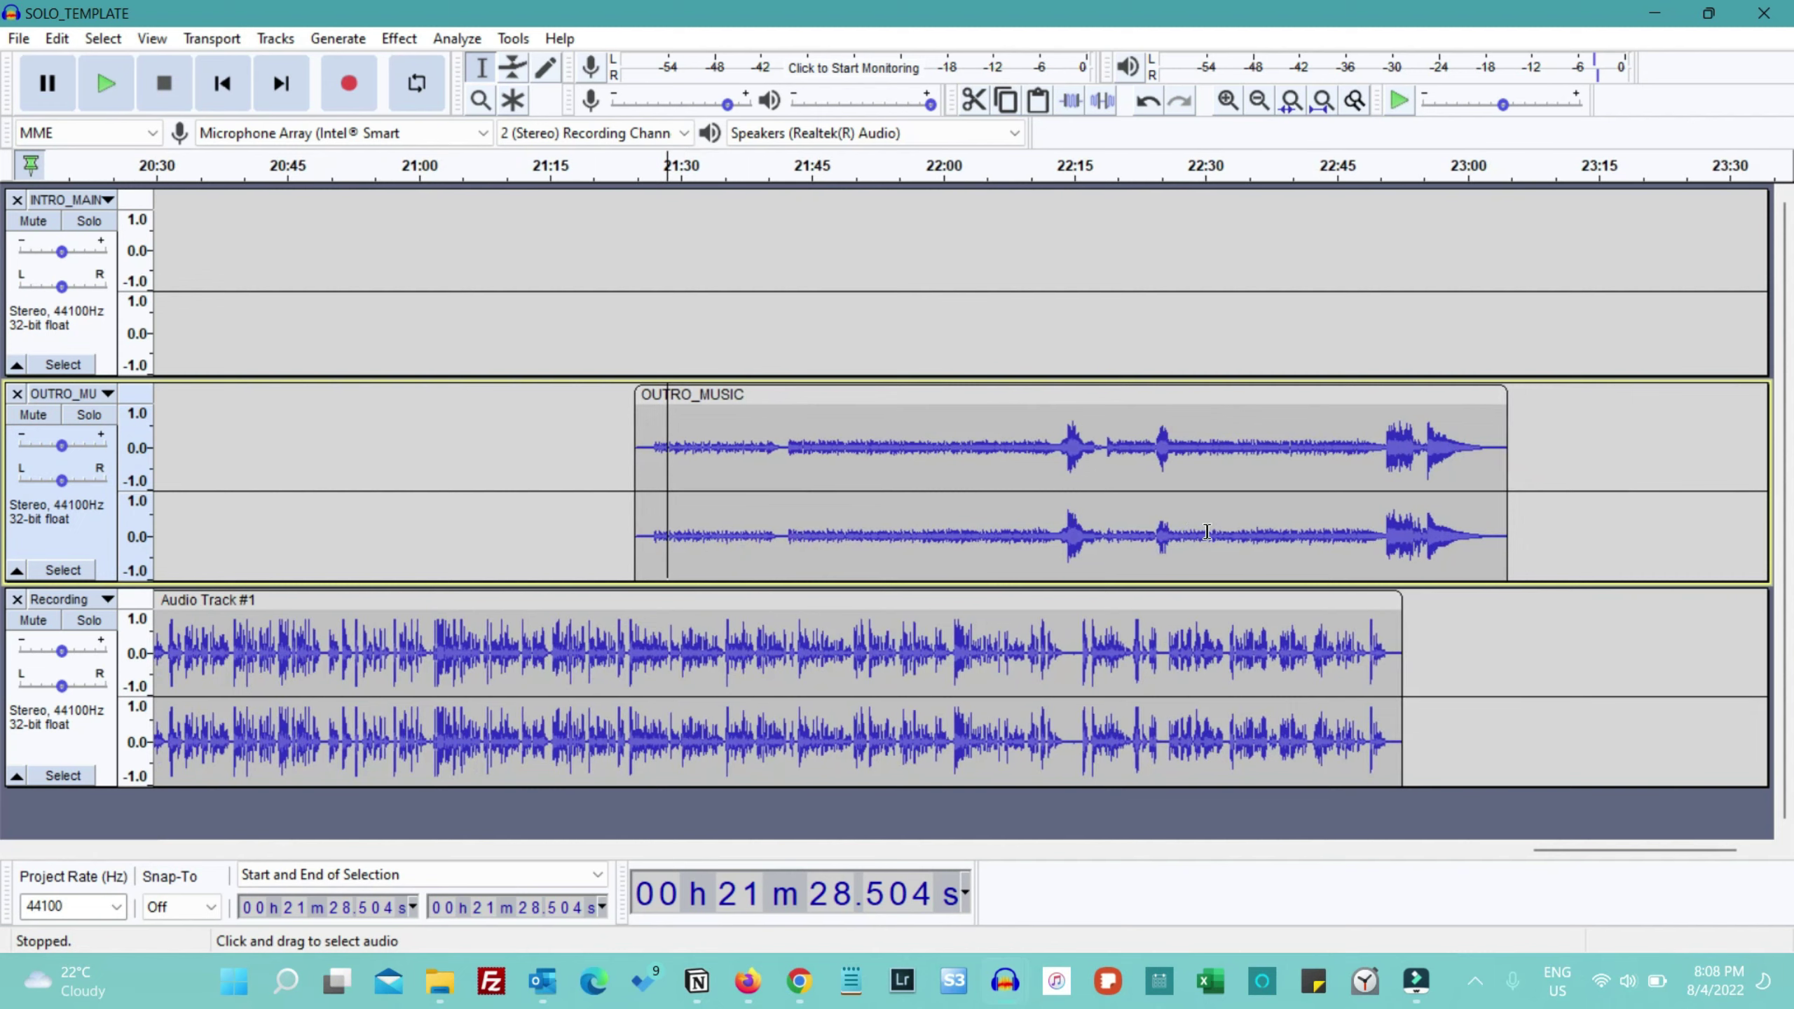
left_click(1048, 438)
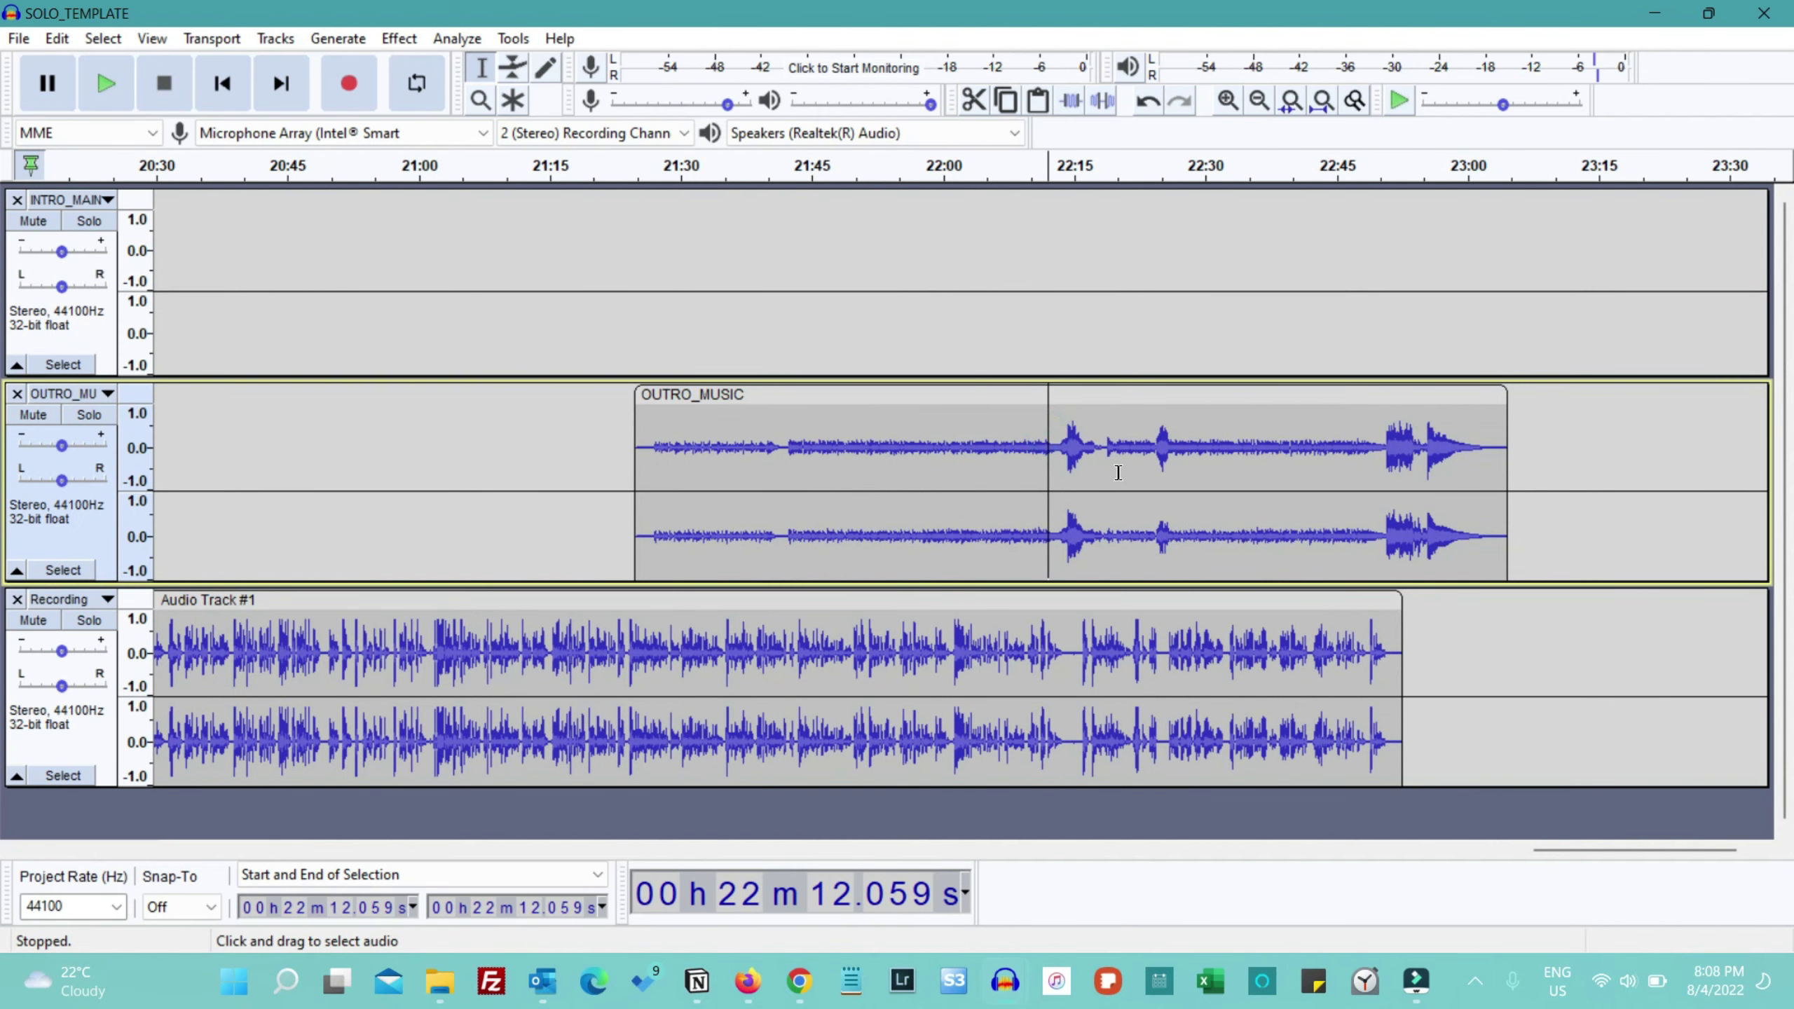
key("space")
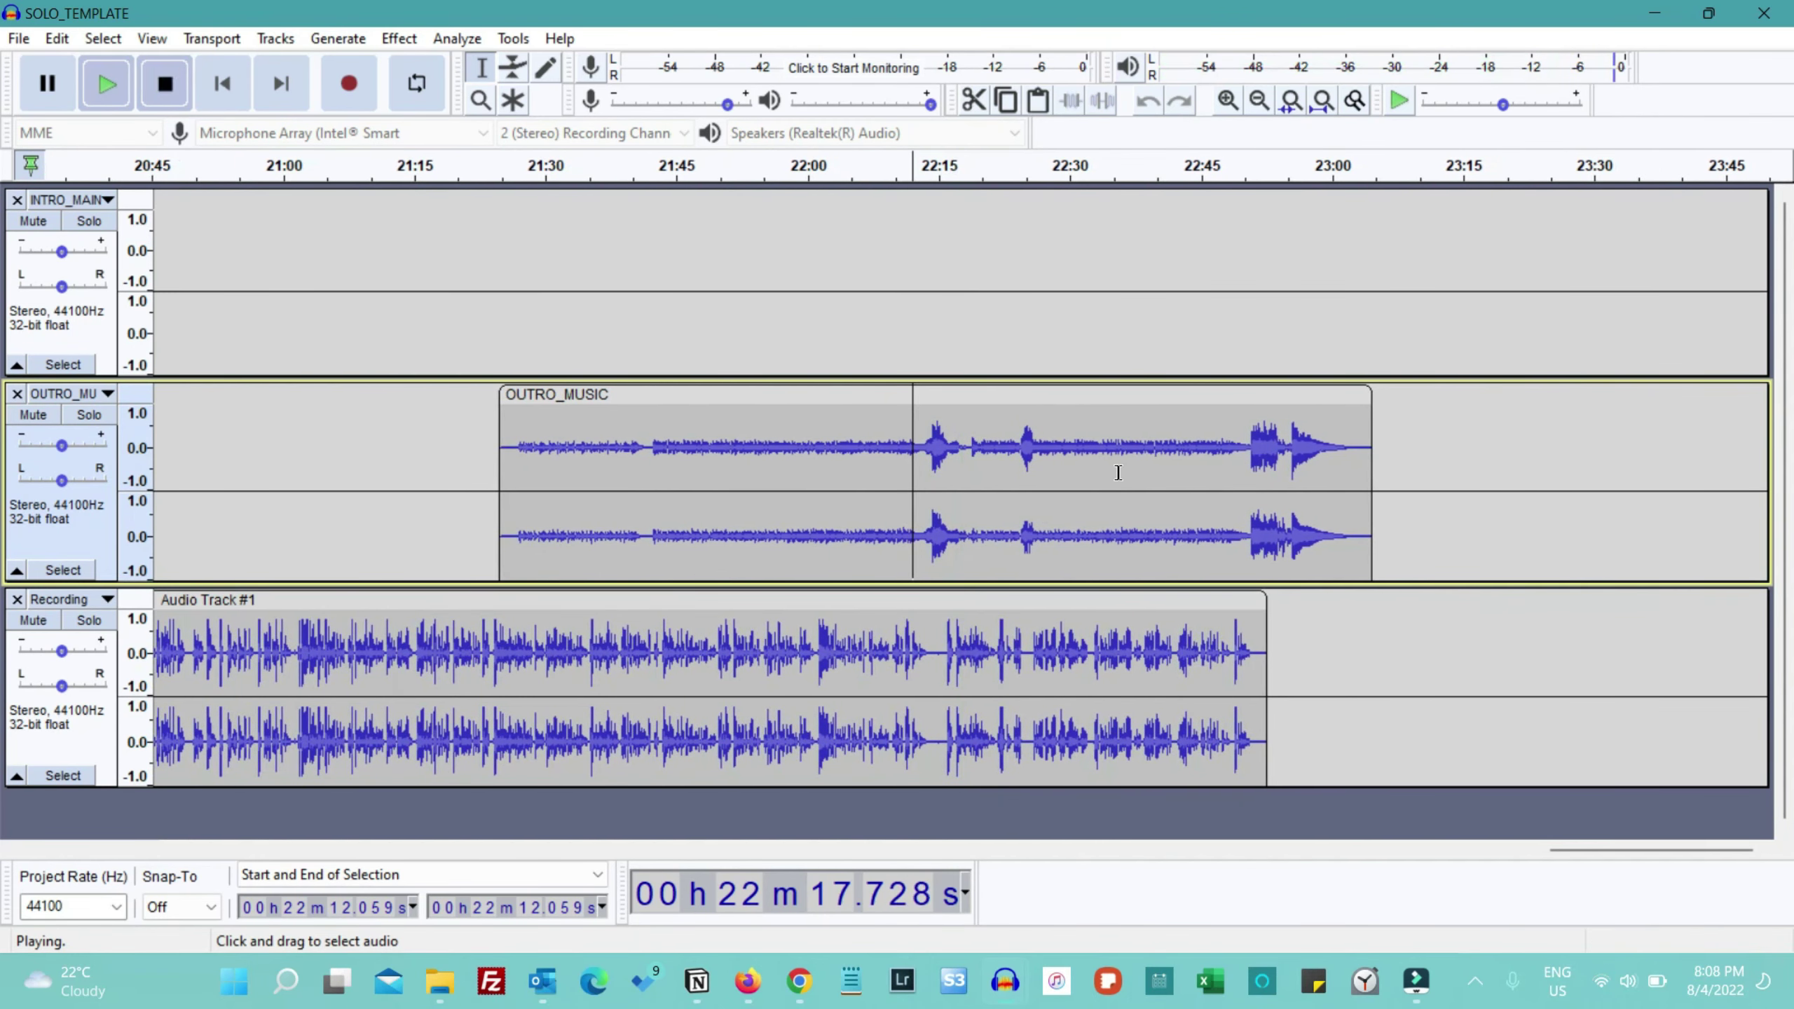
key("space")
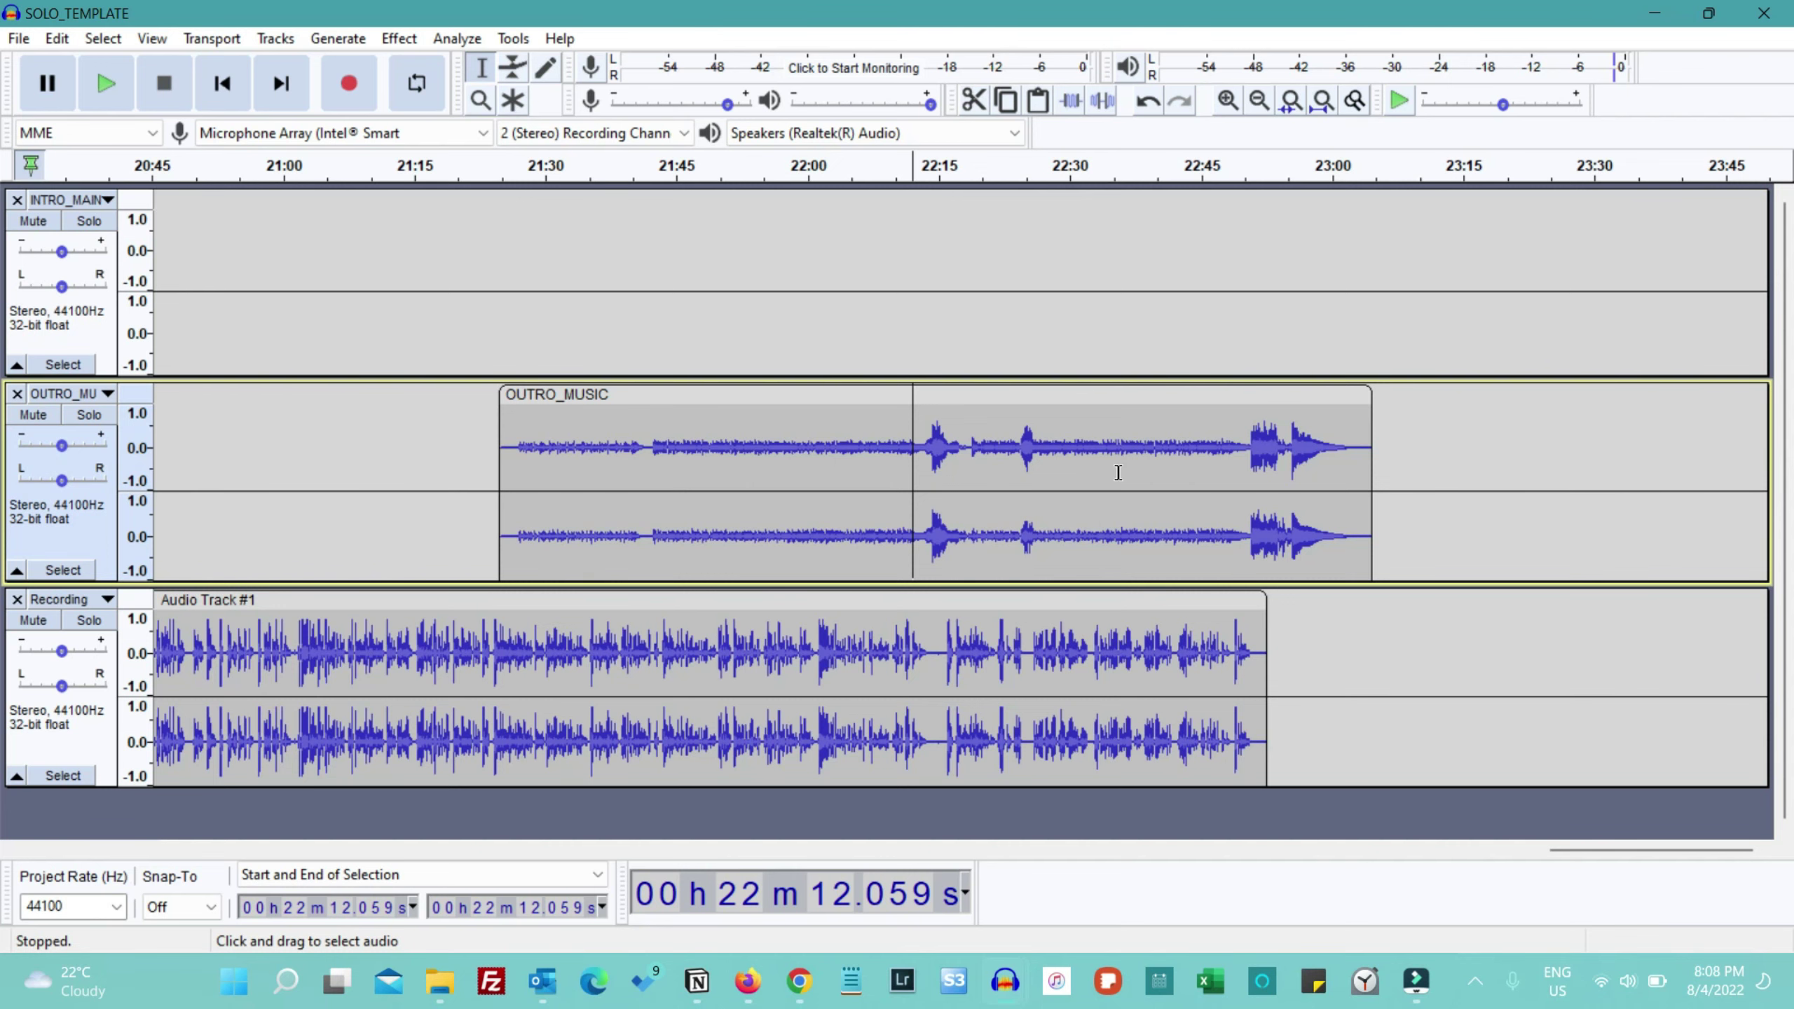
Export the finished episode as an MP3 file named Episode67 in the Episode-67 folder.
scroll(1117, 473, "left", 10)
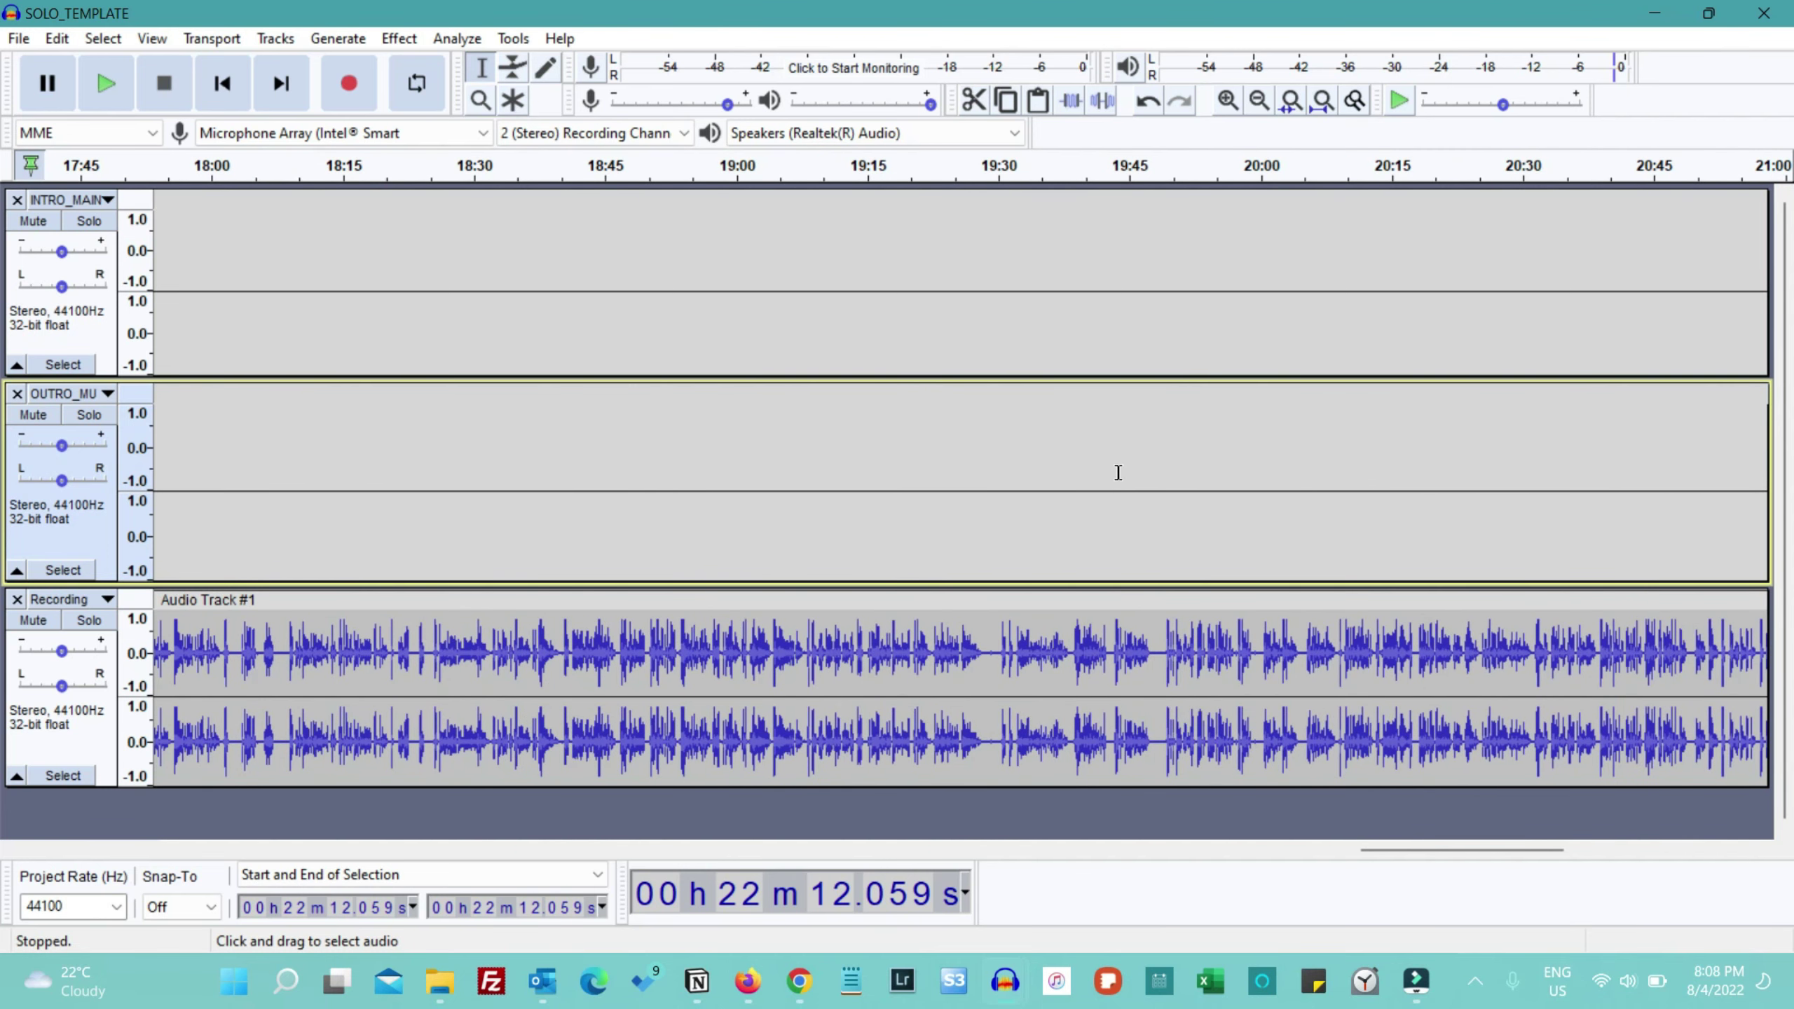
left_click(19, 38)
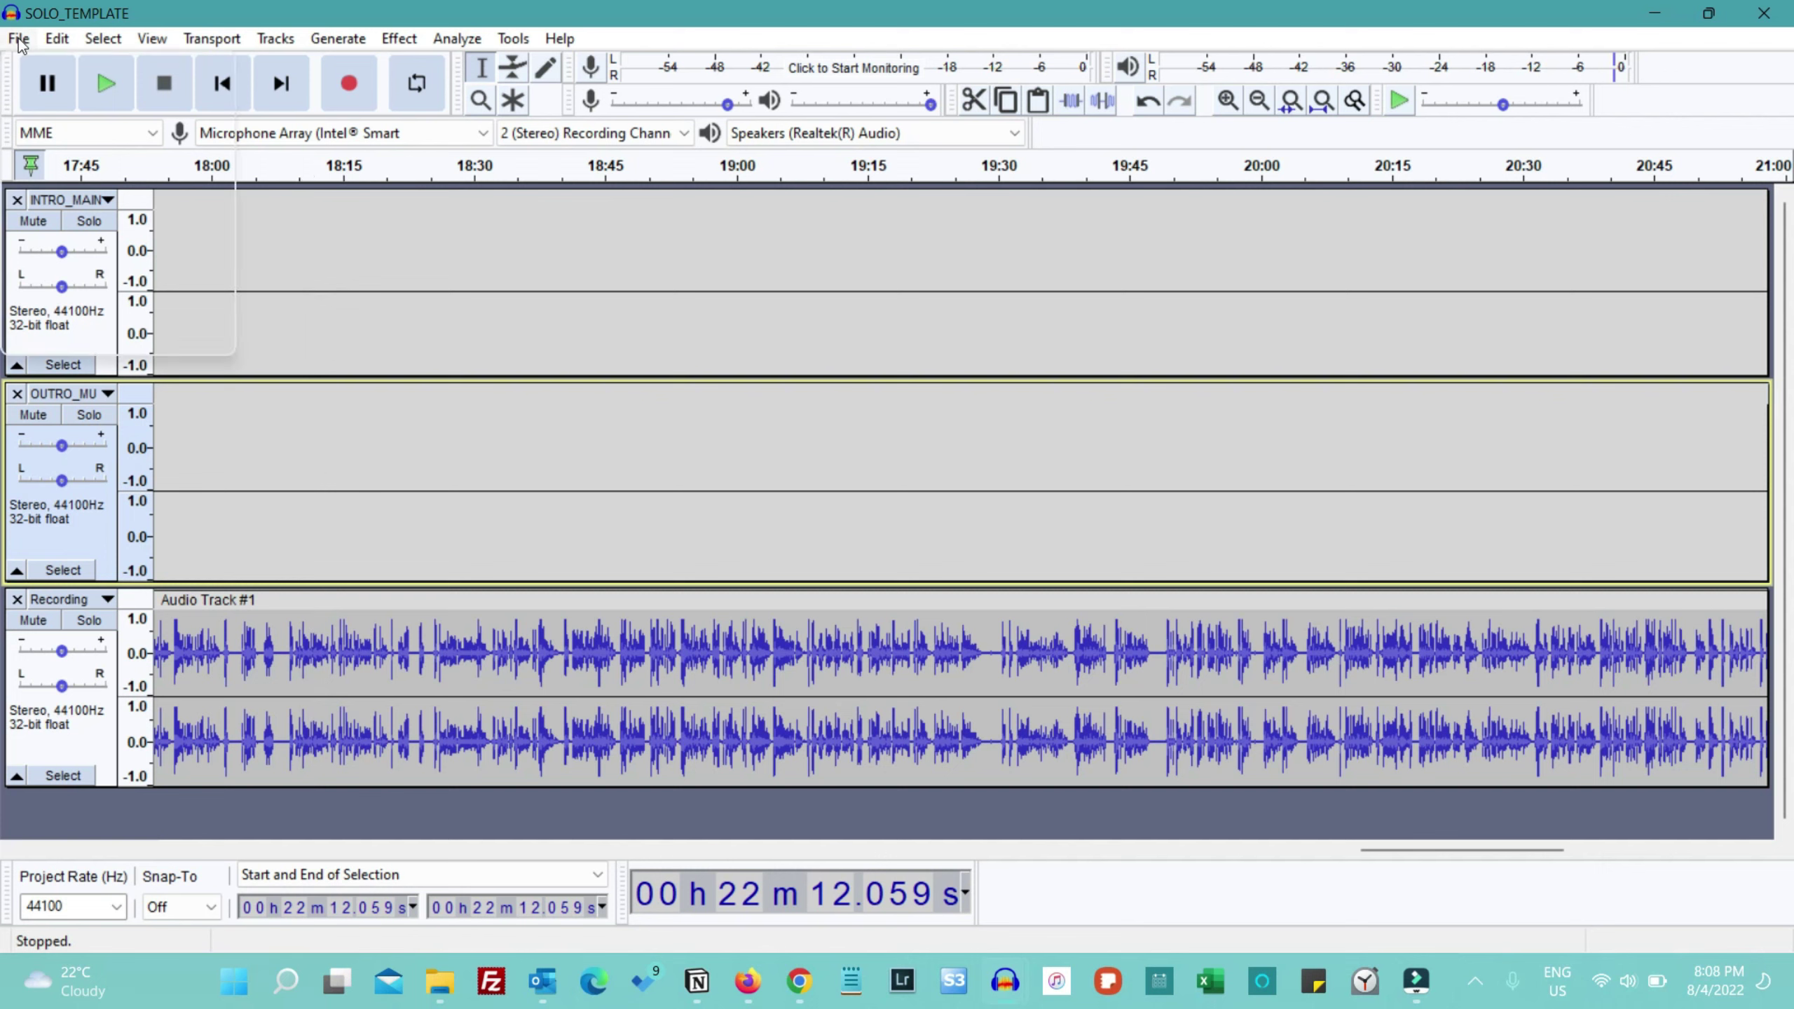
mouse_move(161, 214)
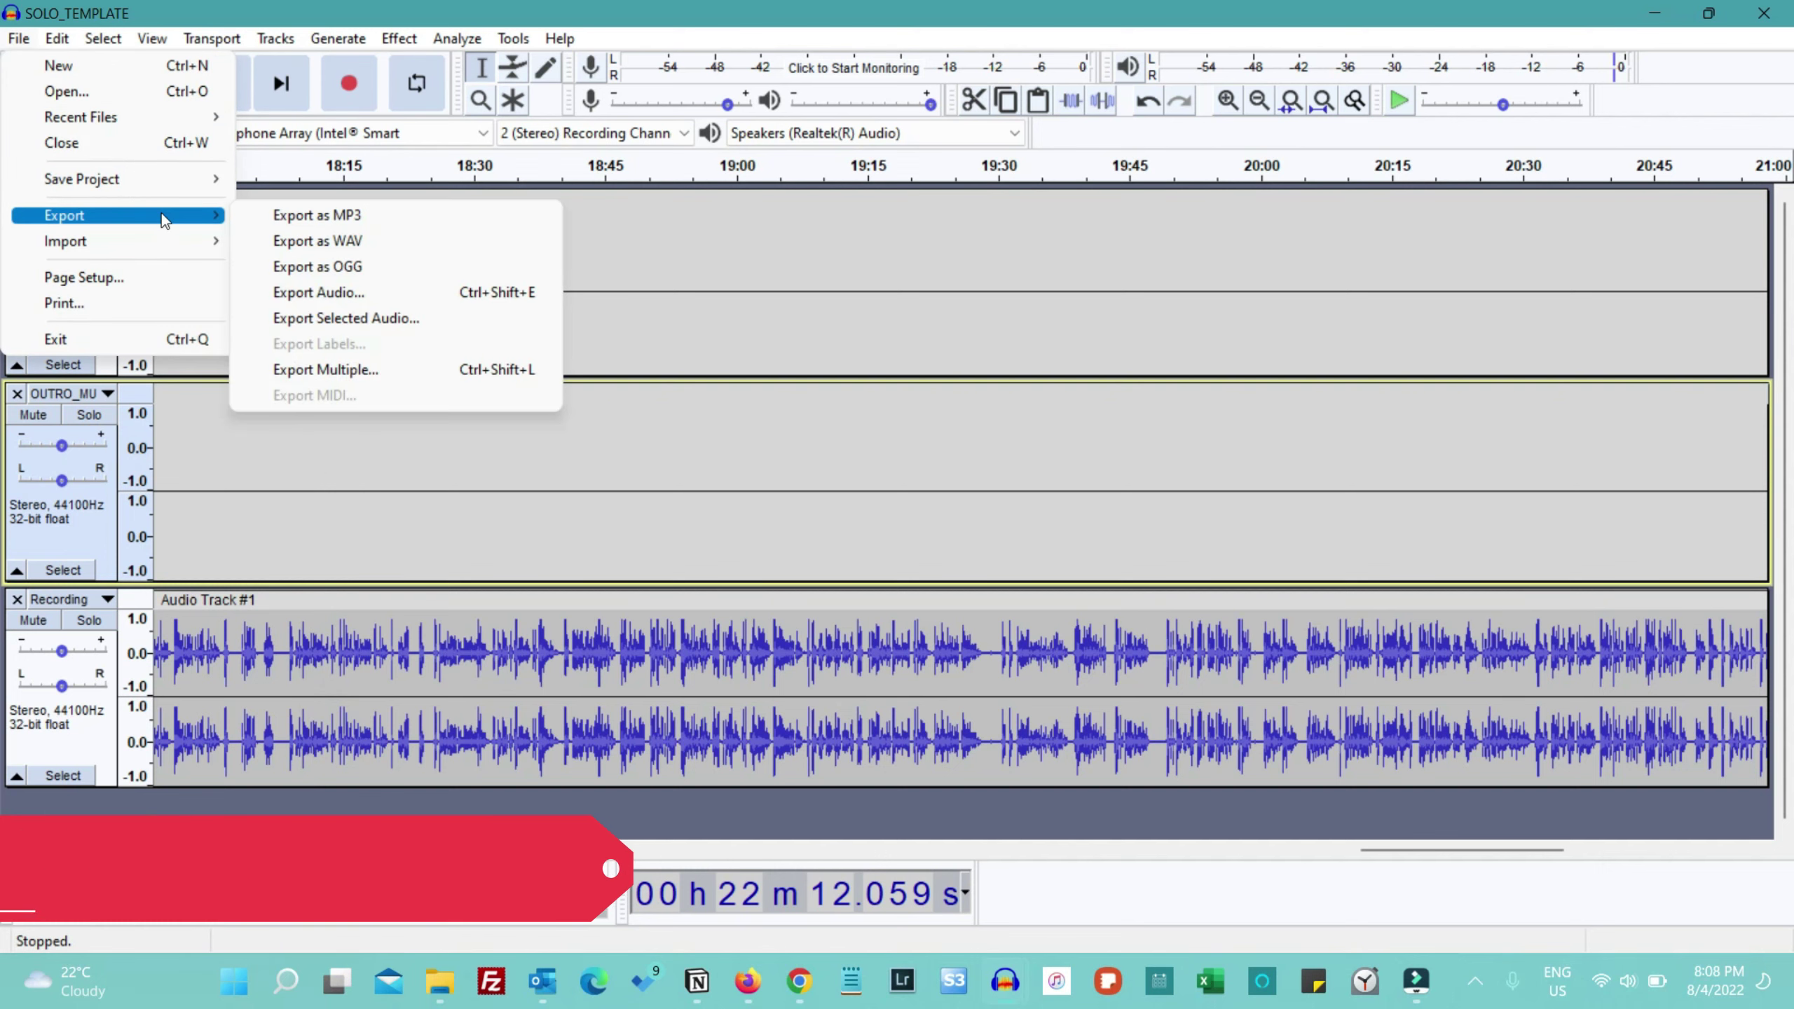
left_click(341, 216)
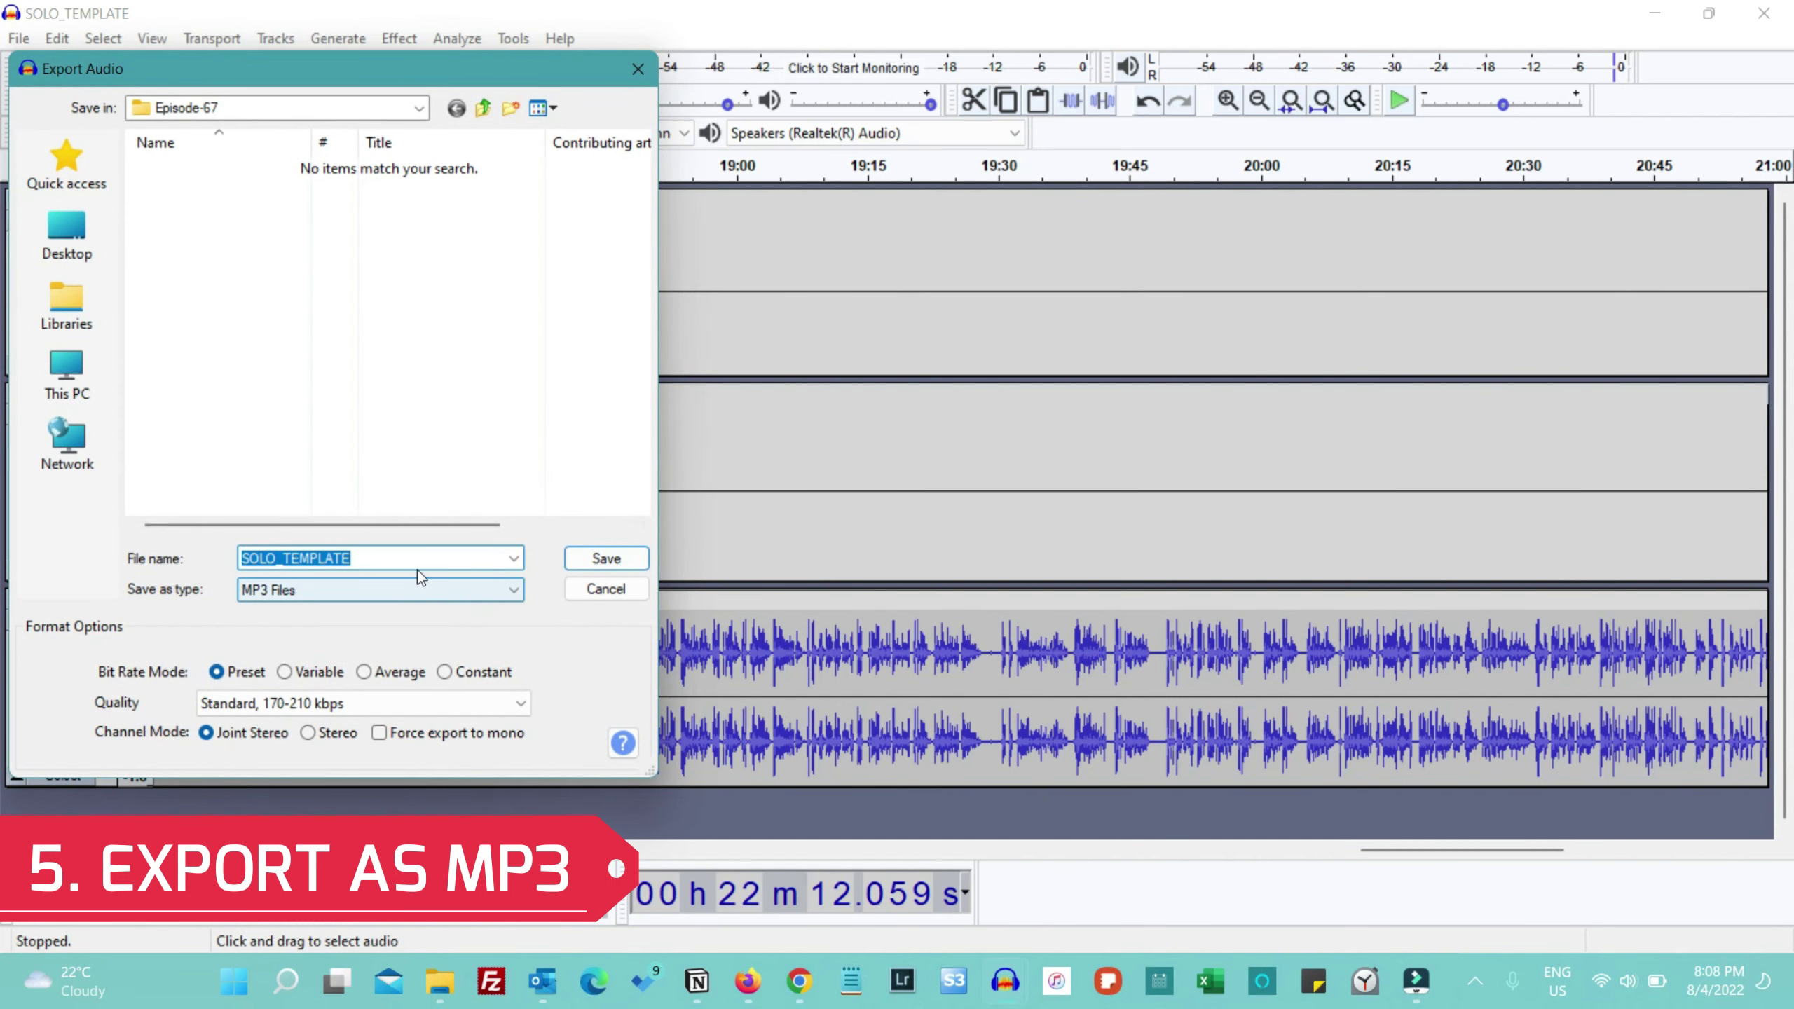
type("Episod")
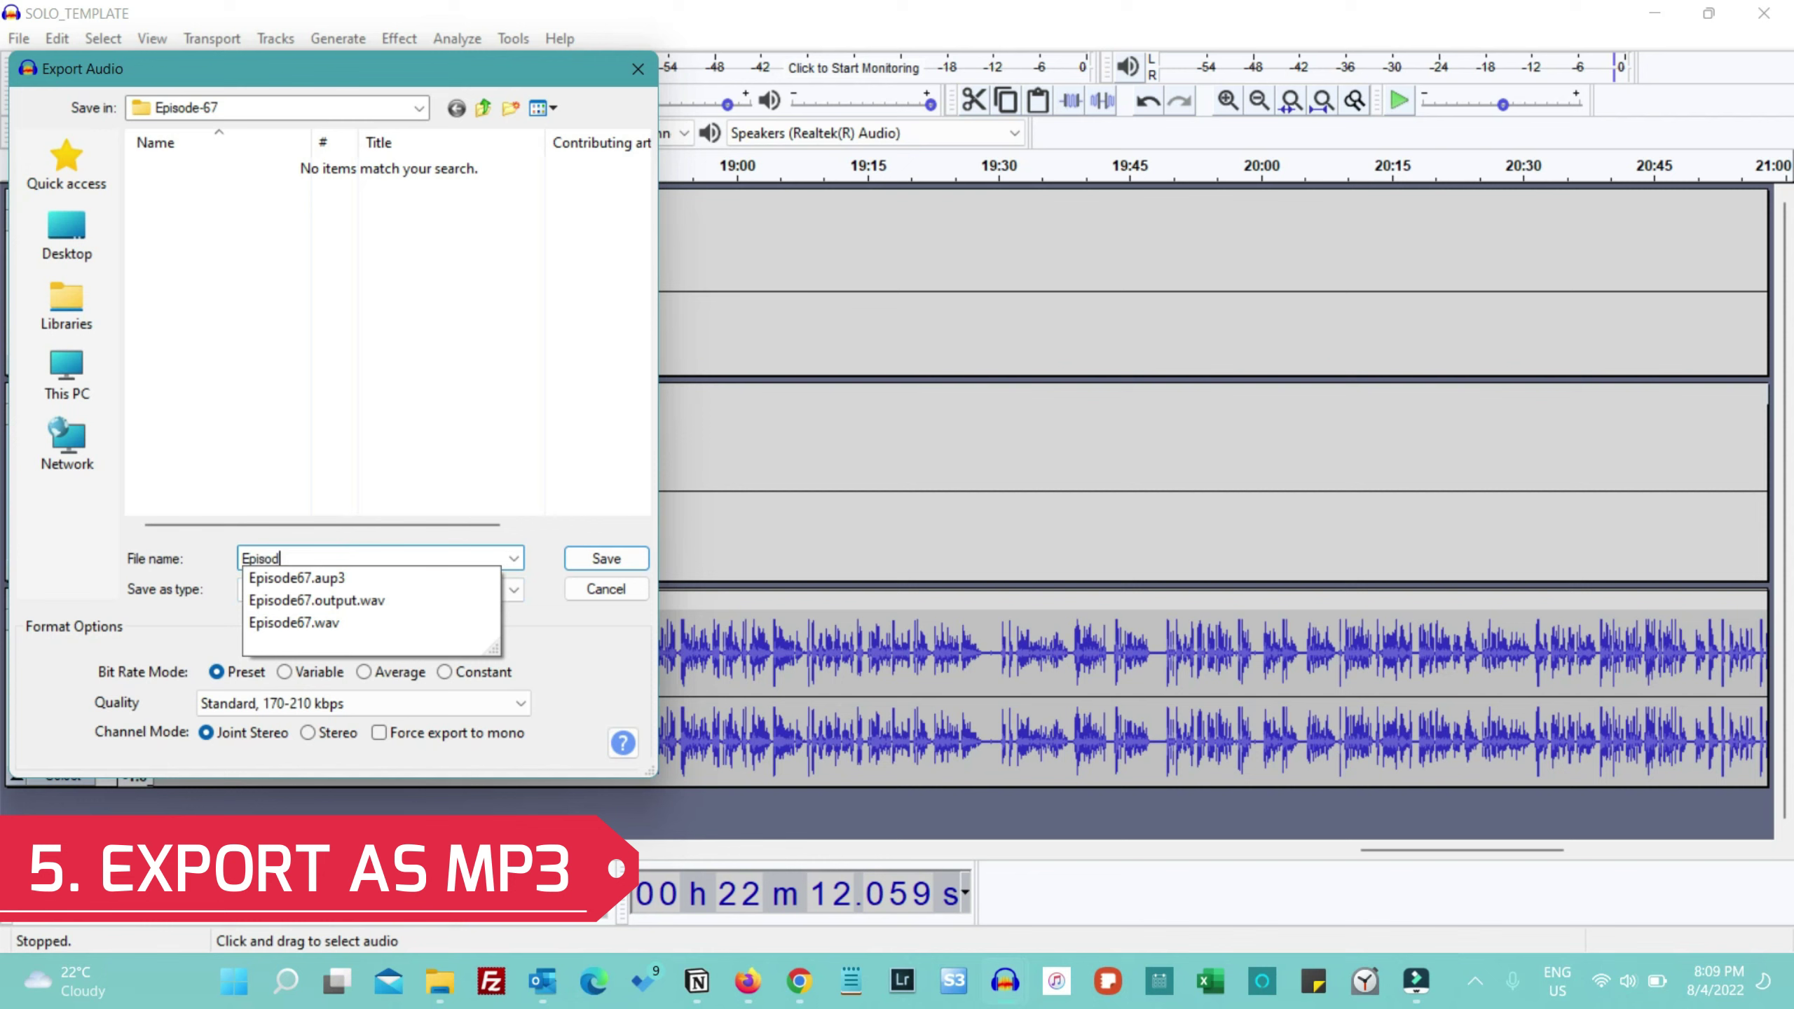
type("e67")
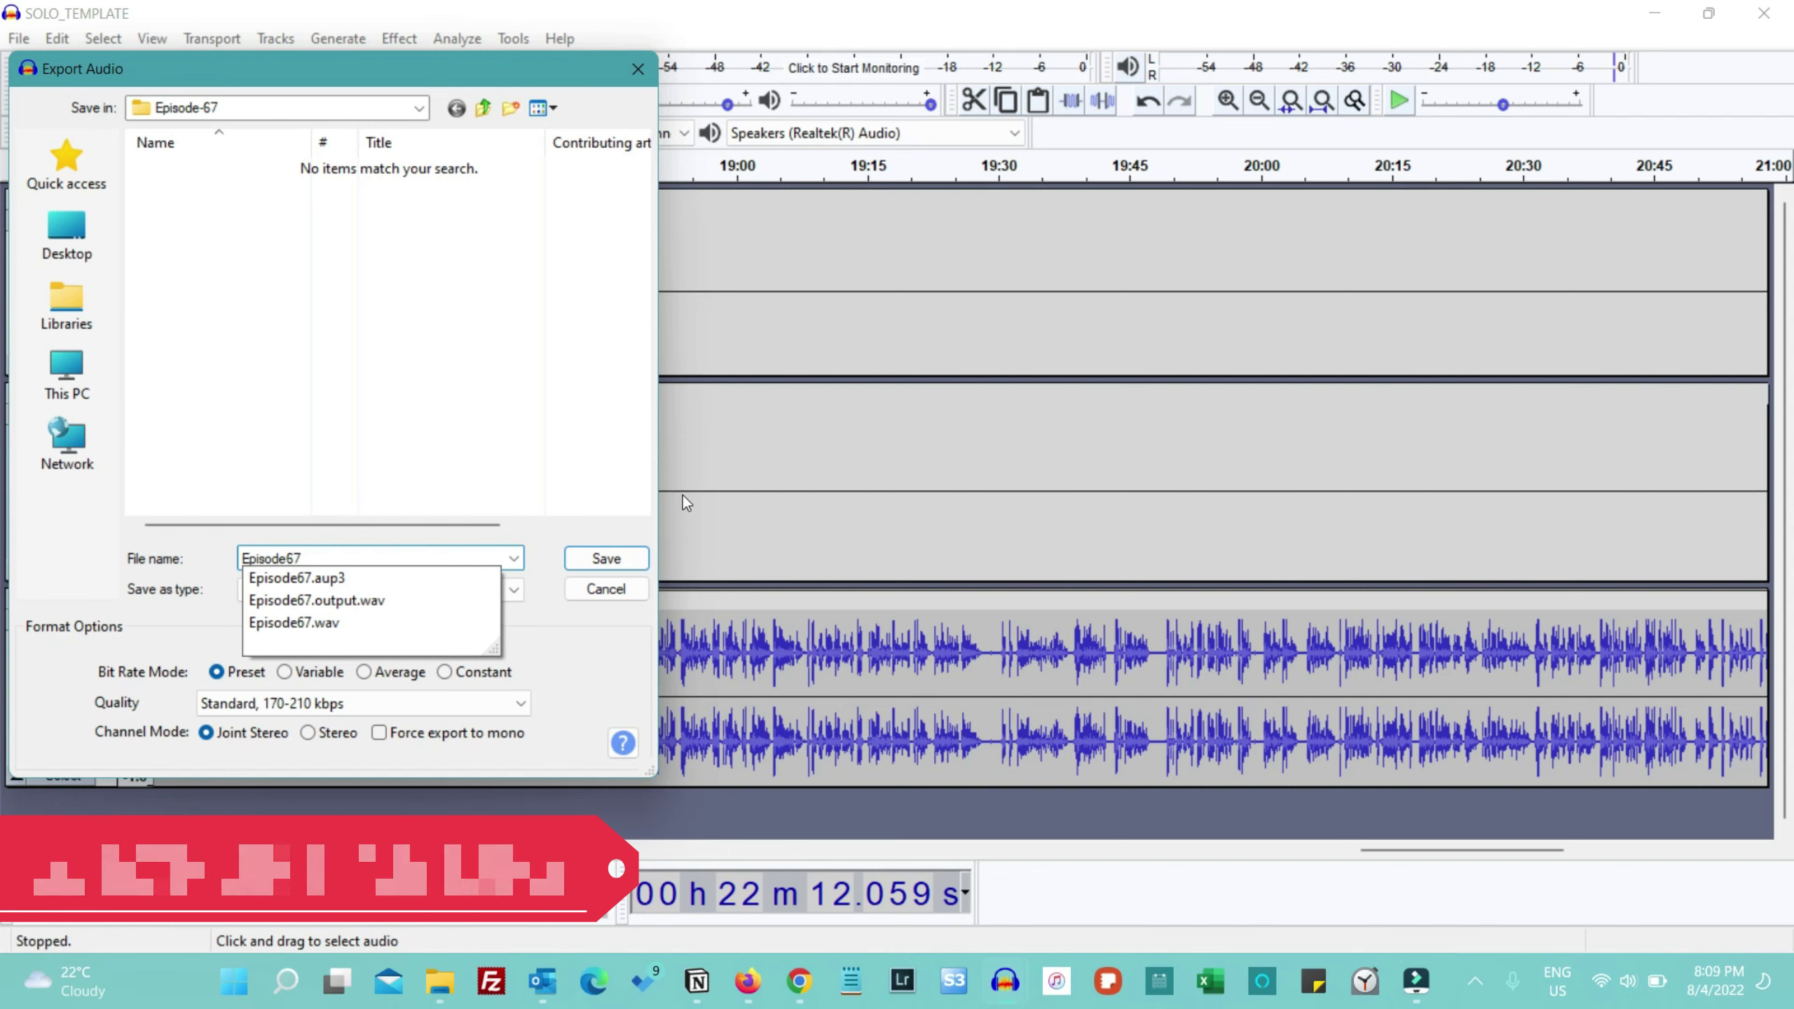
left_click(461, 554)
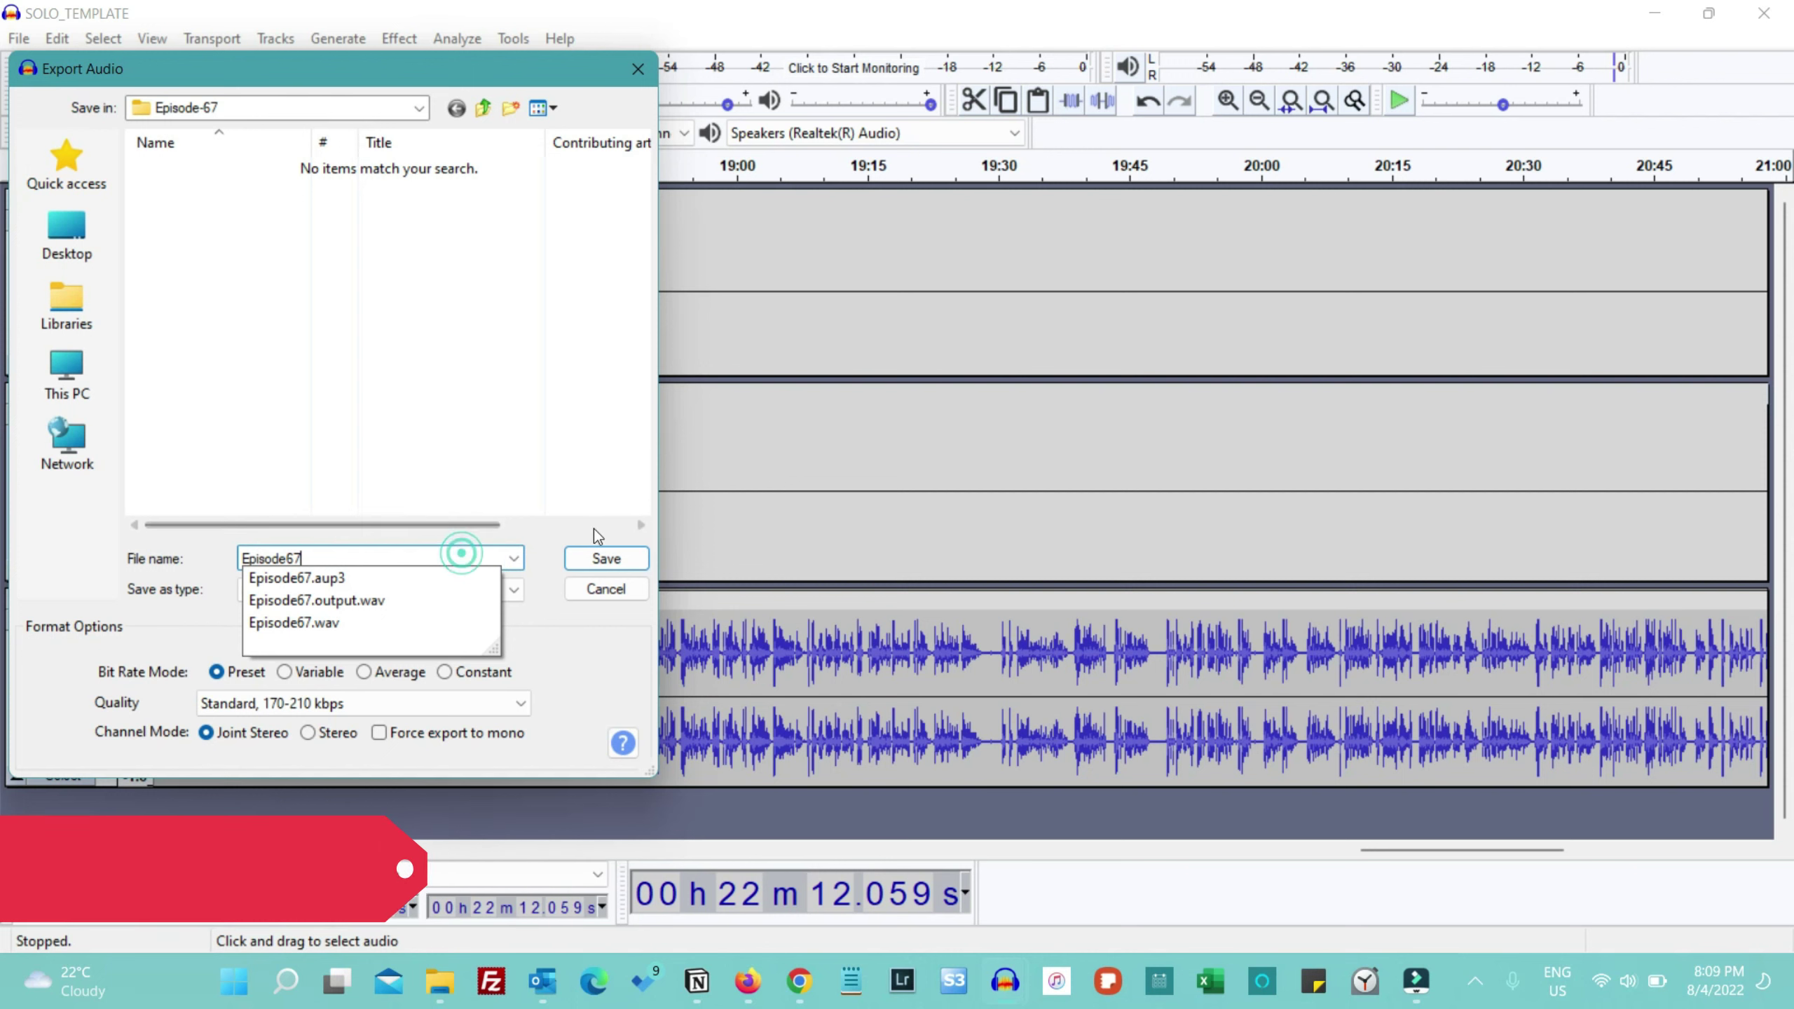